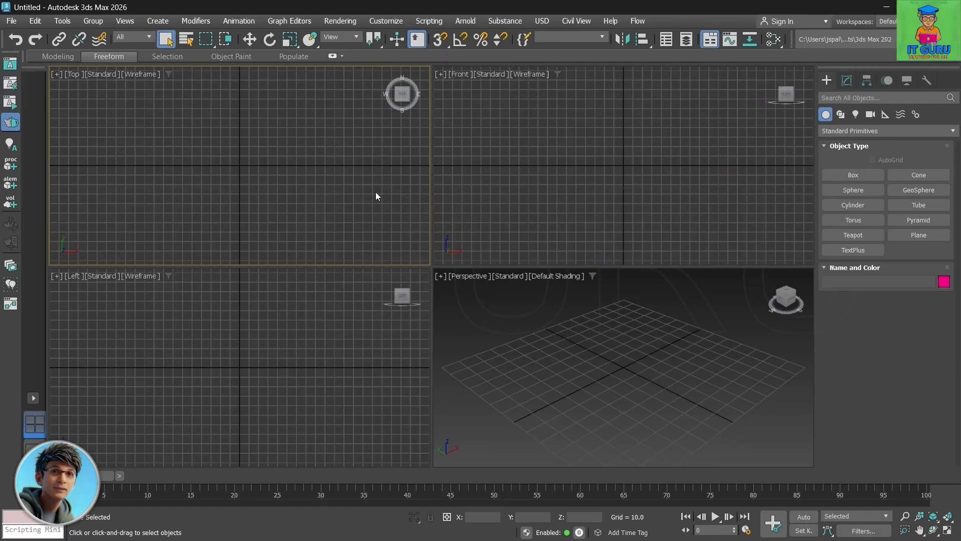
# Open the Units Setup dialog for the scene
pyautogui.click(537, 189)
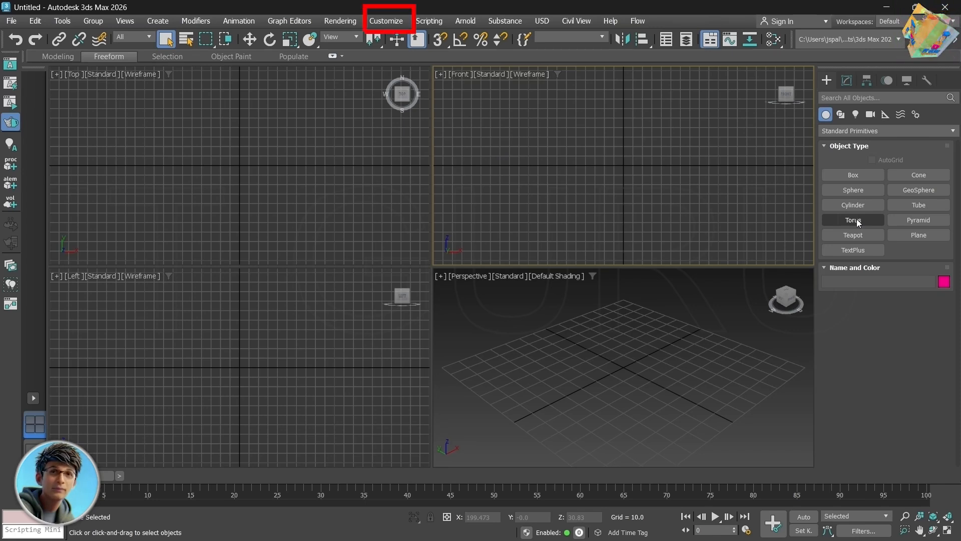
pyautogui.click(386, 20)
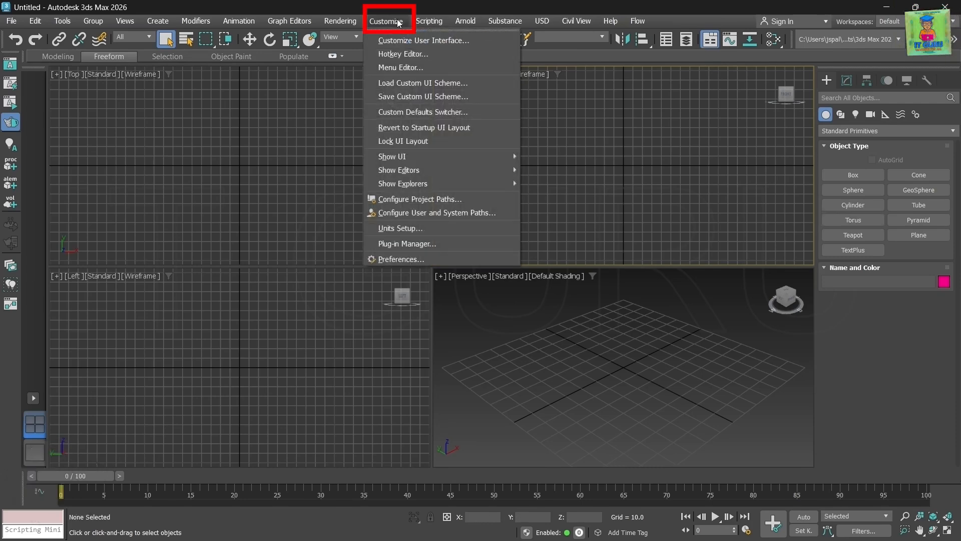
pyautogui.click(401, 228)
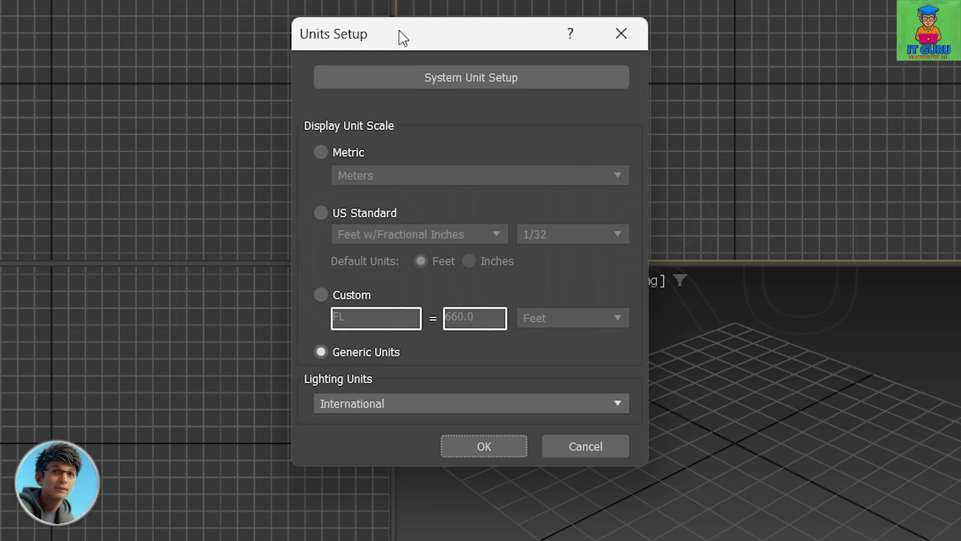
# Review the unit choices offered for the Metric and US Standard display scales
pyautogui.click(323, 153)
pyautogui.click(620, 175)
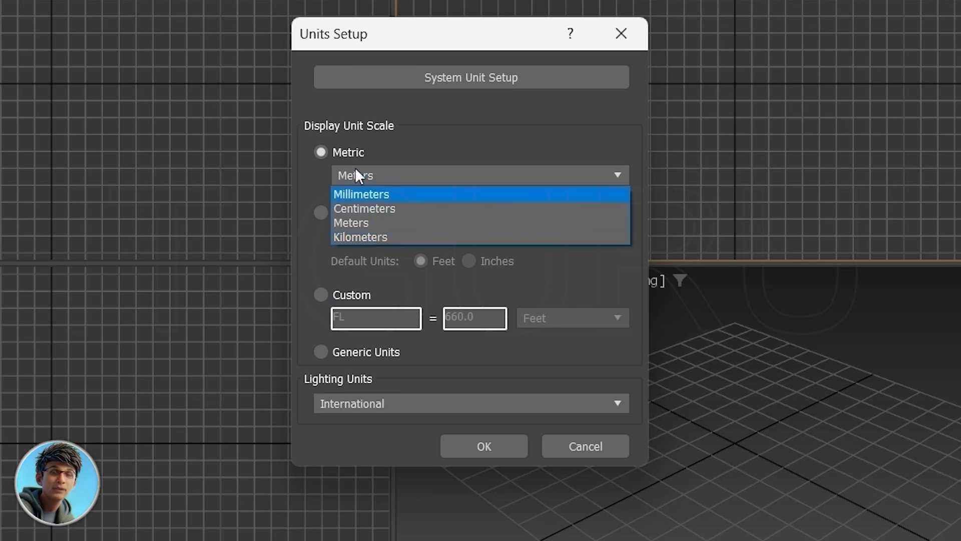
pyautogui.click(404, 149)
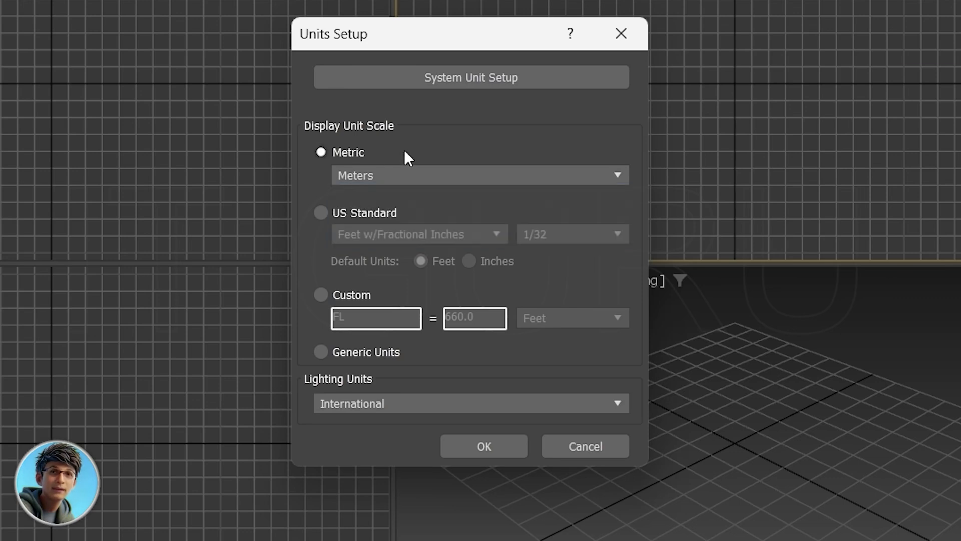
pyautogui.click(323, 212)
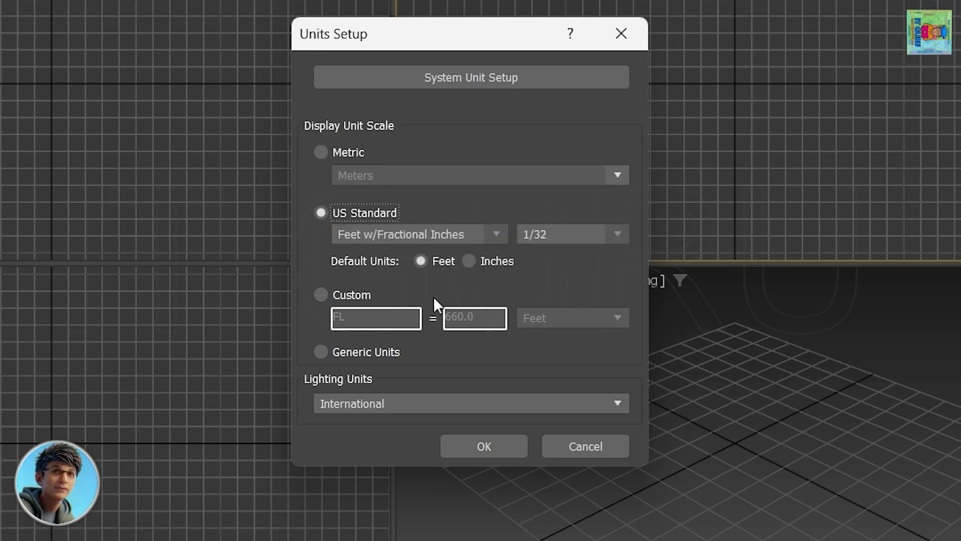
pyautogui.click(495, 235)
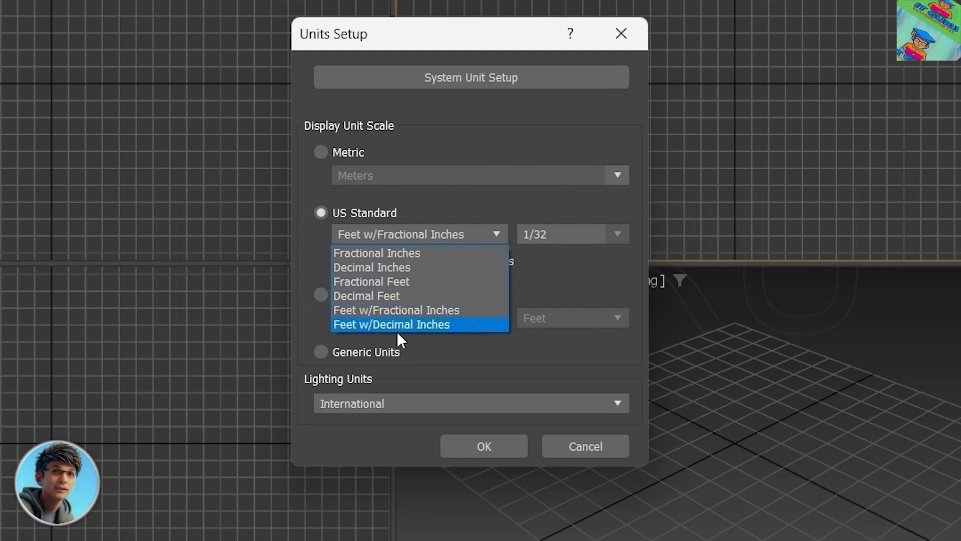
pyautogui.click(551, 268)
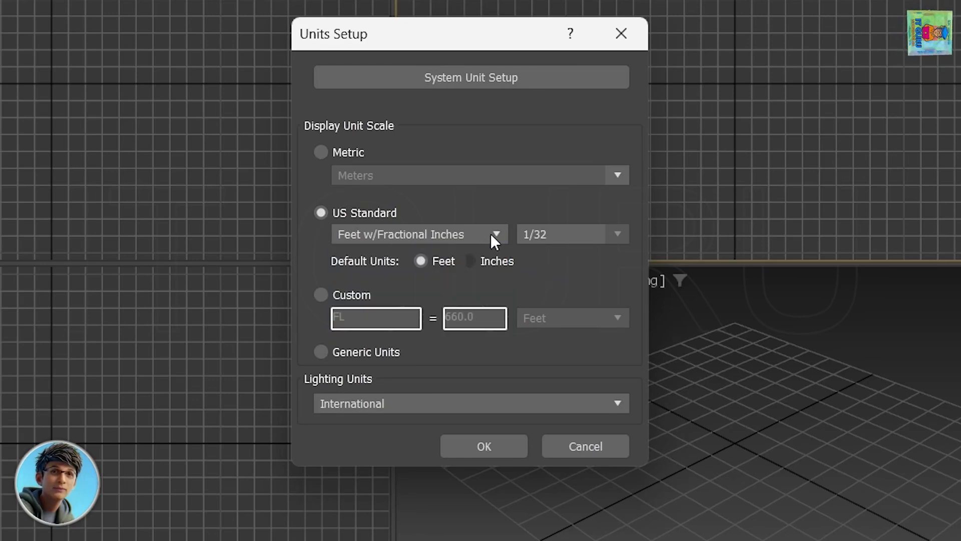
# Review the Custom and Generic display unit options and the available lighting units
pyautogui.click(320, 295)
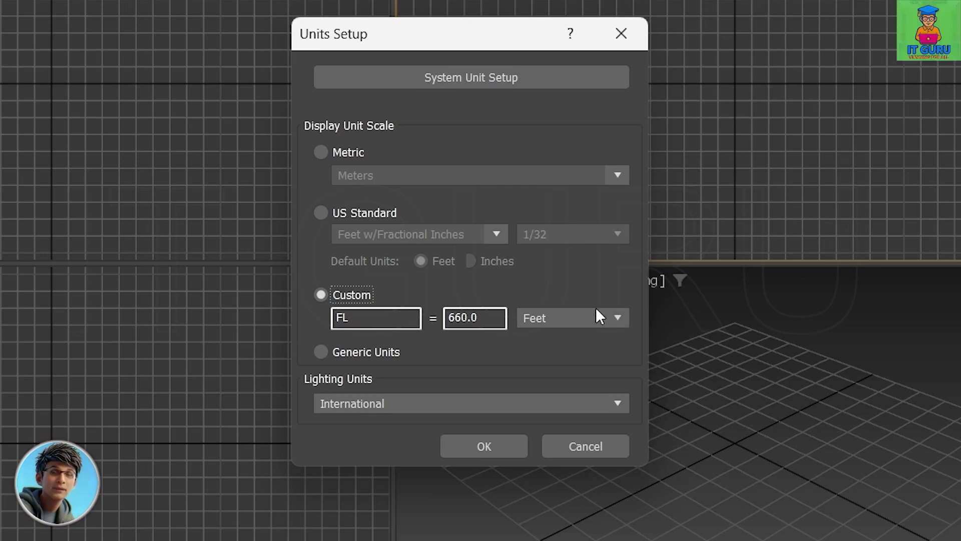
pyautogui.click(621, 317)
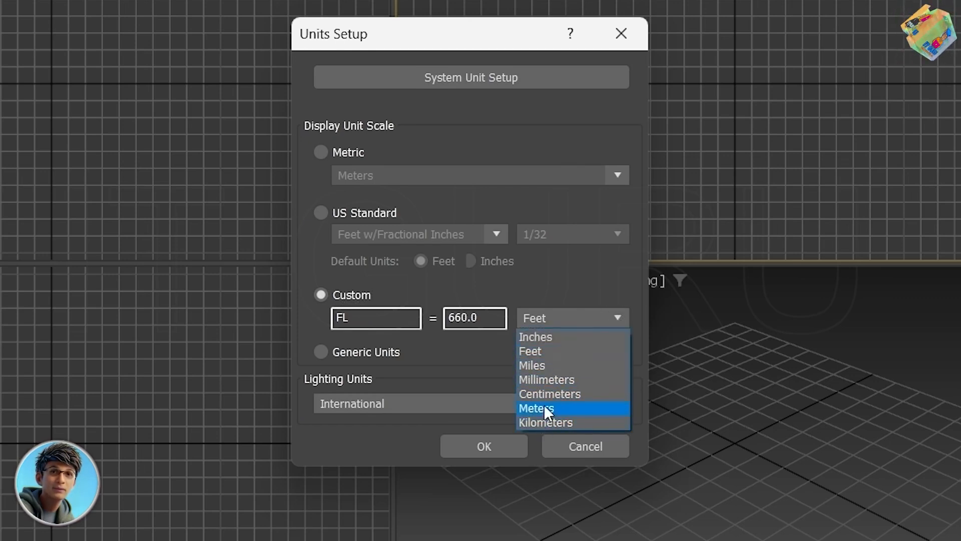
pyautogui.click(553, 269)
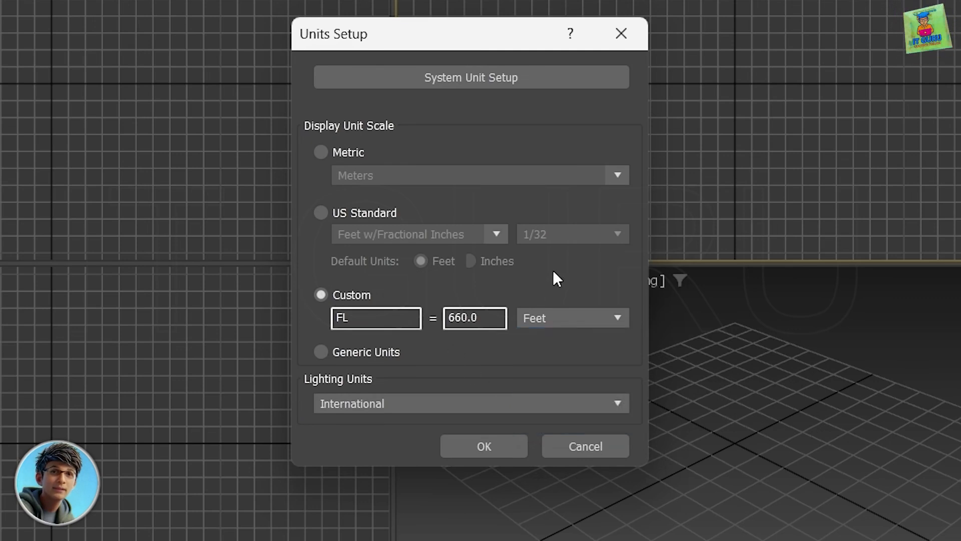
pyautogui.click(321, 352)
pyautogui.click(362, 406)
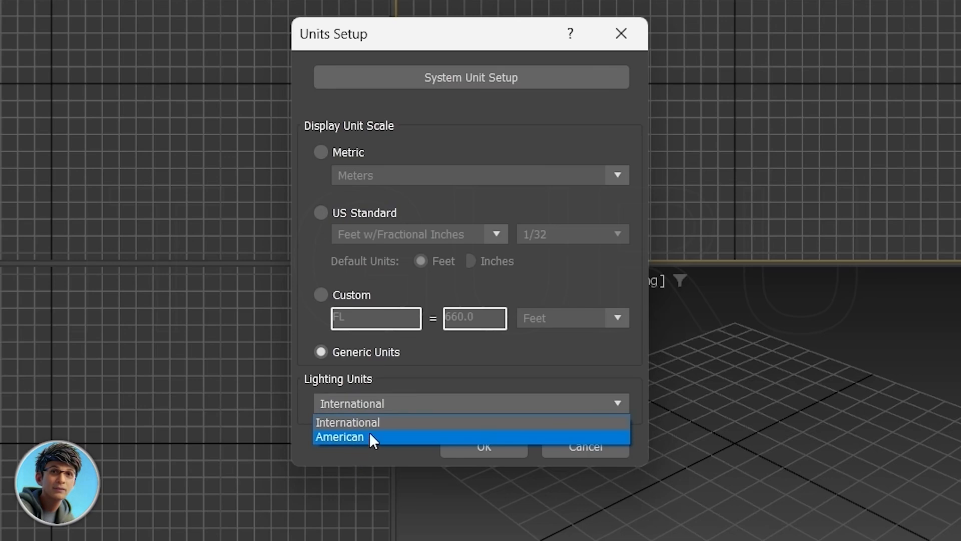
pyautogui.click(366, 421)
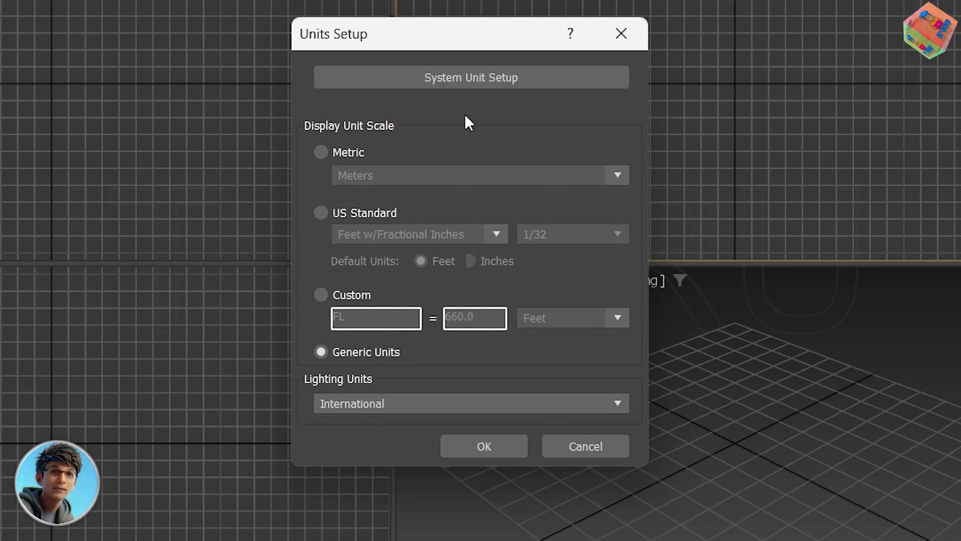
# Set the display unit scale to US Standard with Fractional Inches and check the available fraction precisions
pyautogui.click(323, 210)
pyautogui.click(497, 233)
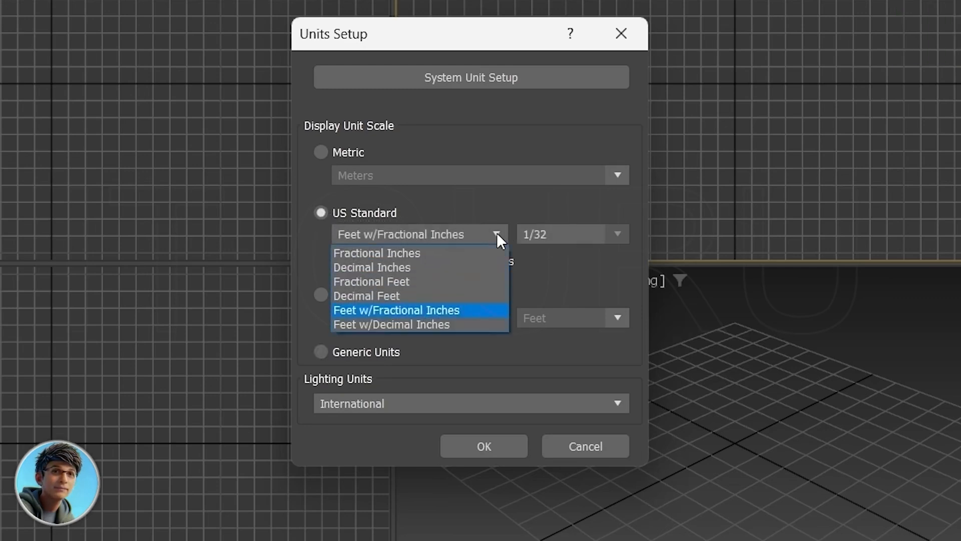
pyautogui.click(410, 253)
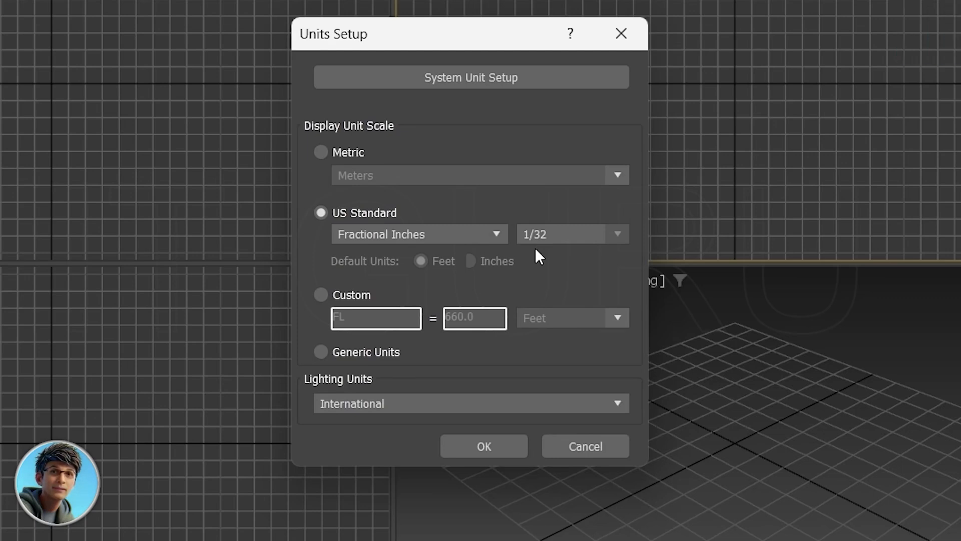
pyautogui.click(618, 232)
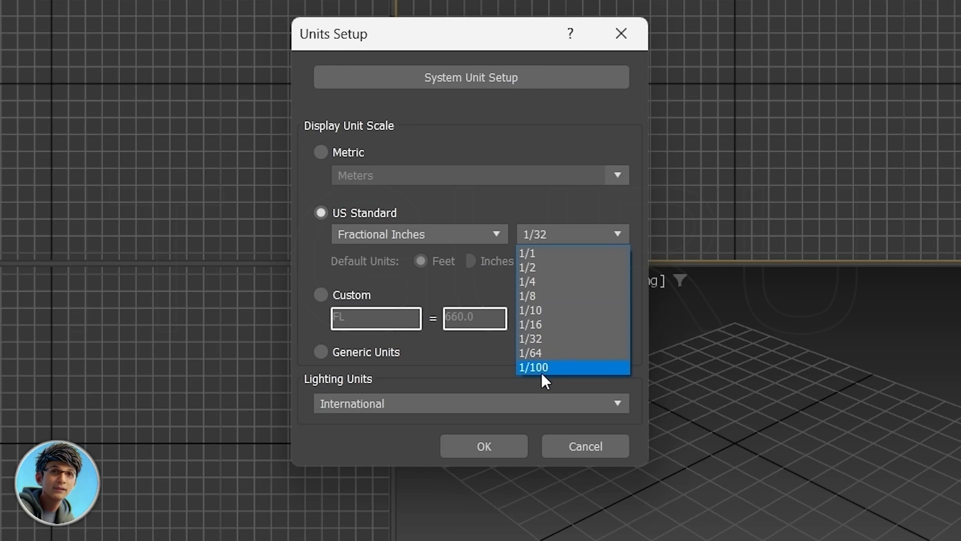
pyautogui.click(575, 196)
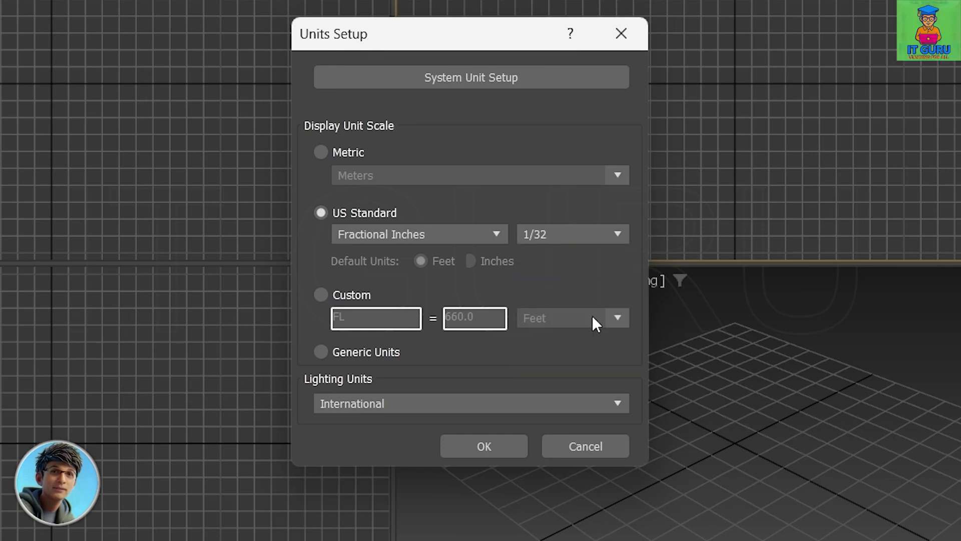
# Set the system unit scale to inches and apply the units setup
pyautogui.click(476, 79)
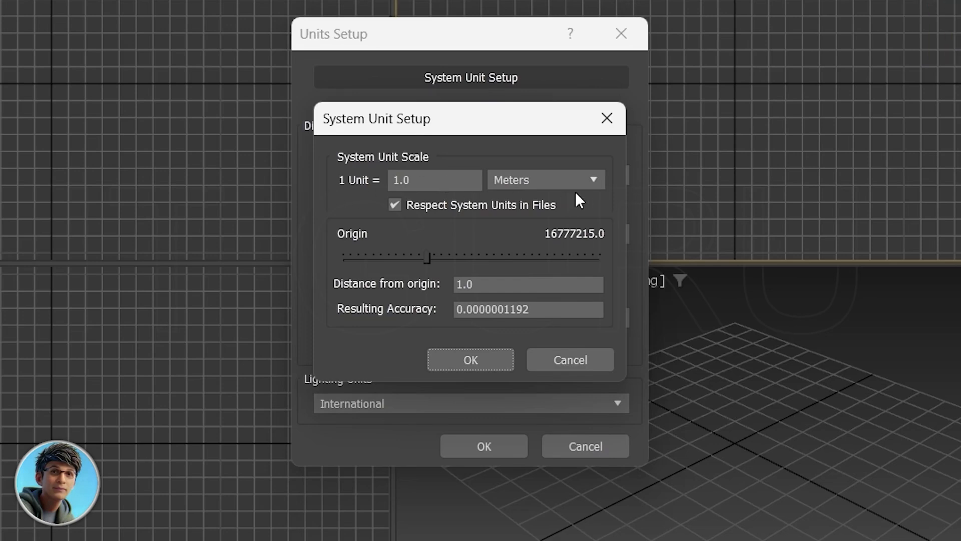
pyautogui.click(600, 179)
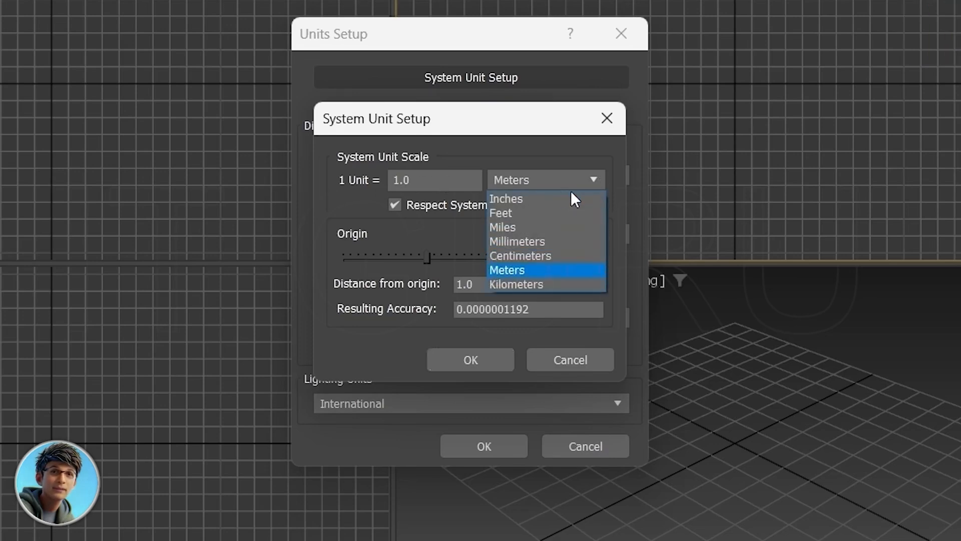
pyautogui.click(519, 200)
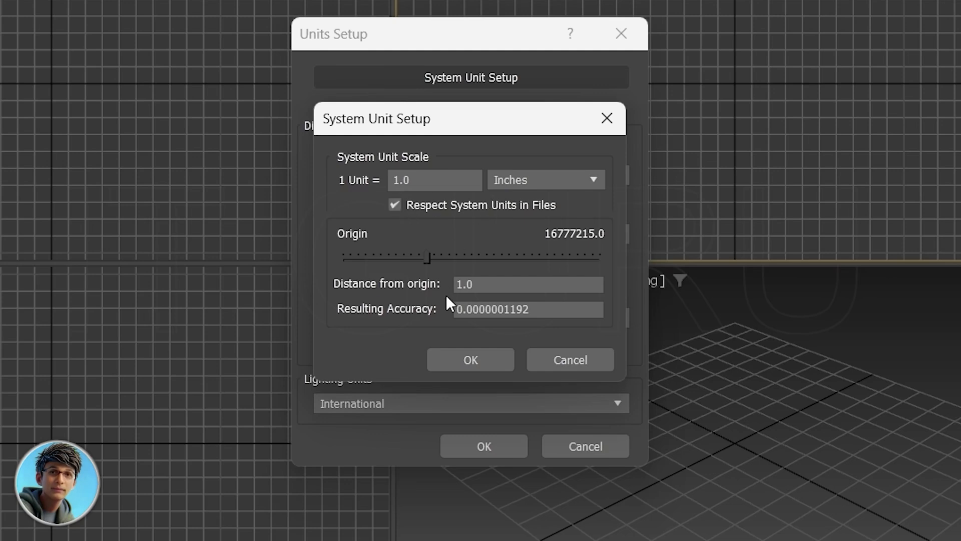
pyautogui.click(459, 359)
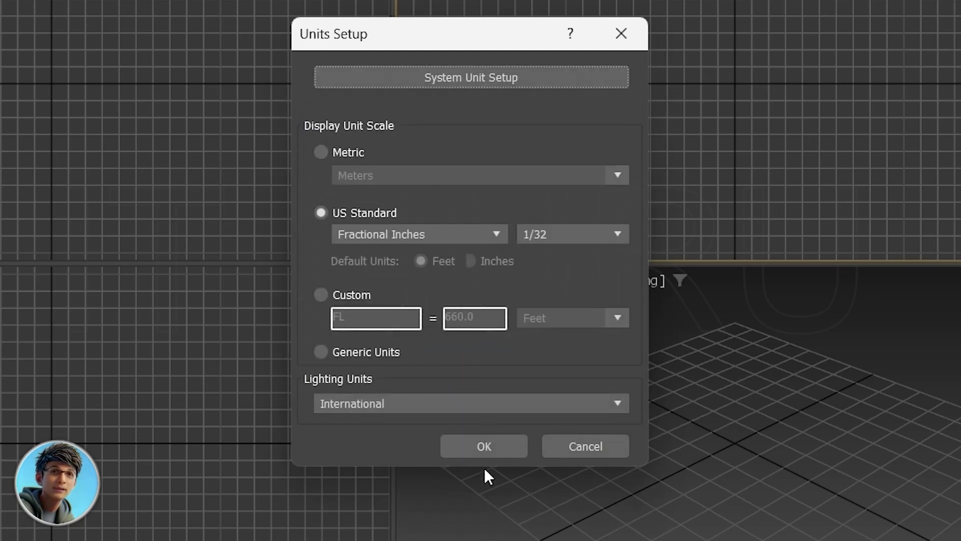
pyautogui.click(492, 446)
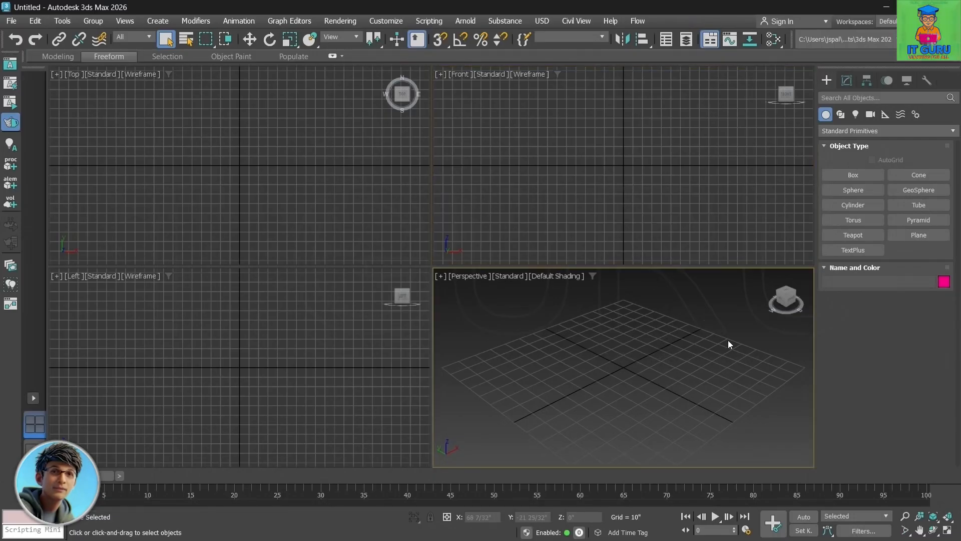
# Create a box in the Perspective view, about 34 inches long, 34 inches wide and 24 inches high
pyautogui.click(858, 173)
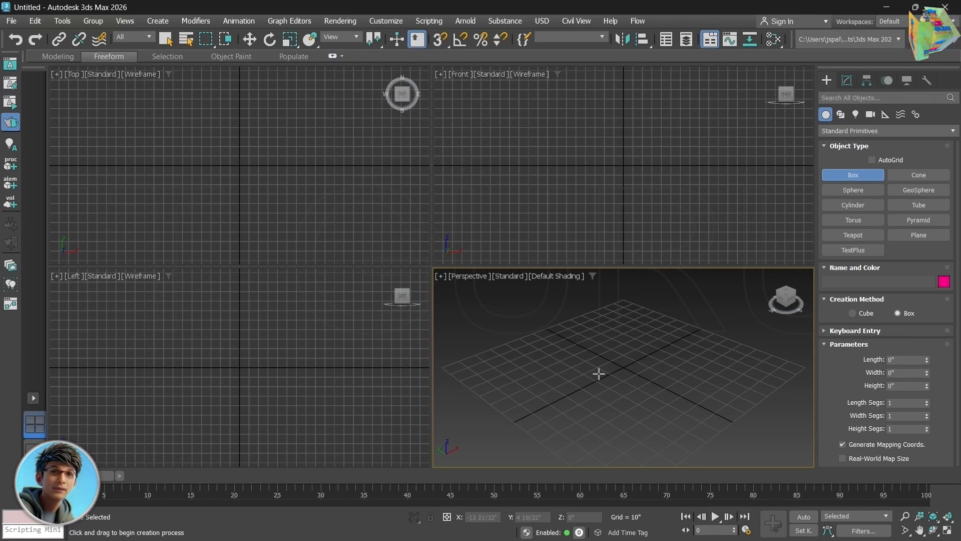
pyautogui.moveTo(590, 361); pyautogui.dragTo(582, 412)
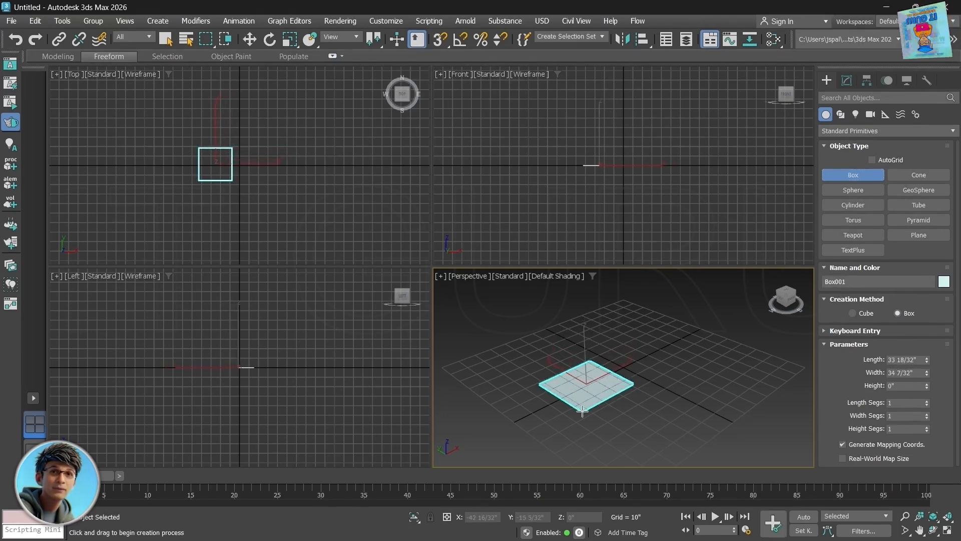
pyautogui.click(585, 368)
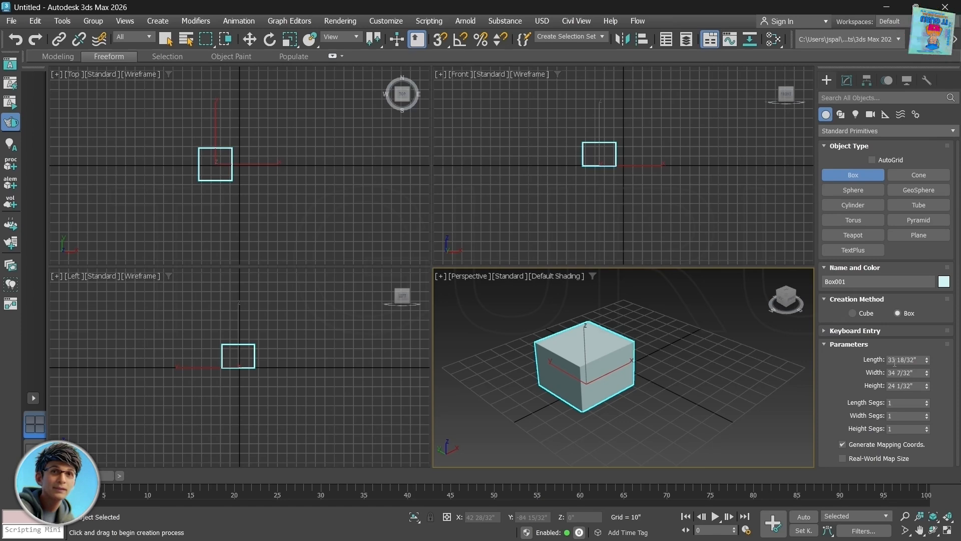
# Set the box's length and width to 1 inch each
pyautogui.moveTo(920, 360); pyautogui.dragTo(882, 359)
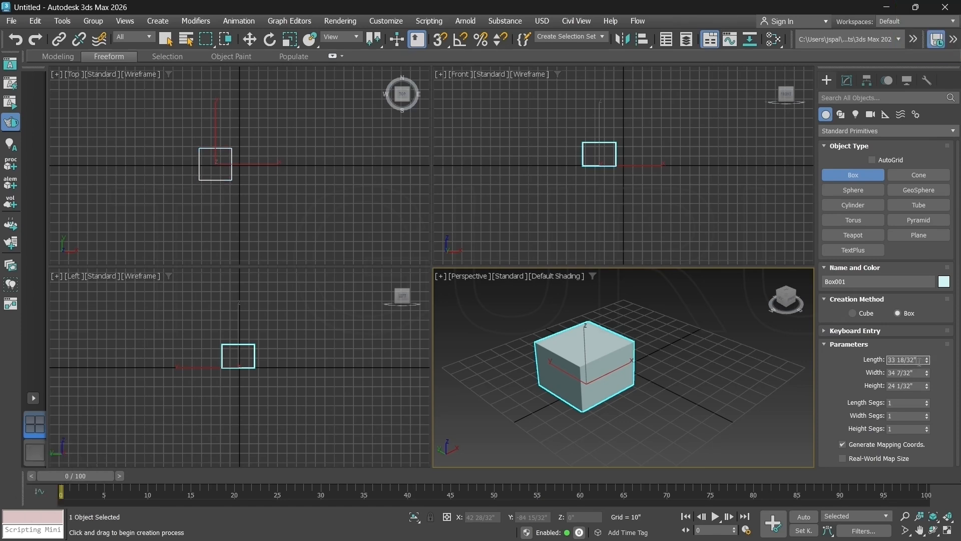
pyautogui.write('1')
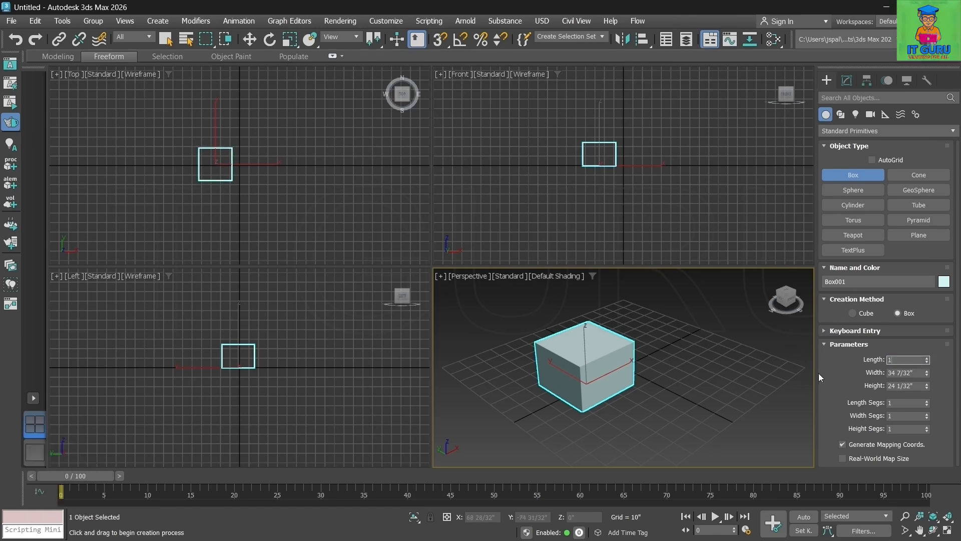
pyautogui.press('Tab')
pyautogui.write('1')
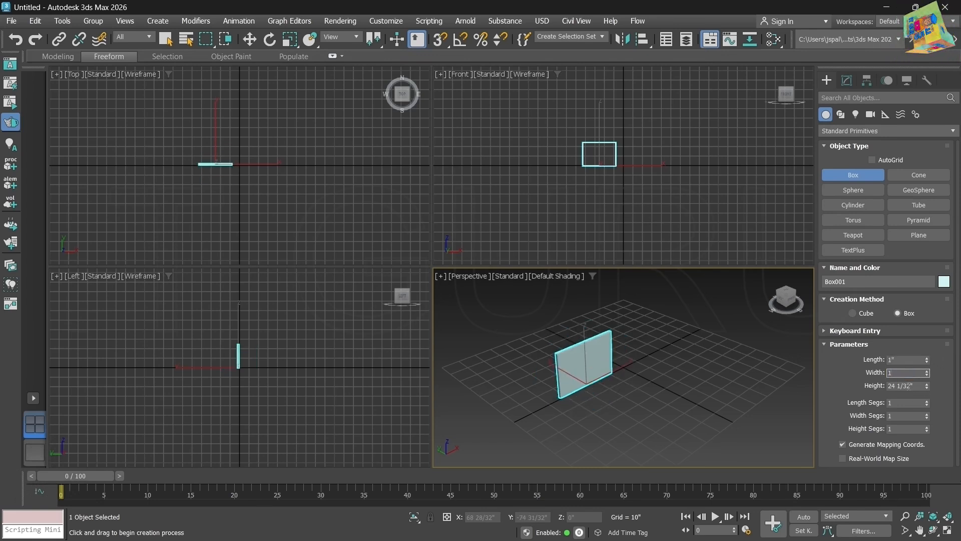
pyautogui.press('Tab')
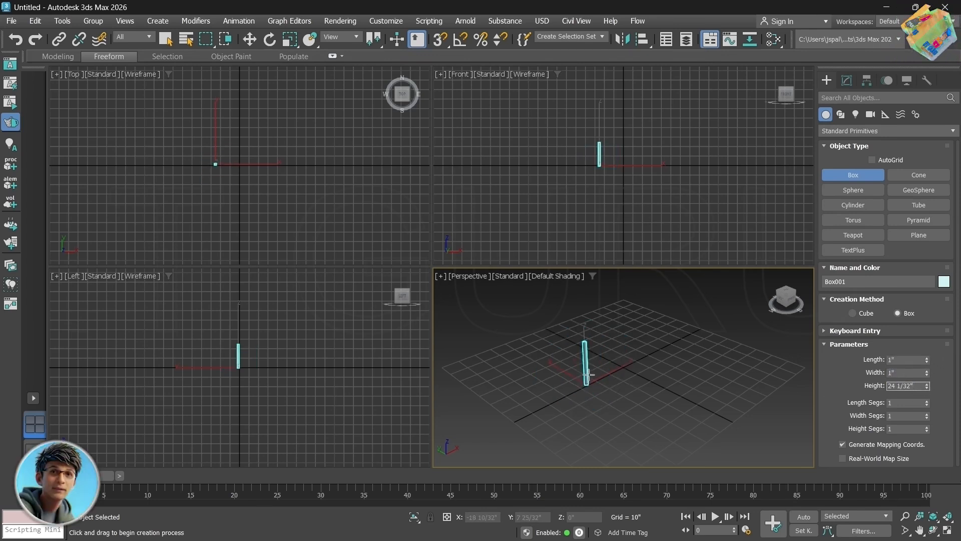
# Set the box's height to 1 inch and inspect it up close in the Perspective view
pyautogui.scroll(6, 587, 378)
pyautogui.moveTo(598, 330); pyautogui.dragTo(629, 5, button='middle')
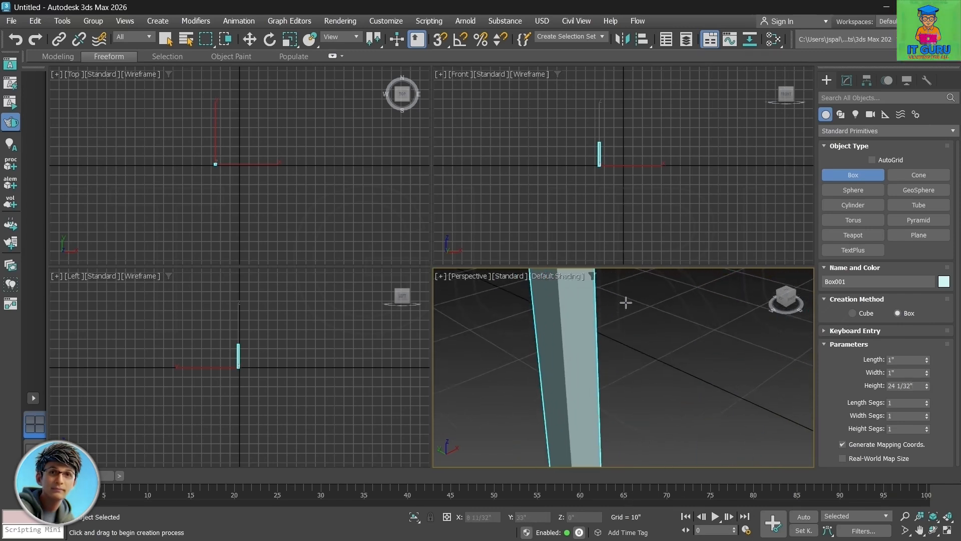
pyautogui.moveTo(626, 301); pyautogui.dragTo(653, 404, button='middle')
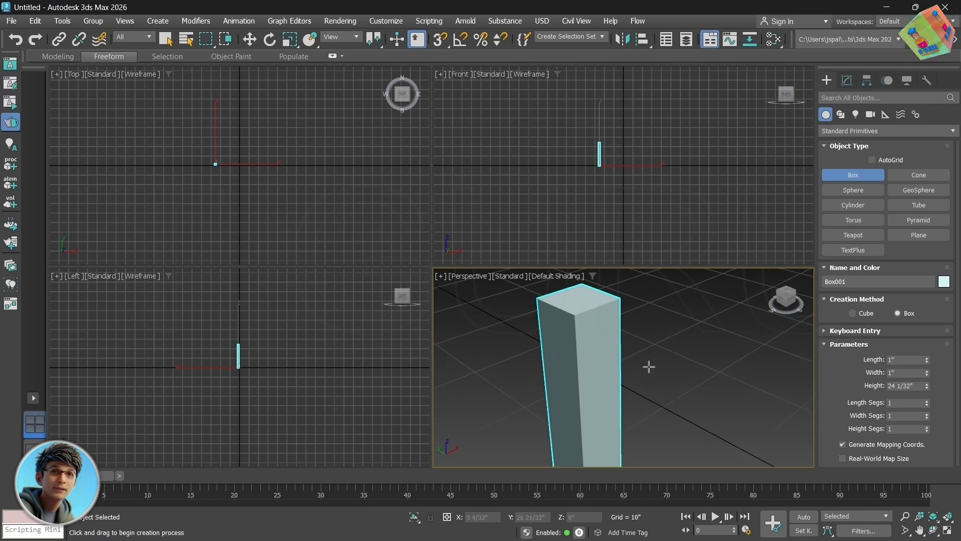
pyautogui.scroll(-5, 643, 366)
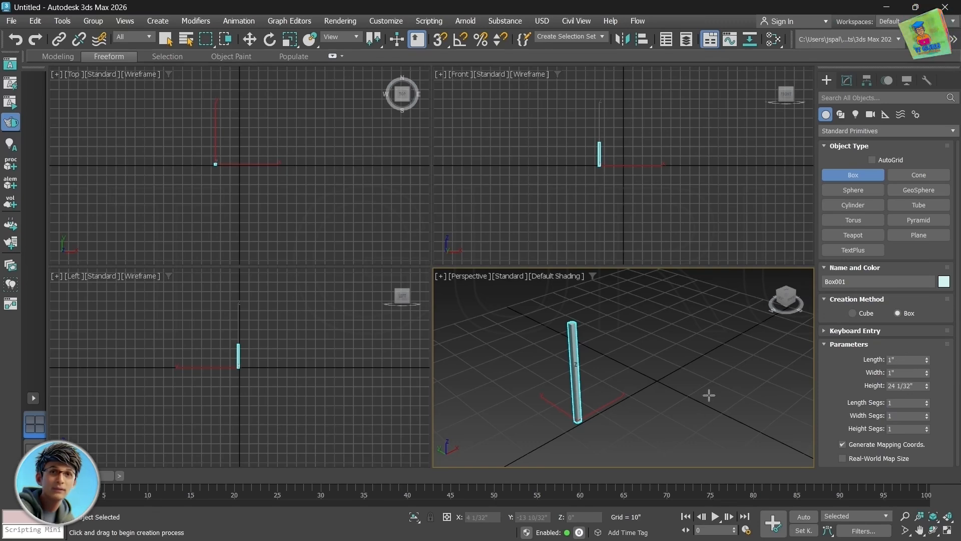
pyautogui.moveTo(920, 386); pyautogui.dragTo(884, 386)
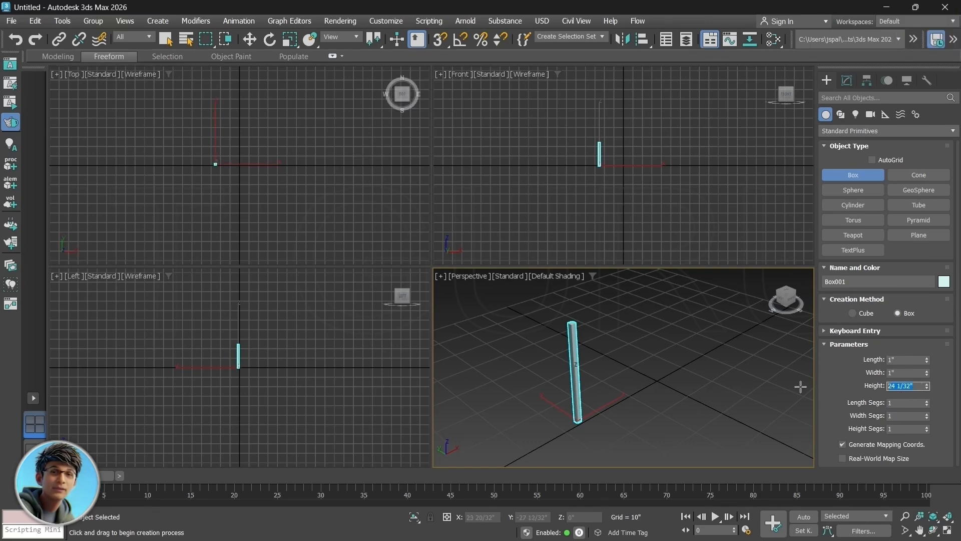
pyautogui.write('1')
pyautogui.press('Tab')
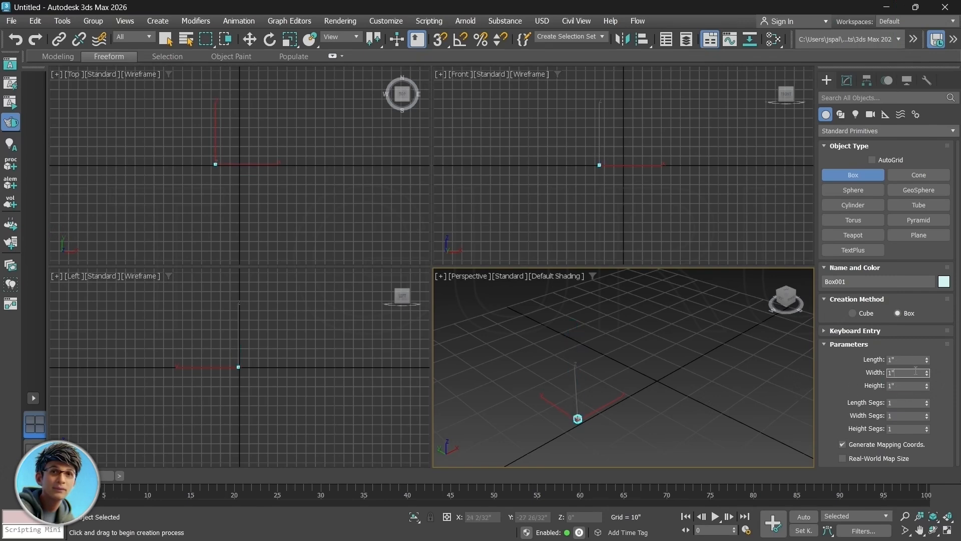
pyautogui.scroll(5, 609, 425)
pyautogui.moveTo(540, 392); pyautogui.dragTo(736, 366, button='middle')
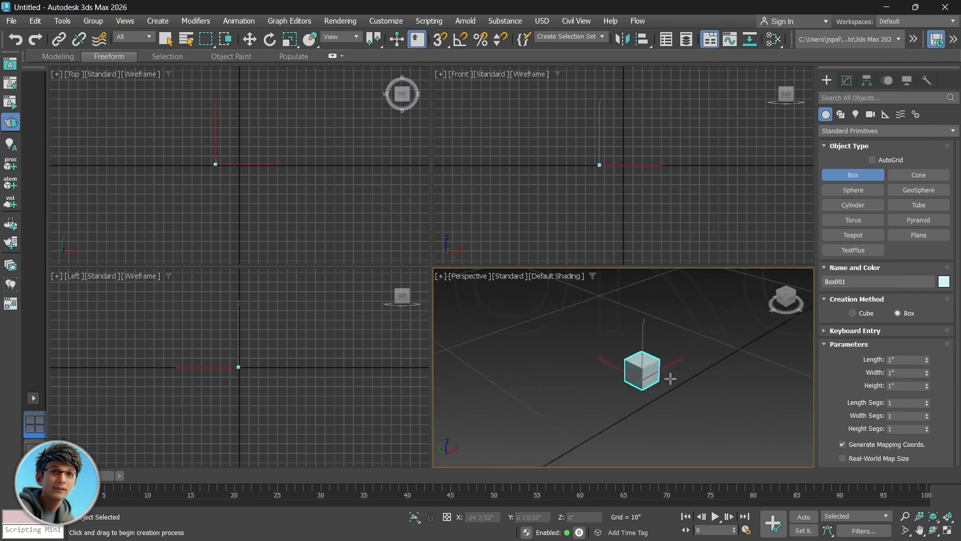
# Set the display unit scale to metric Centimeters and apply the units setup
pyautogui.scroll(5, 665, 378)
pyautogui.moveTo(611, 360); pyautogui.dragTo(580, 386, button='middle')
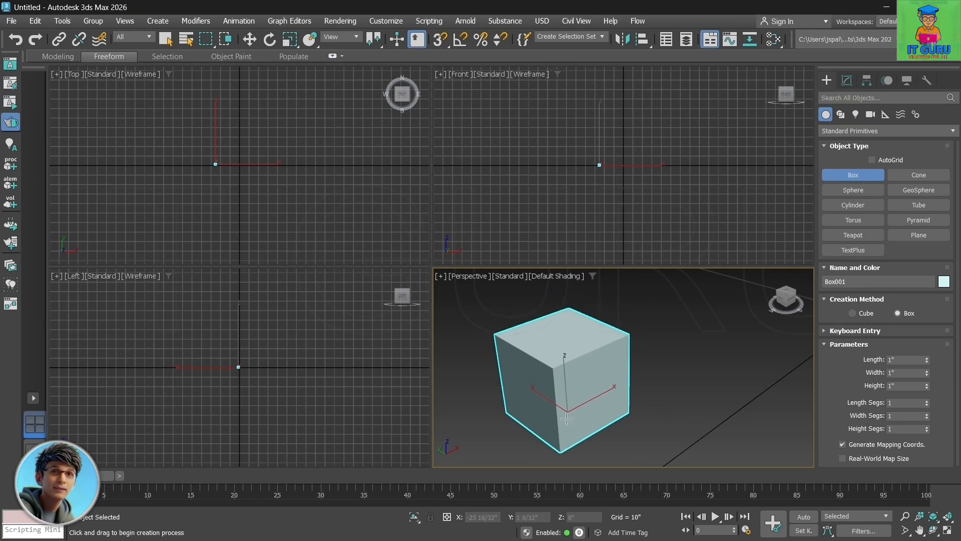
pyautogui.click(384, 21)
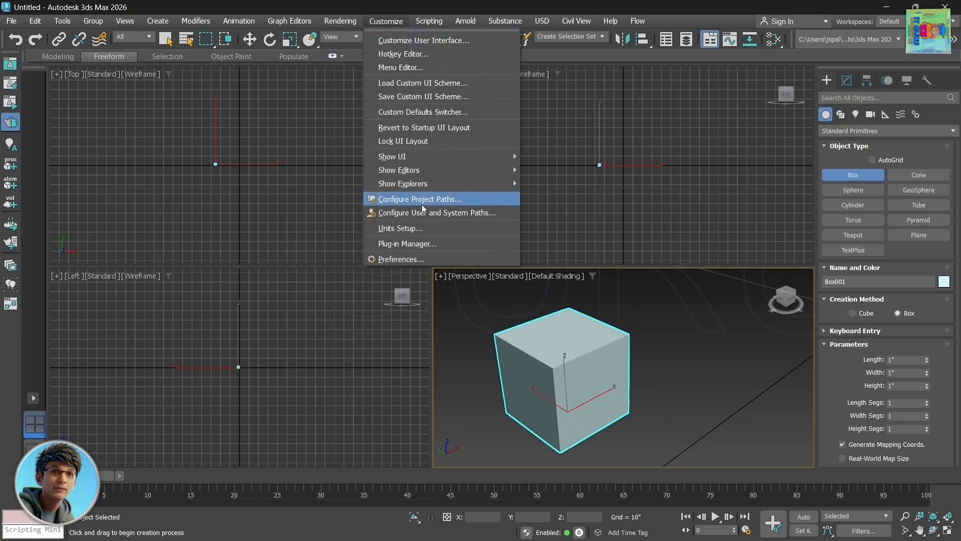
pyautogui.click(404, 229)
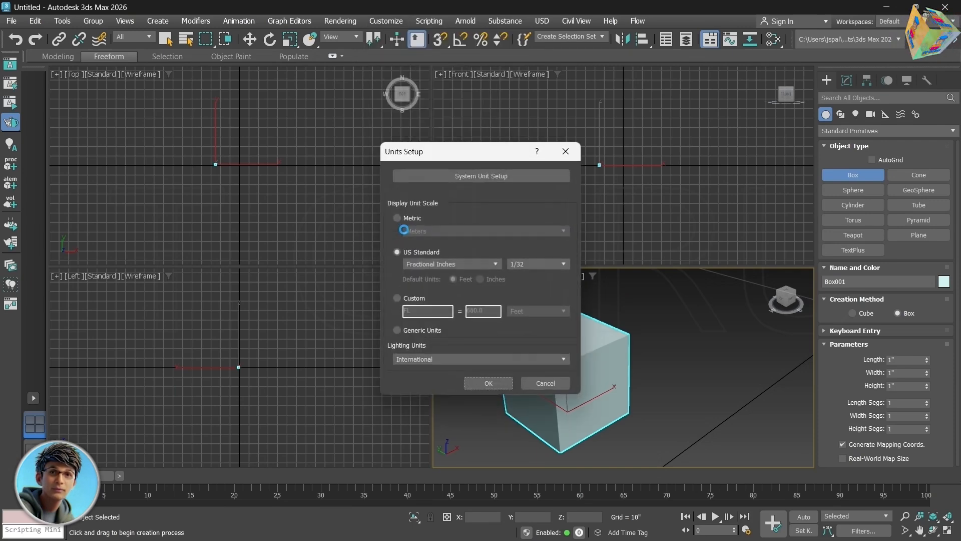
pyautogui.click(397, 218)
pyautogui.click(563, 231)
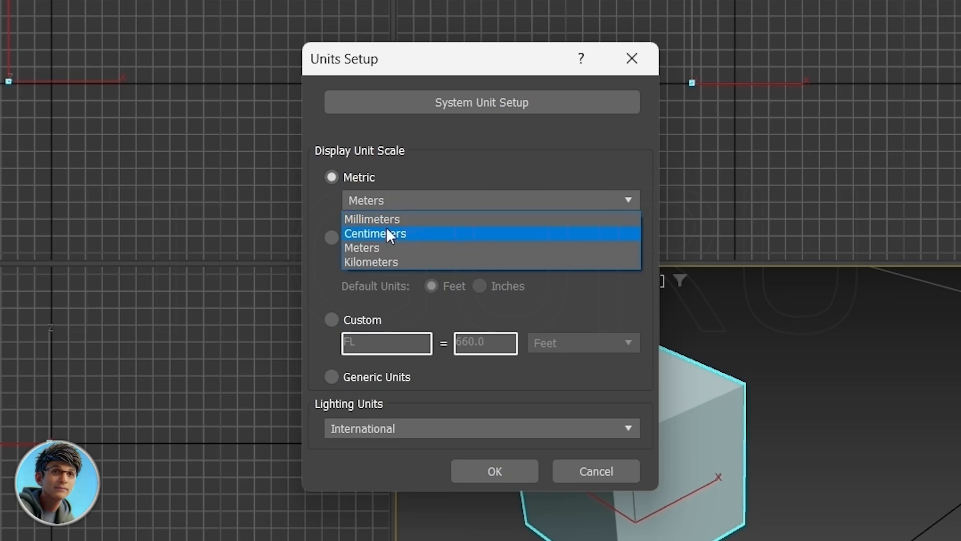
pyautogui.click(386, 234)
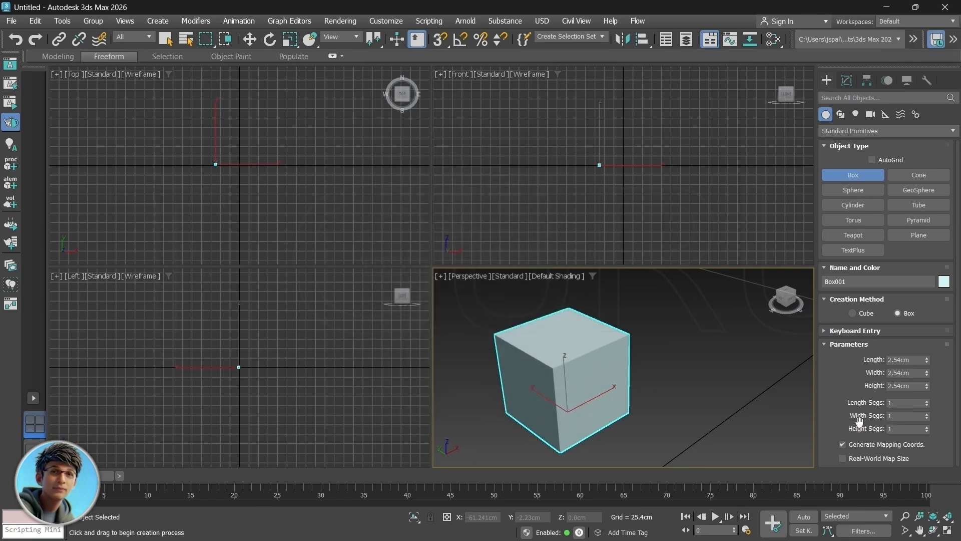
pyautogui.click(658, 365)
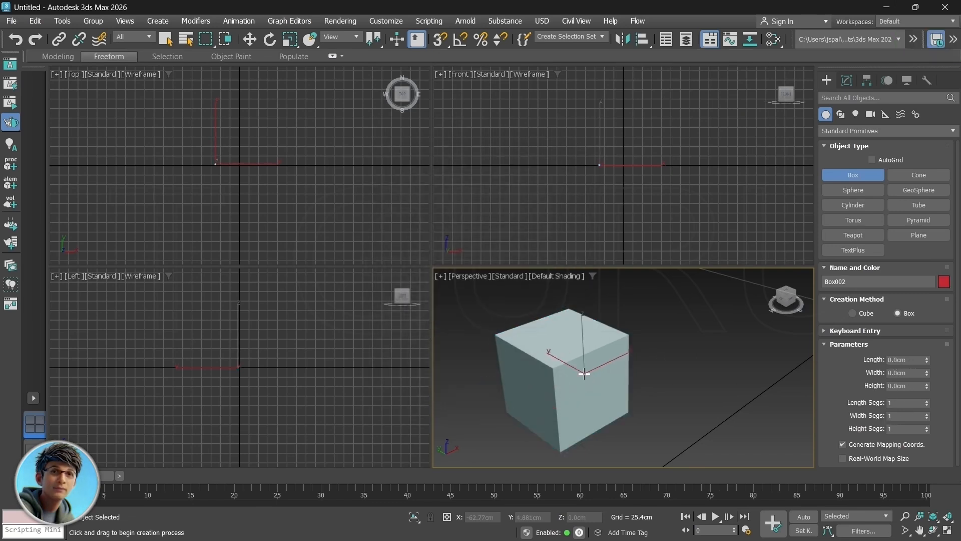
pyautogui.click(579, 359)
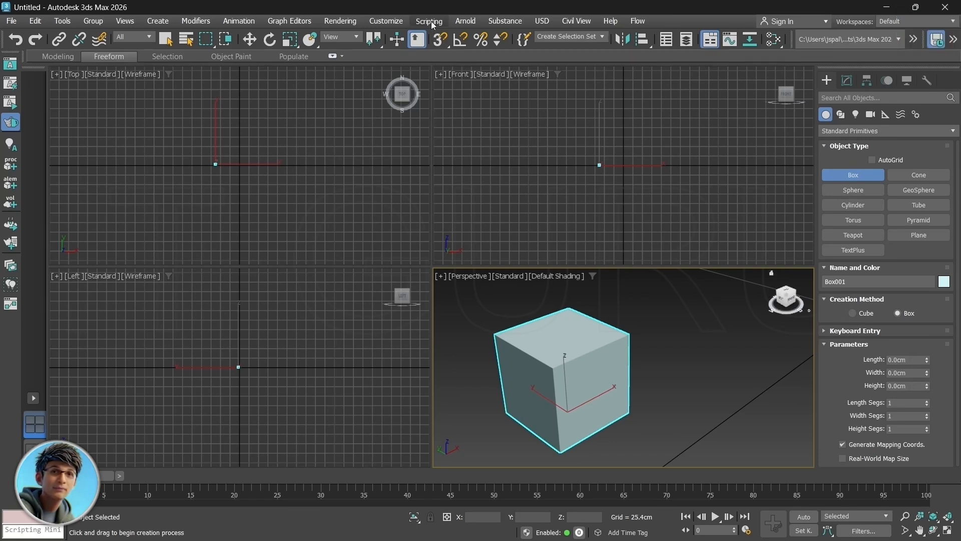
# Set the system unit scale to 1 unit = 1.0 Centimeters and apply the units setup
pyautogui.click(389, 22)
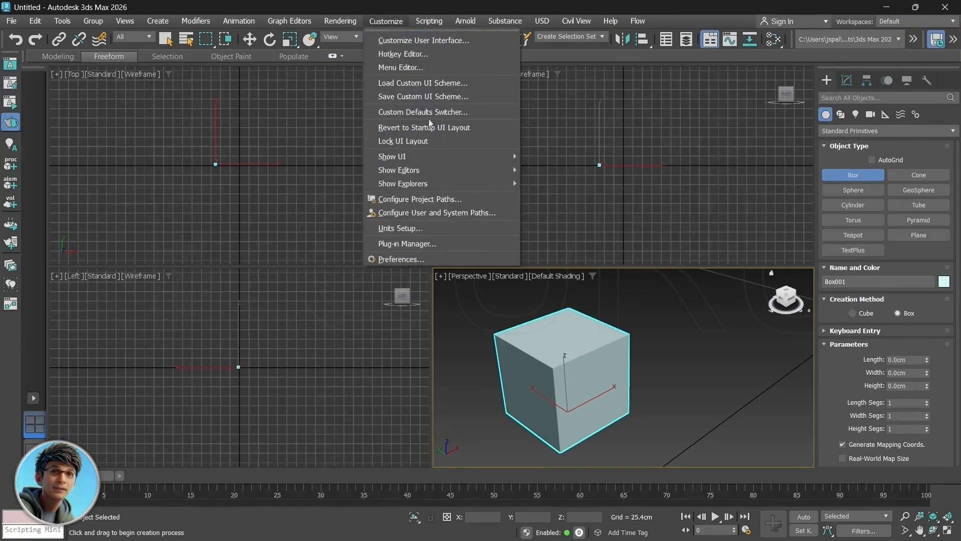
pyautogui.click(415, 233)
pyautogui.click(473, 179)
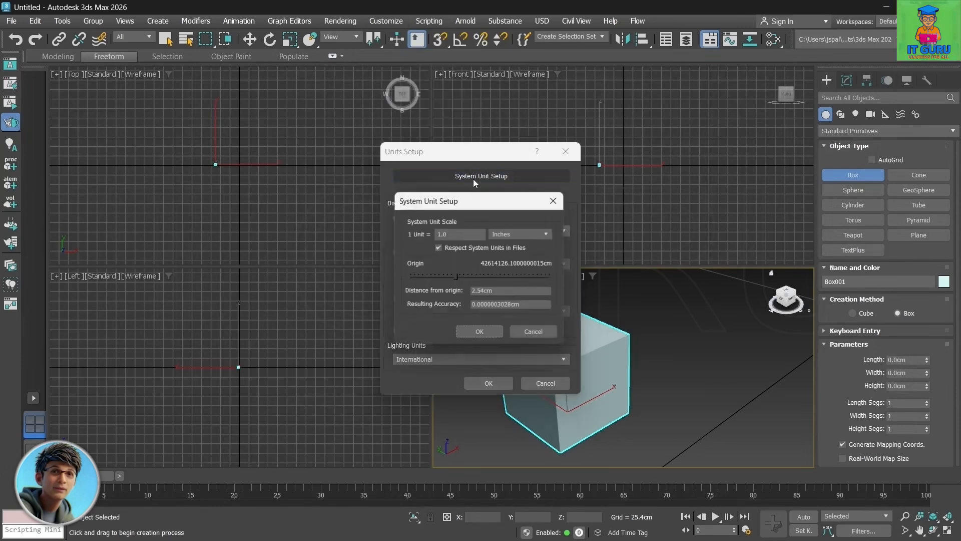
pyautogui.click(550, 233)
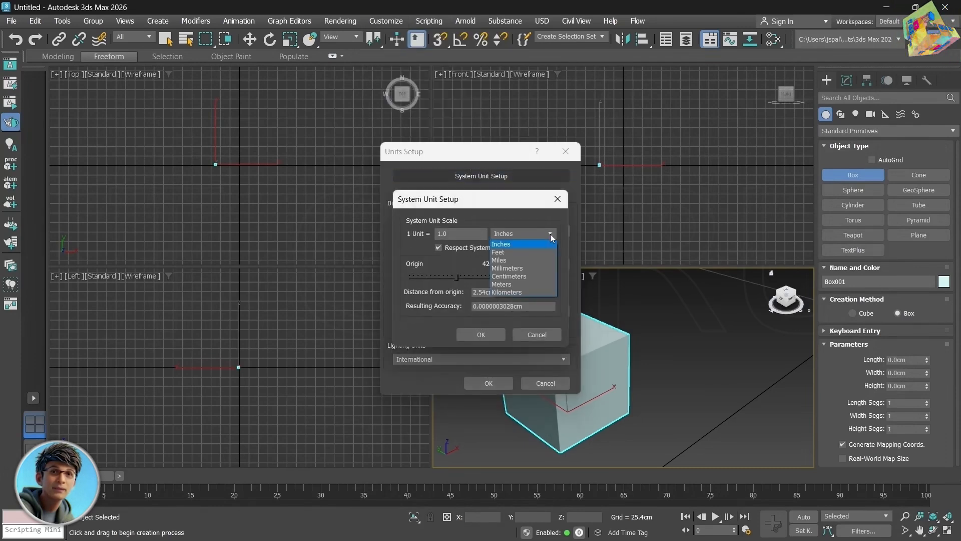
pyautogui.click(506, 276)
pyautogui.click(485, 334)
pyautogui.click(491, 384)
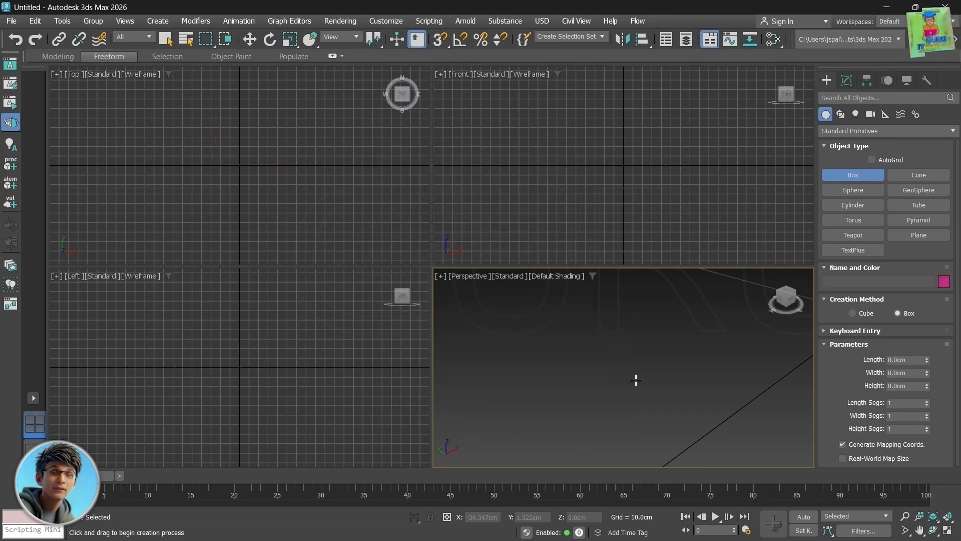
# Create a box in the Perspective view, about 29 cm long, 28 cm wide and 15 cm high
pyautogui.scroll(-5, 630, 359)
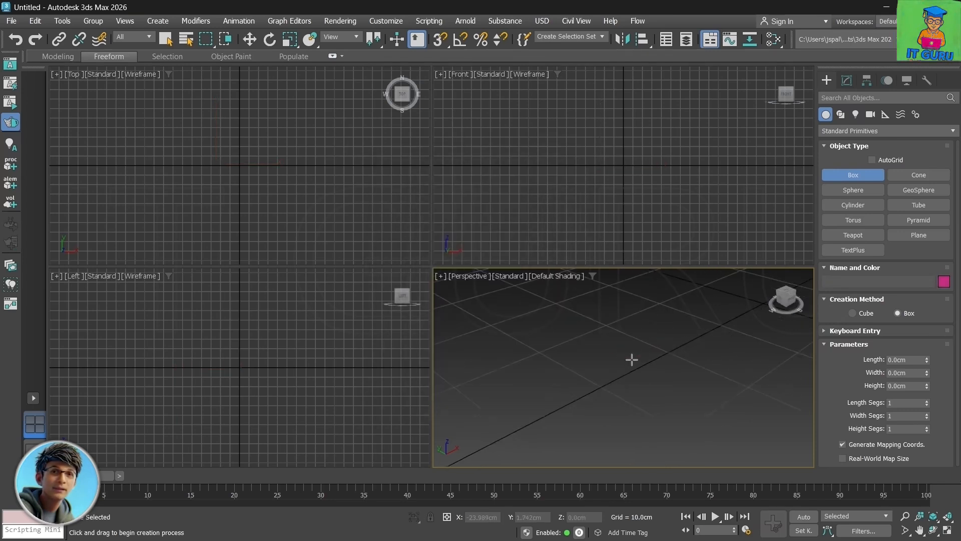
pyautogui.scroll(-5, 621, 360)
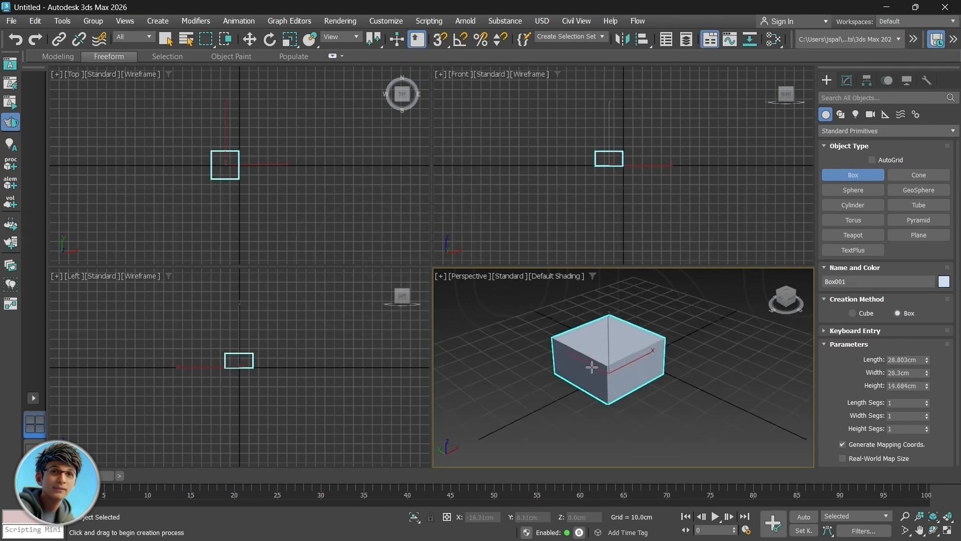
pyautogui.click(593, 366)
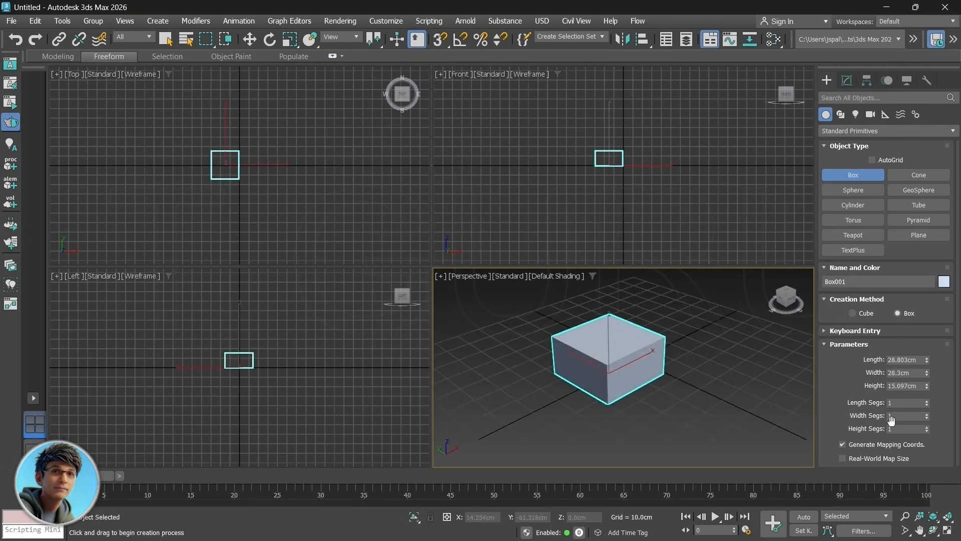
# Check the box's dimensions in centimeters and delete the box
pyautogui.moveTo(920, 361); pyautogui.dragTo(832, 371)
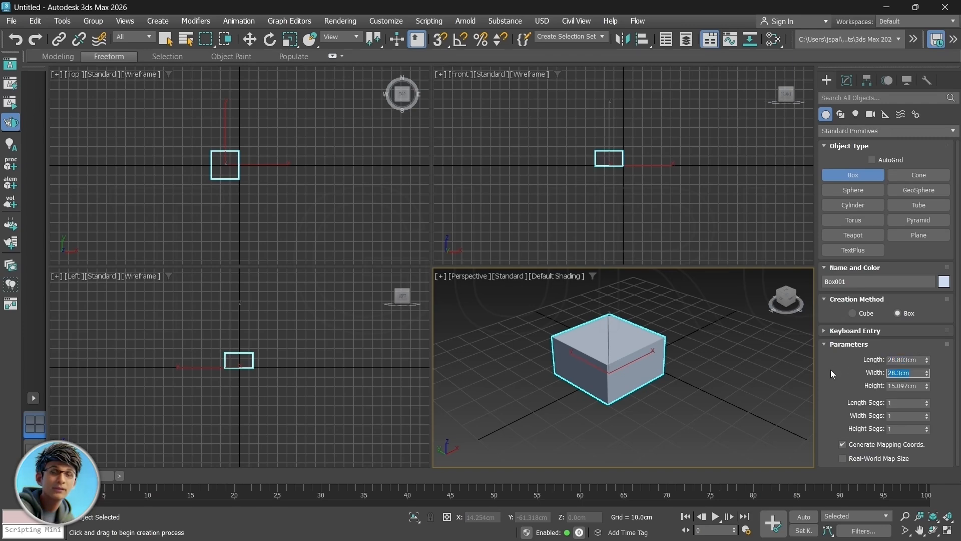
pyautogui.click(619, 359)
pyautogui.rightClick(619, 359)
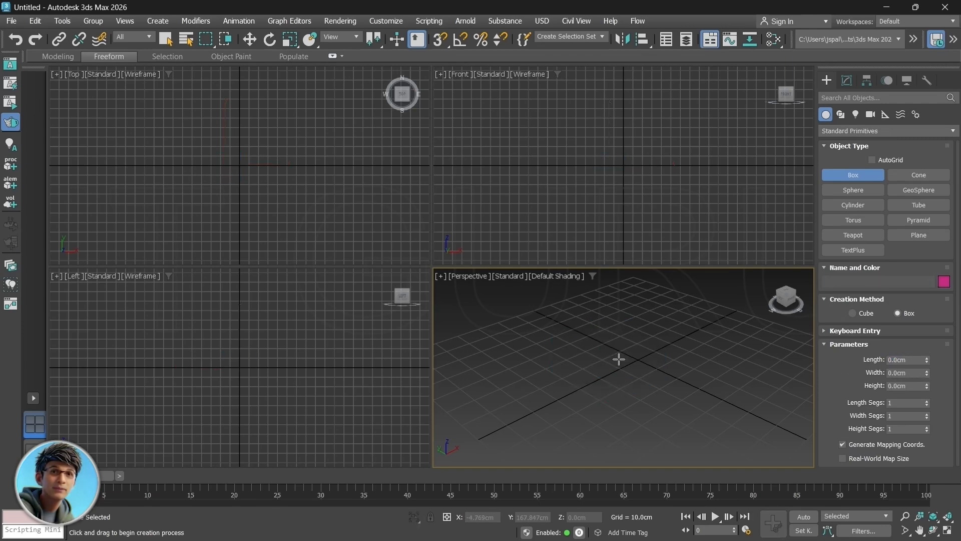
# Switch the display unit scale to Generic Units and apply the units setup
pyautogui.click(389, 21)
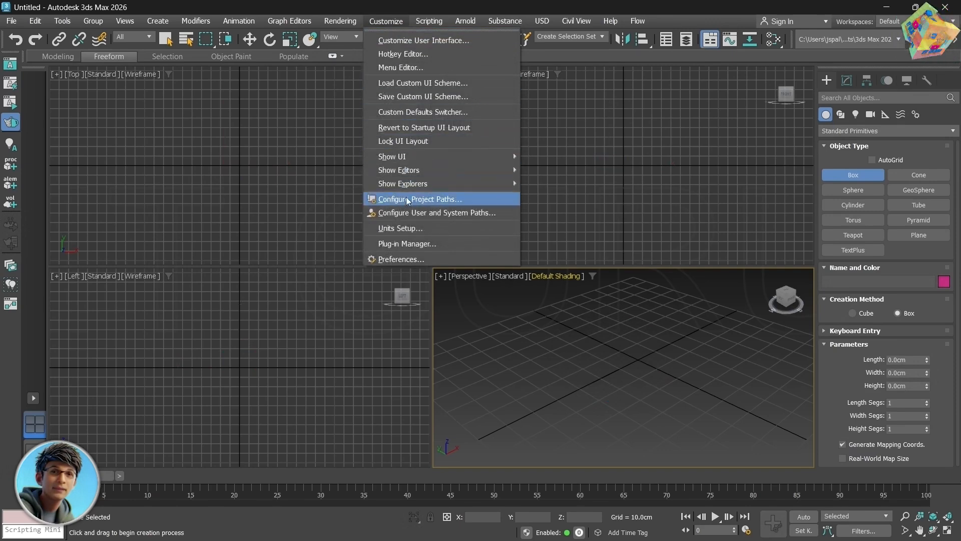
pyautogui.click(403, 228)
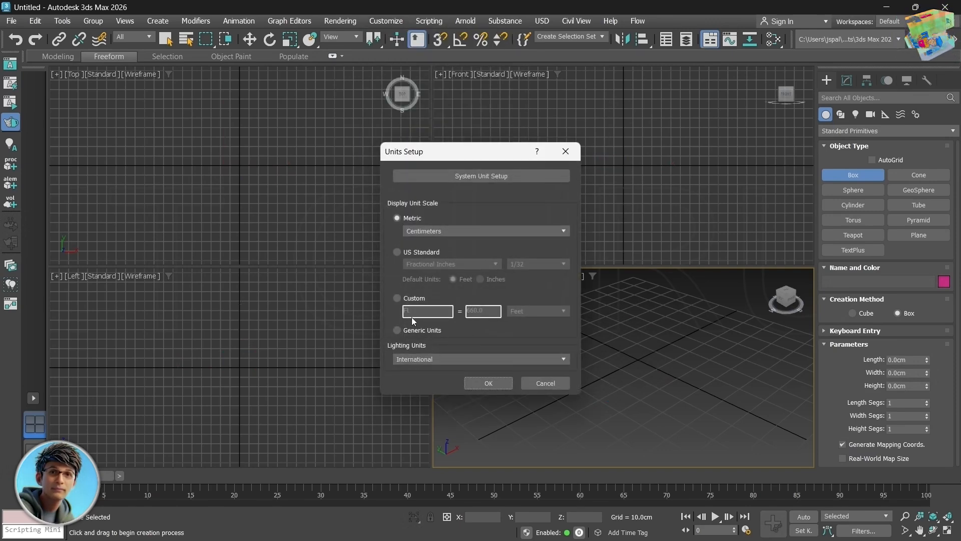
pyautogui.click(398, 330)
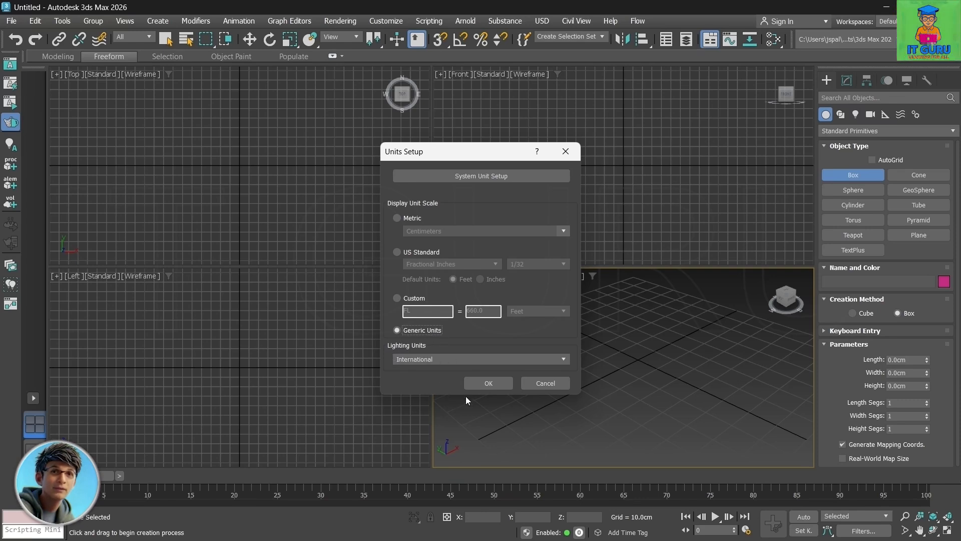
pyautogui.click(490, 383)
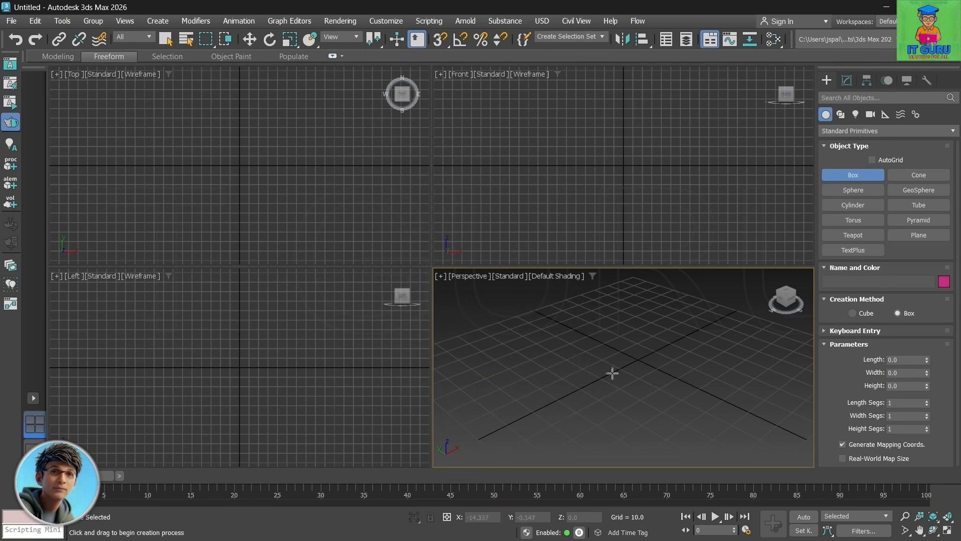
# Create a box in the Perspective view, about 37 units long, 32 units wide and 17.5 units high
pyautogui.moveTo(570, 358); pyautogui.dragTo(565, 430)
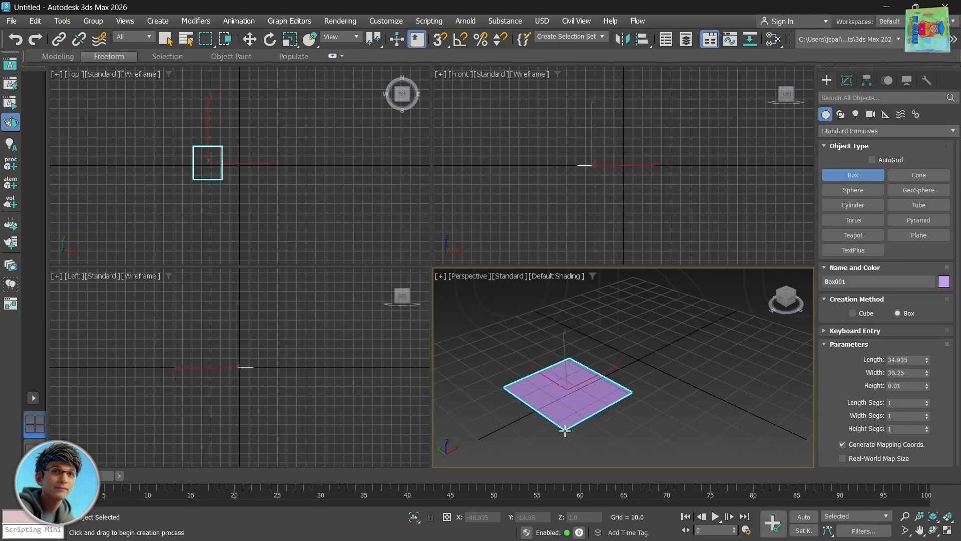
pyautogui.moveTo(565, 430); pyautogui.dragTo(565, 436)
pyautogui.click(564, 391)
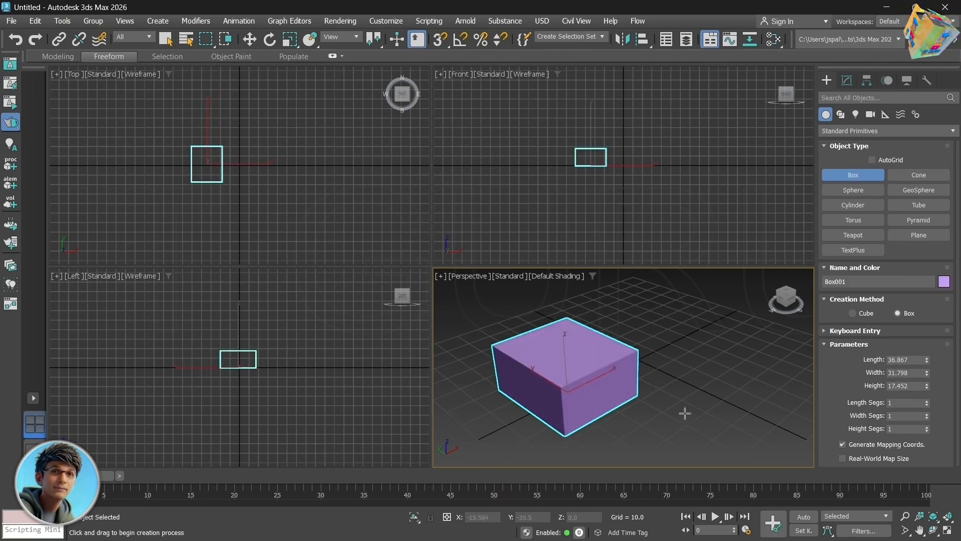
# Set the box's length, width and height to 1 inch each, entering the inch mark with the values
pyautogui.write('1')
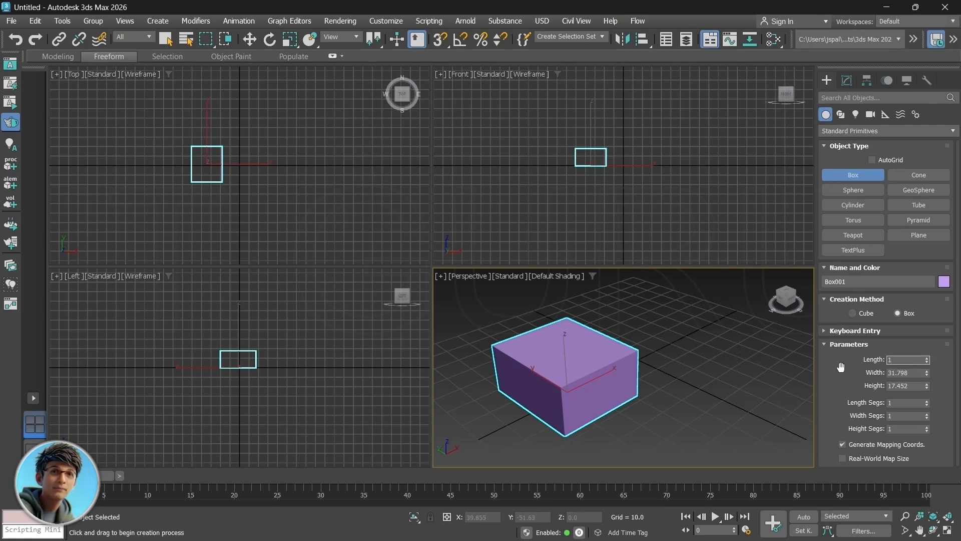
pyautogui.click(911, 373)
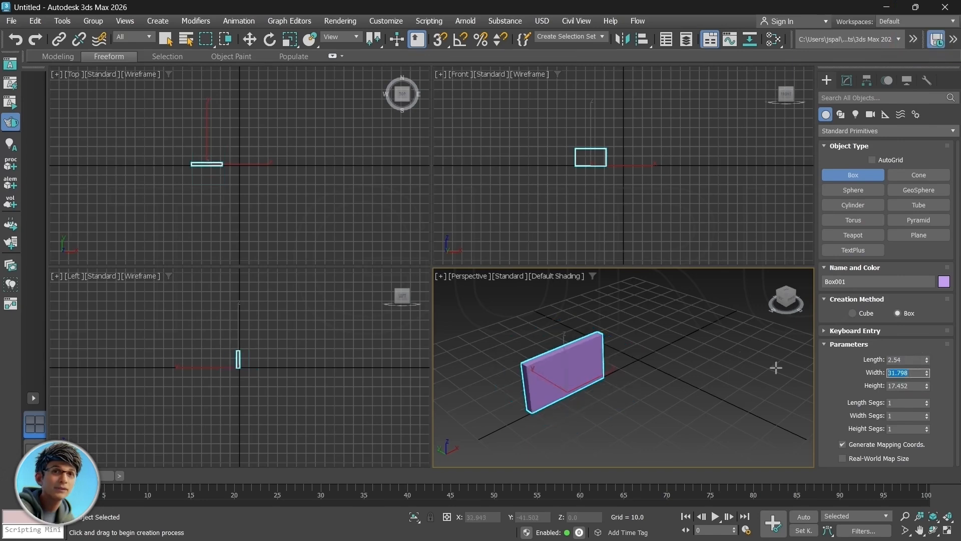
pyautogui.write('1')
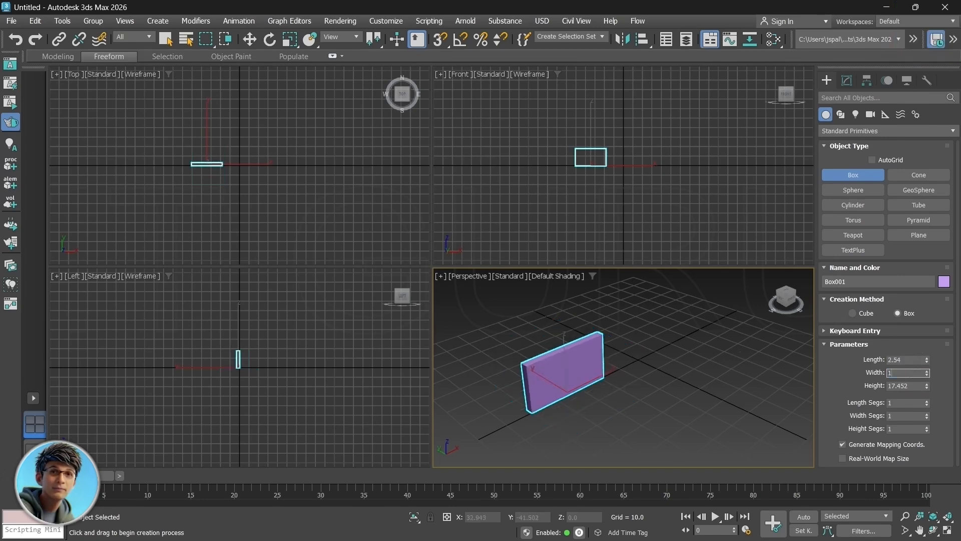
pyautogui.press('Tab')
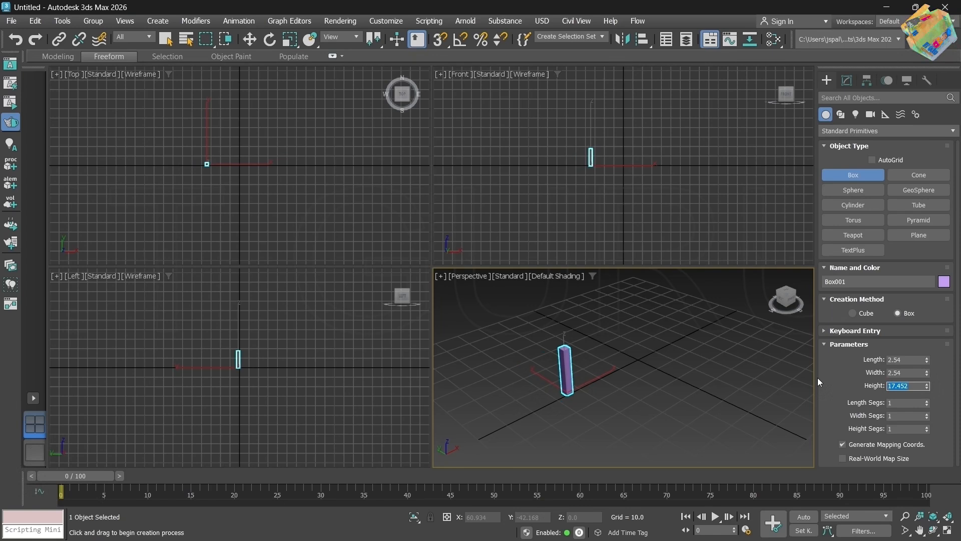
pyautogui.write('1"')
pyautogui.press('Tab')
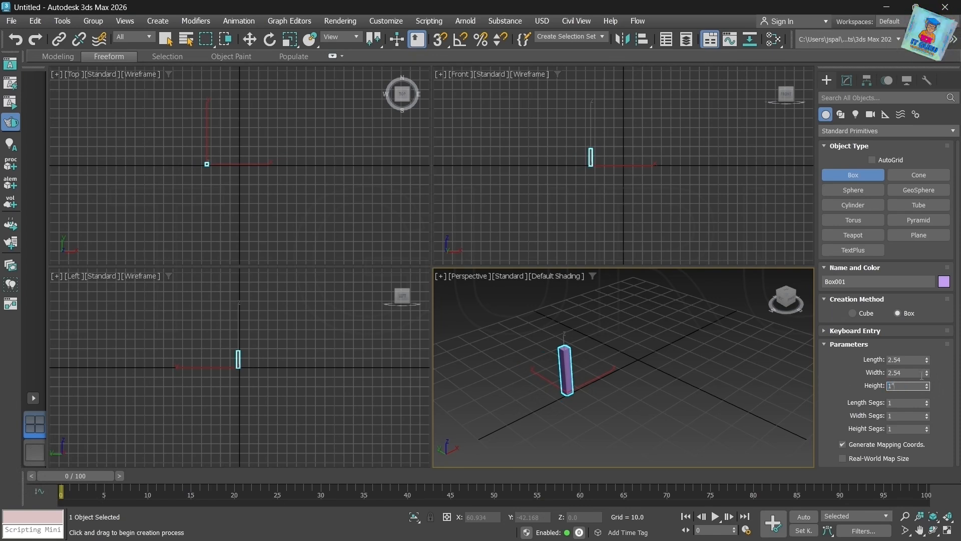
# Set the system unit scale to 1 unit = 1.0 Inches, keeping Generic Units for display, and apply the setup
pyautogui.click(387, 21)
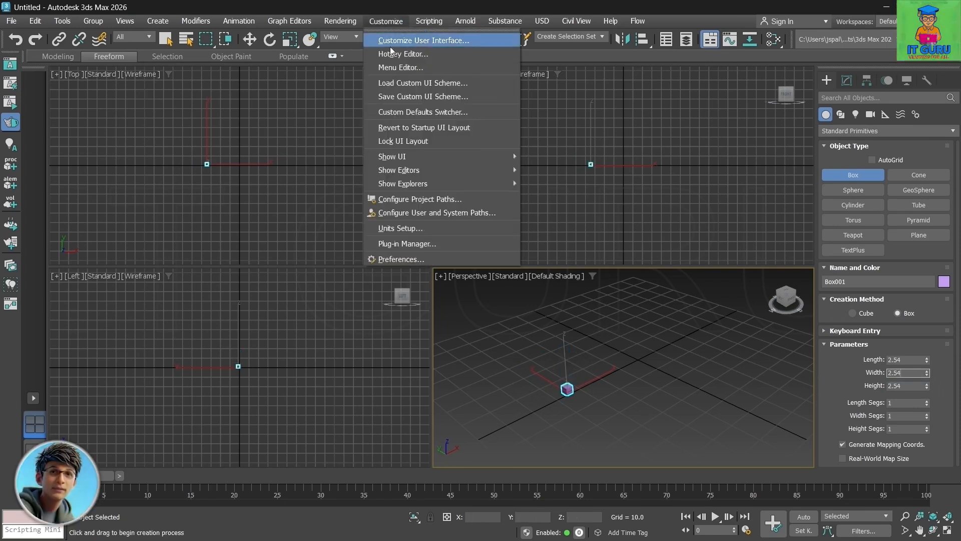
pyautogui.click(408, 229)
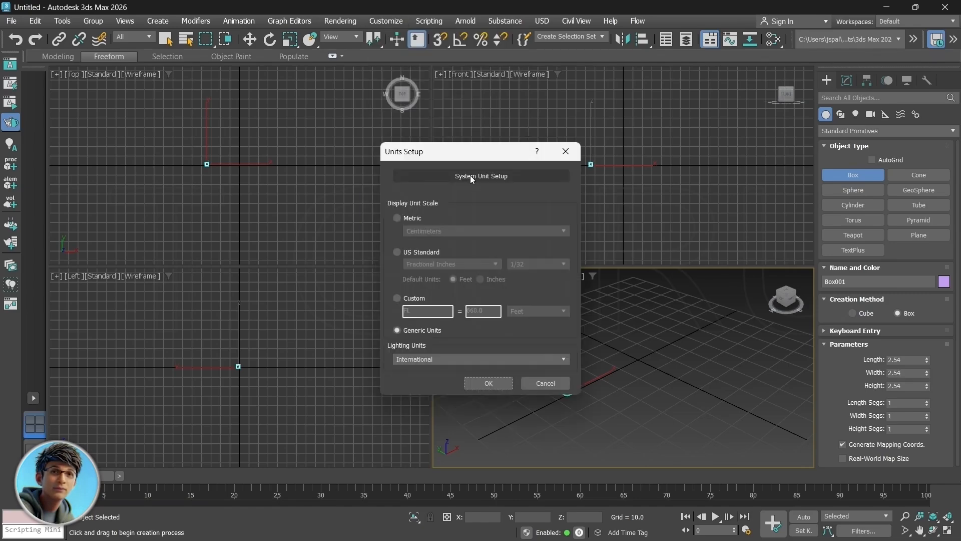
pyautogui.click(473, 176)
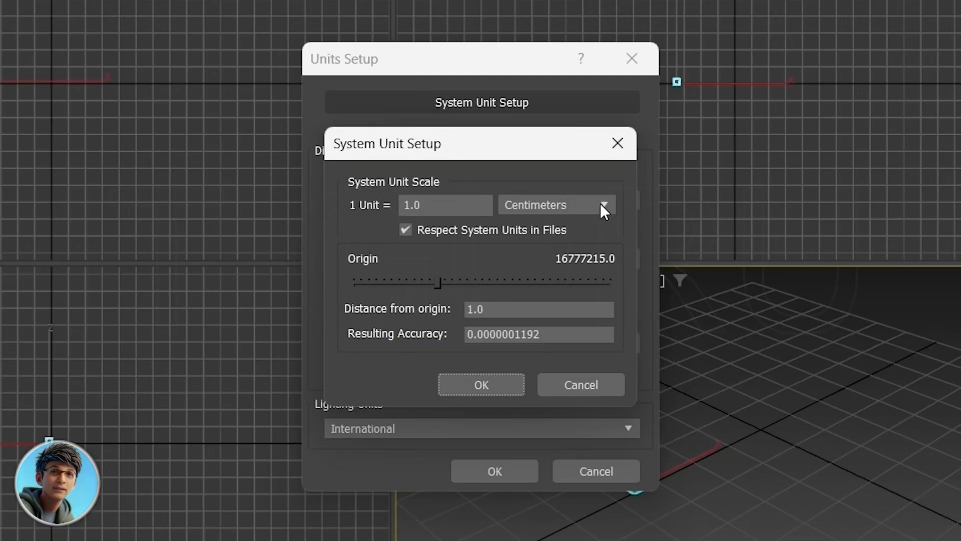
pyautogui.click(602, 205)
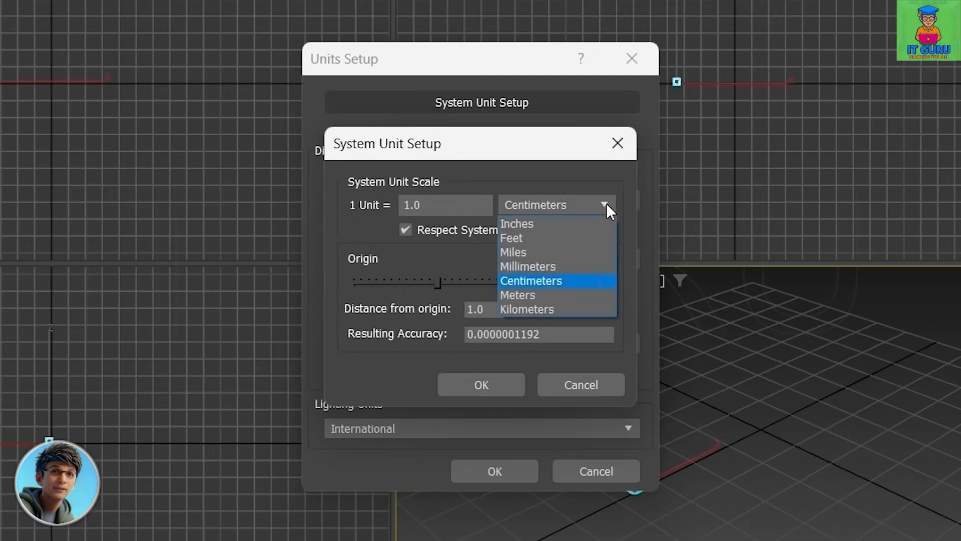
pyautogui.click(528, 224)
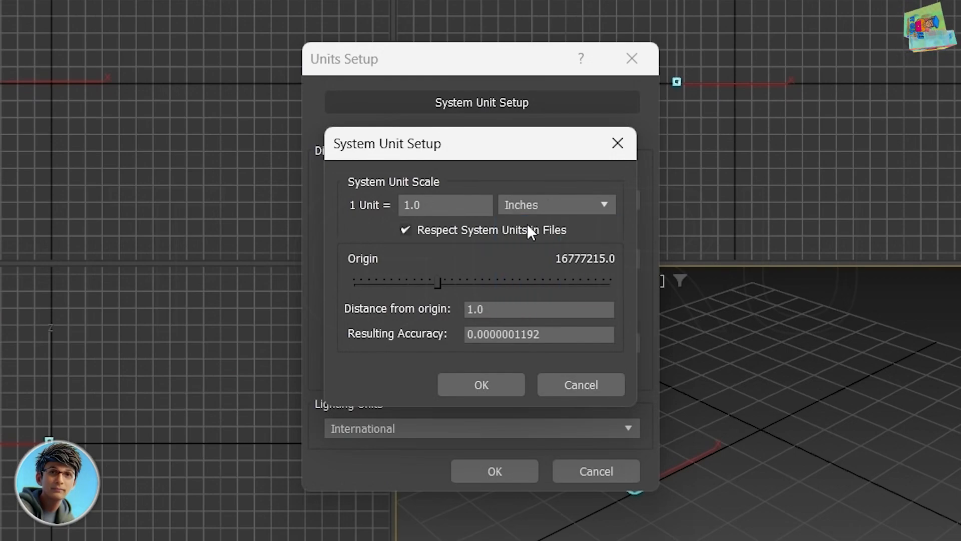
pyautogui.click(479, 383)
pyautogui.click(491, 464)
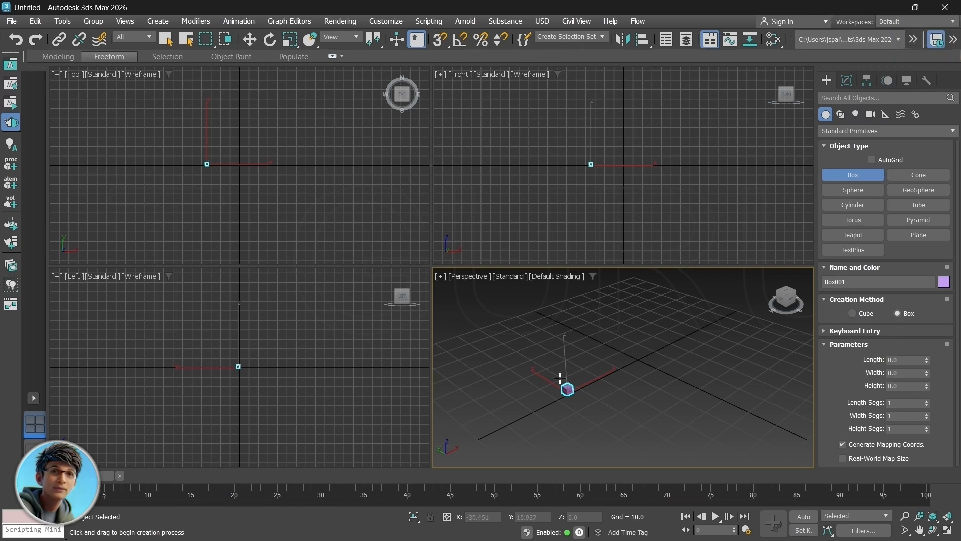
# Replace the small box with a new one in the Perspective view, about 17.6 units long, 19 wide and 16.7 high
pyautogui.press('Delete')
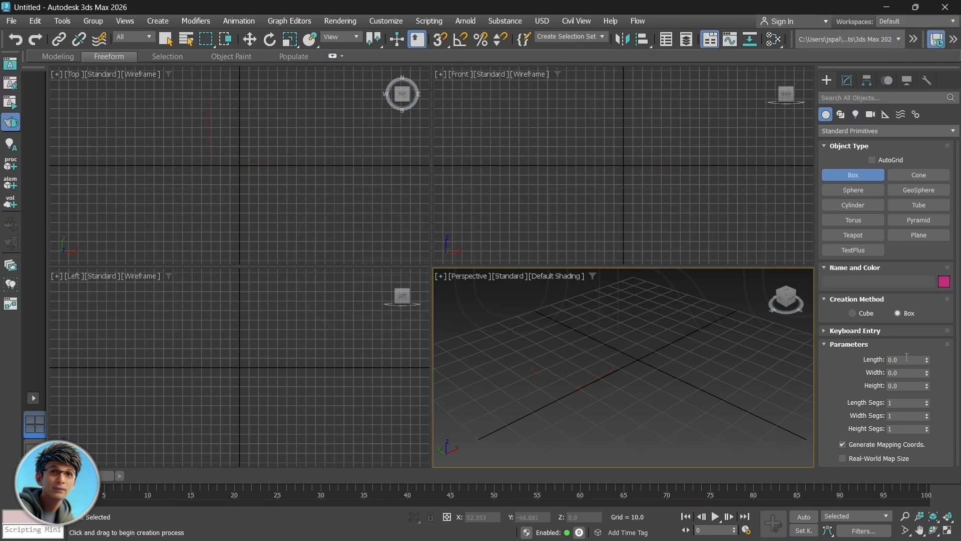
pyautogui.moveTo(648, 356); pyautogui.dragTo(583, 380)
pyautogui.click(608, 353)
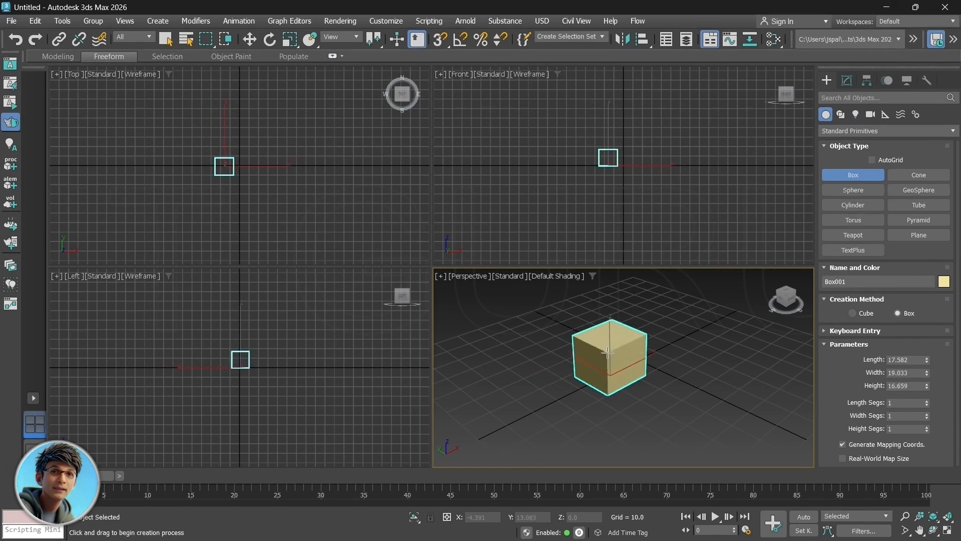
# Finish the box in the Perspective view and set its length, width and height to 1.0 unit each
pyautogui.click(607, 358)
pyautogui.click(912, 360)
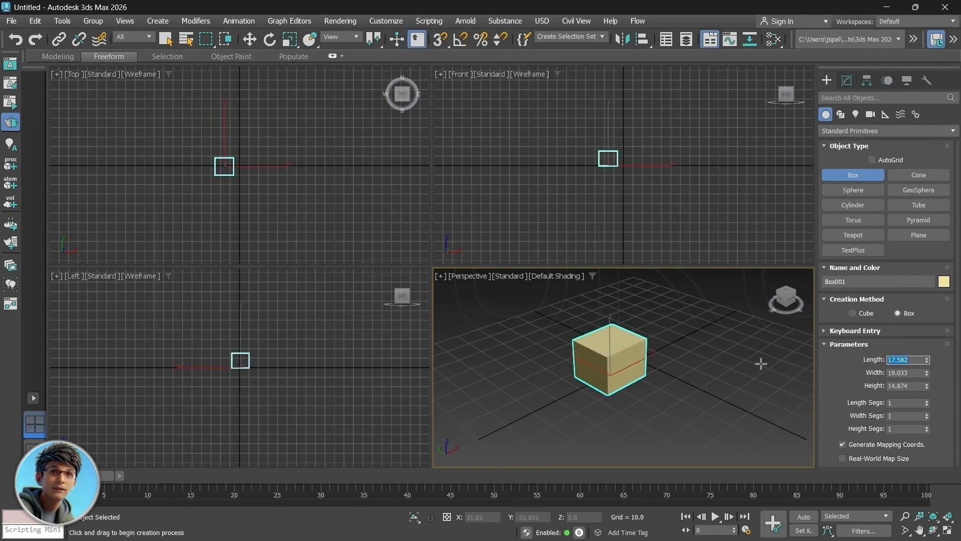
pyautogui.write('1')
pyautogui.press('Tab')
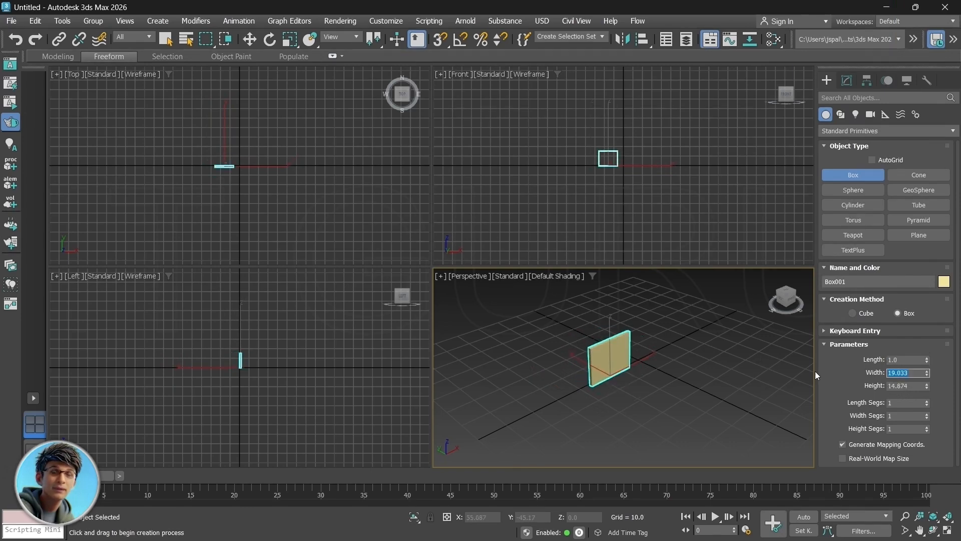
pyautogui.press('BackSpace')
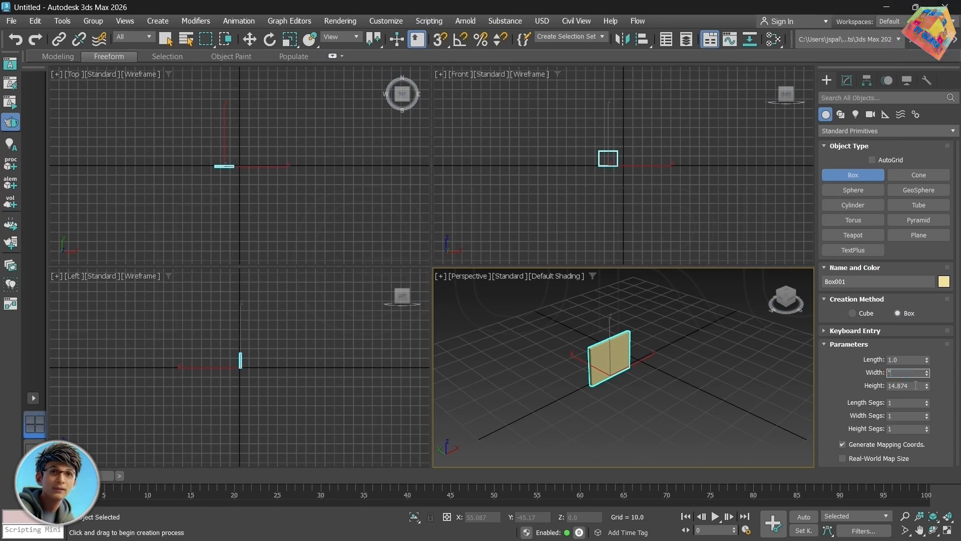
pyautogui.click(916, 388)
pyautogui.moveTo(912, 373); pyautogui.dragTo(765, 357)
pyautogui.write('1')
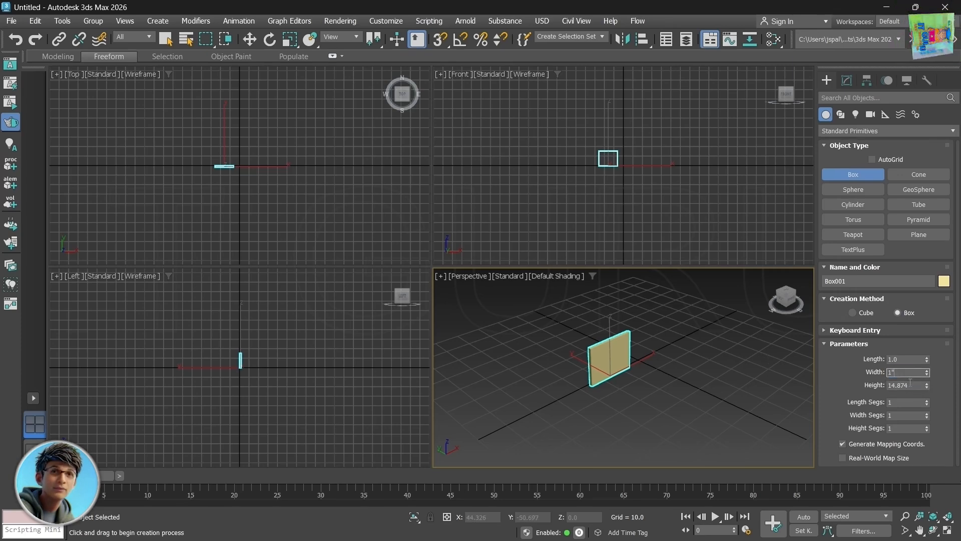
pyautogui.press('Tab')
pyautogui.write('1')
pyautogui.press('Return')
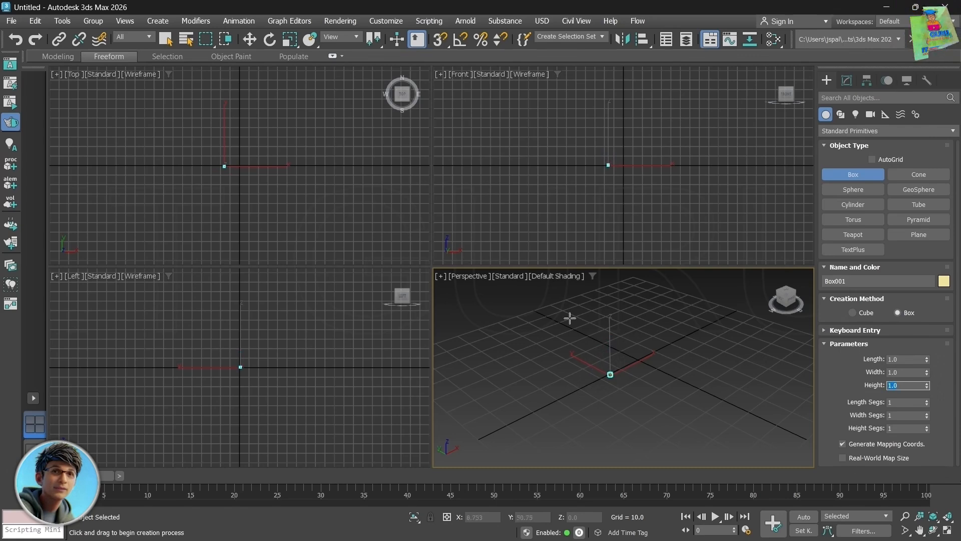
pyautogui.scroll(5, 753, 457)
pyautogui.moveTo(576, 313); pyautogui.dragTo(749, 374, button='middle')
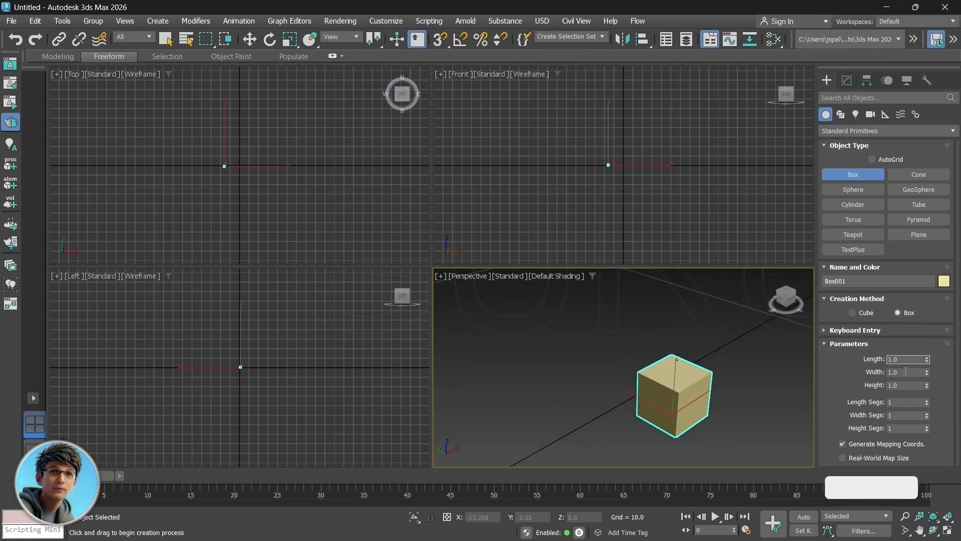
# Turn on Real-World Map Size for the box and turn off Generate Mapping Coords
pyautogui.click(843, 457)
pyautogui.click(842, 443)
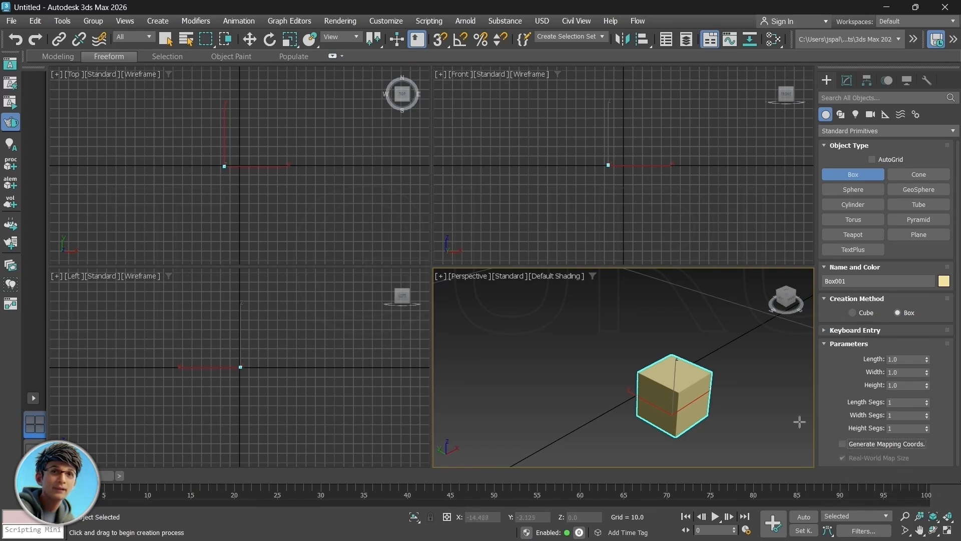
# Replace the small box with a new one in the Perspective view, about 29 units long, 35 wide and 21 high
pyautogui.click(597, 372)
pyautogui.scroll(-10, 597, 371)
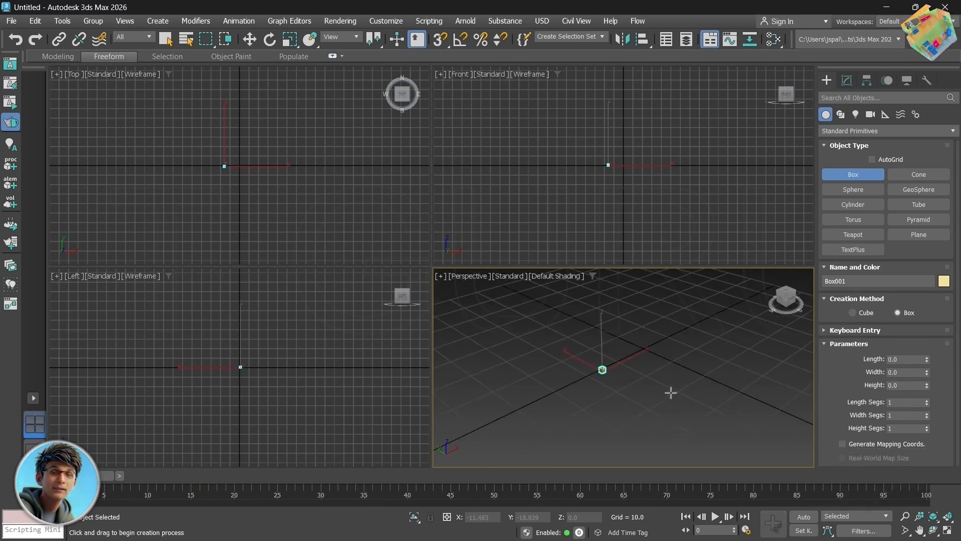
pyautogui.press('Delete')
pyautogui.scroll(-2, 690, 379)
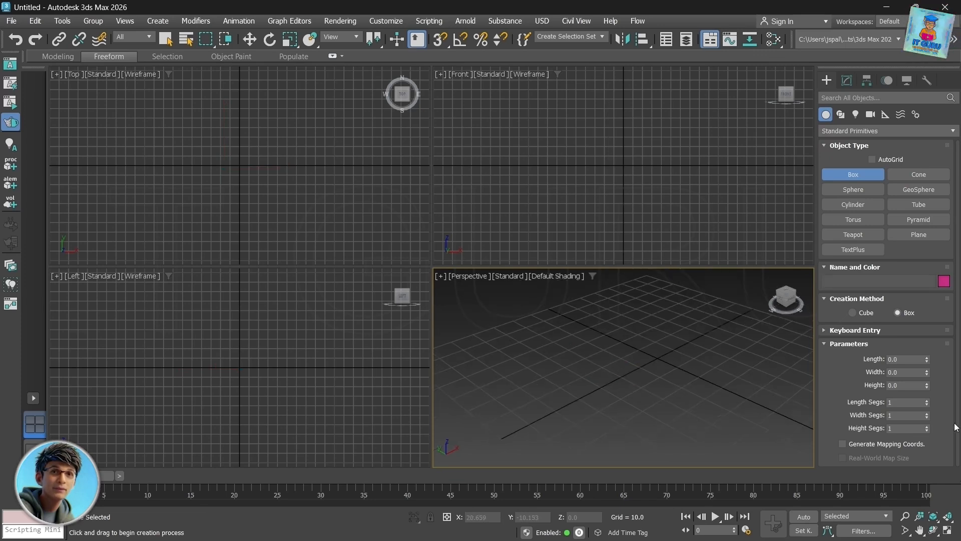
pyautogui.moveTo(636, 361); pyautogui.dragTo(625, 438)
pyautogui.click(608, 373)
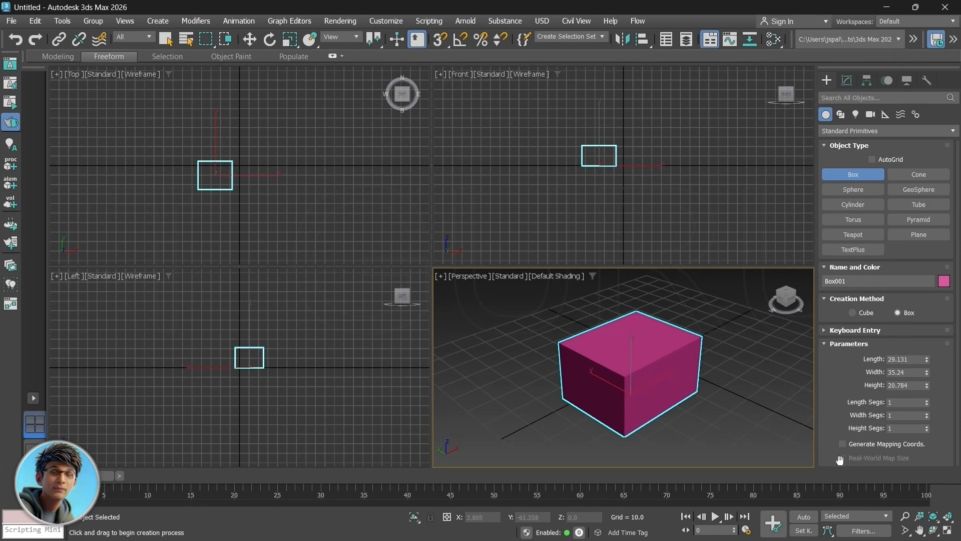
# Set the new box's length, width and height to 1.0 each
pyautogui.click(912, 359)
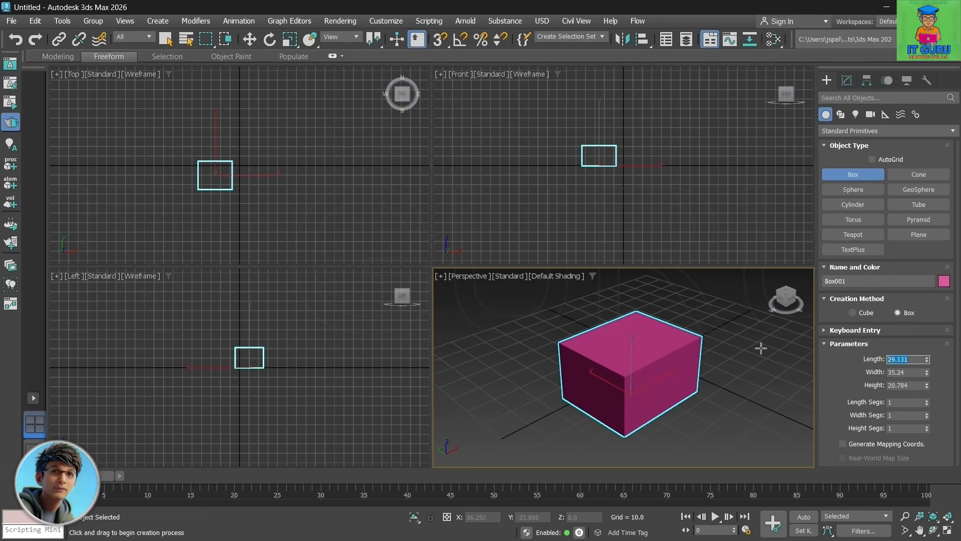
pyautogui.write('1')
pyautogui.press('Tab')
pyautogui.press('Tab')
pyautogui.write('1')
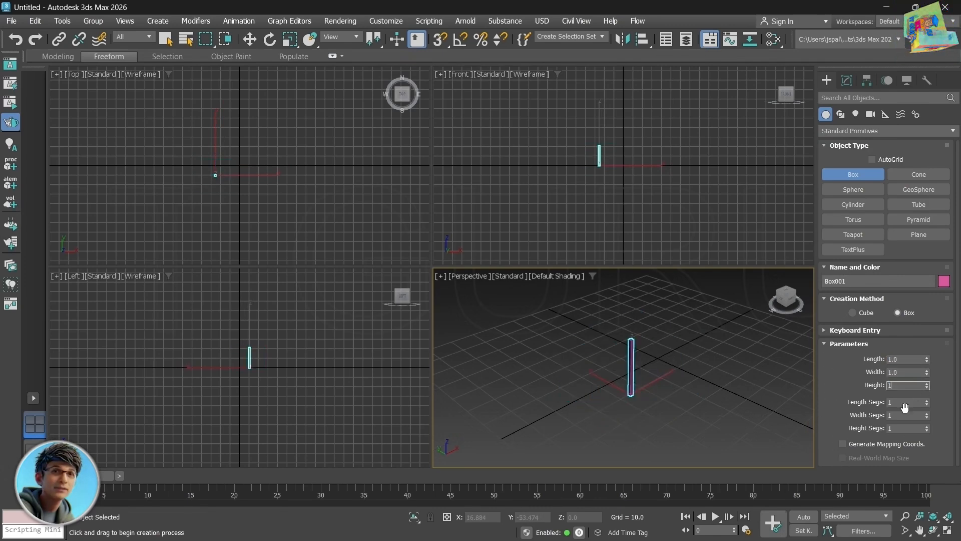
pyautogui.press('Tab')
# Turn on Generate Mapping Coords and Real-World Map Size for the small box
pyautogui.click(844, 444)
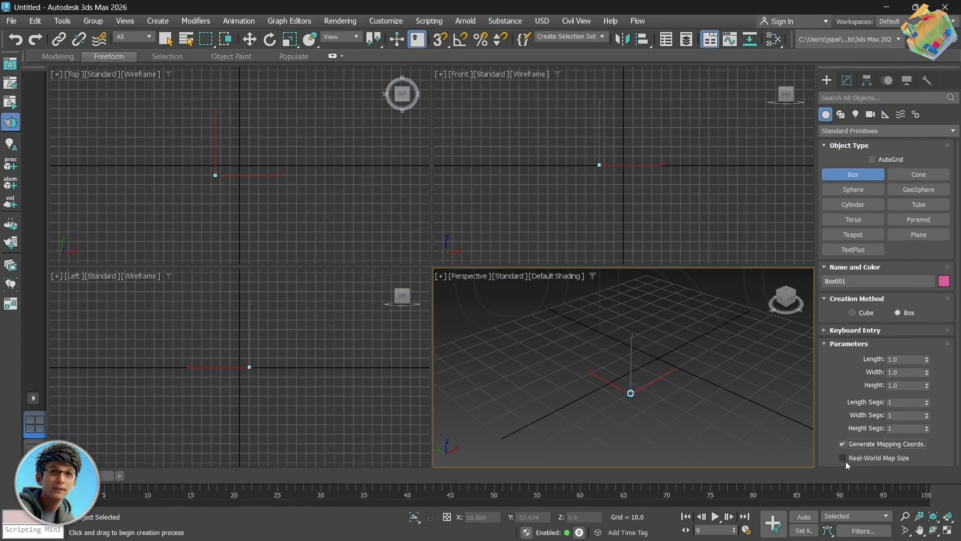
pyautogui.click(843, 457)
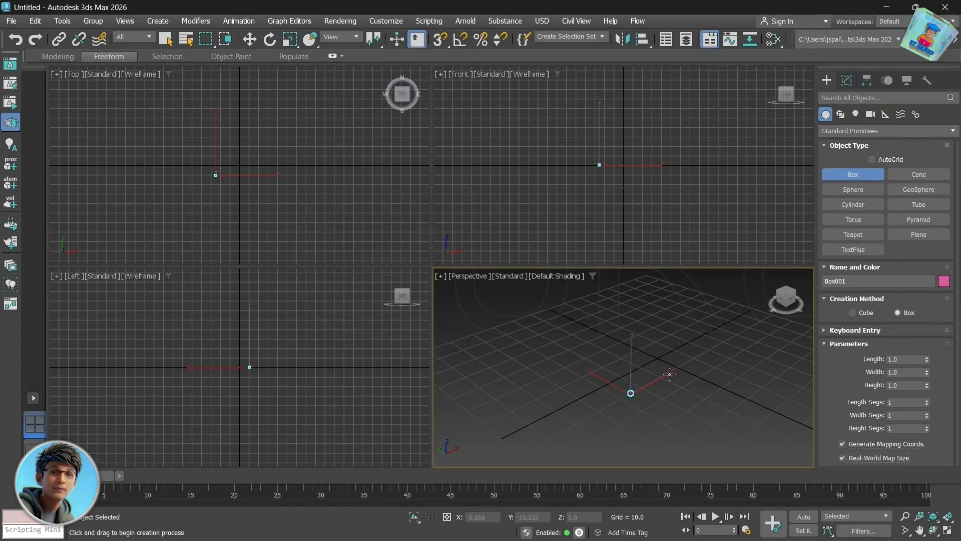
# Try a second box about 23.6 units long, 23.7 wide and 19.3 high, turn off Real-World Map Size, and undo the box
pyautogui.moveTo(697, 349); pyautogui.dragTo(711, 397)
pyautogui.click(713, 346)
pyautogui.click(843, 458)
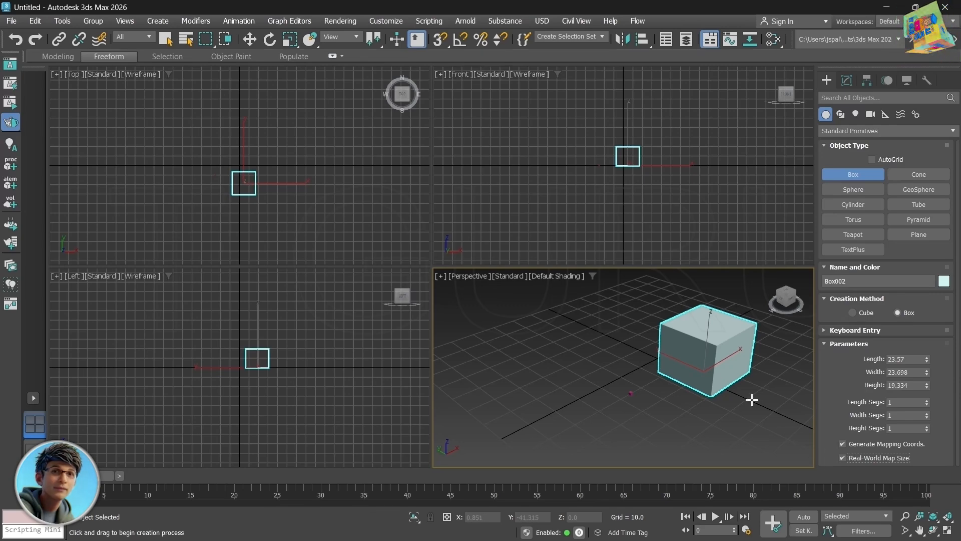
pyautogui.hotkey('ctrl', 'z')
pyautogui.moveTo(677, 367); pyautogui.dragTo(604, 414)
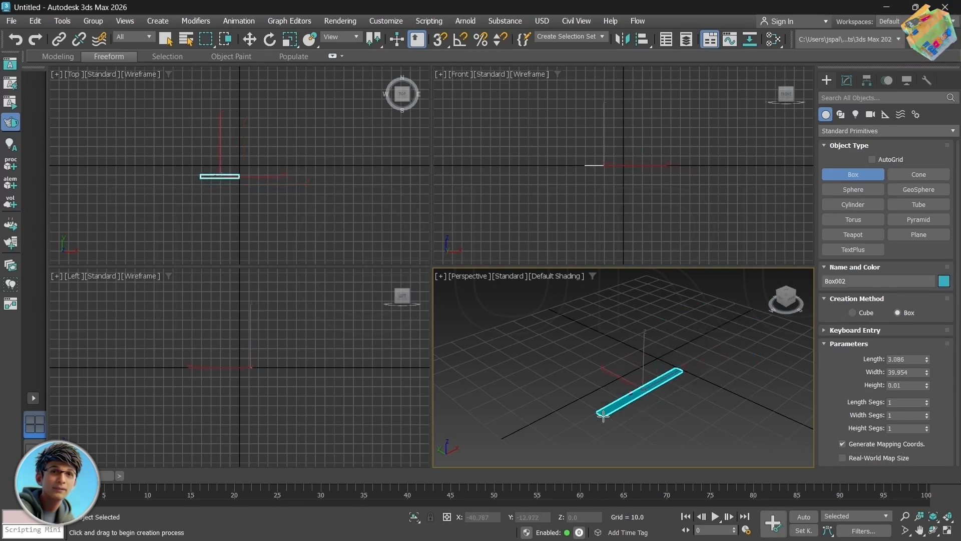
pyautogui.rightClick(603, 415)
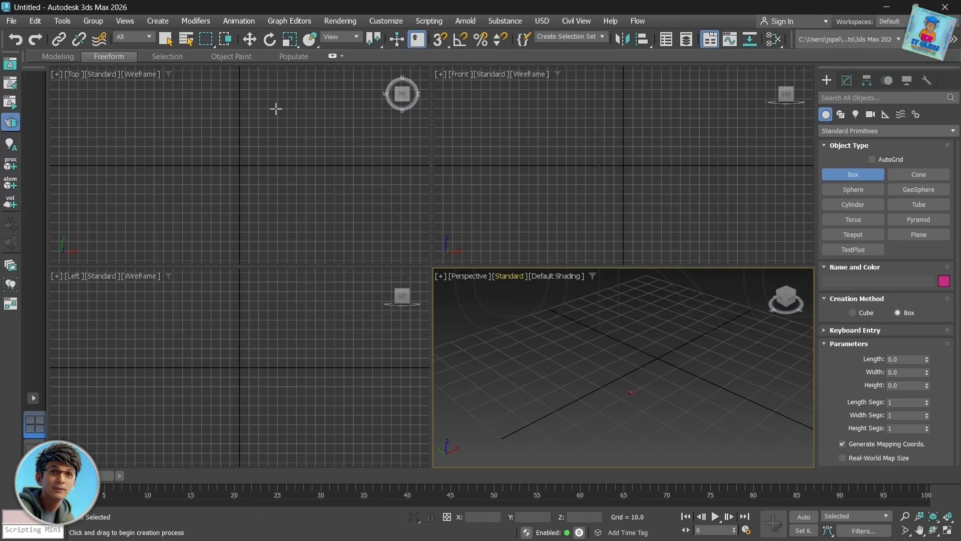
# Select the remaining small box in the Perspective view and delete it
pyautogui.click(249, 39)
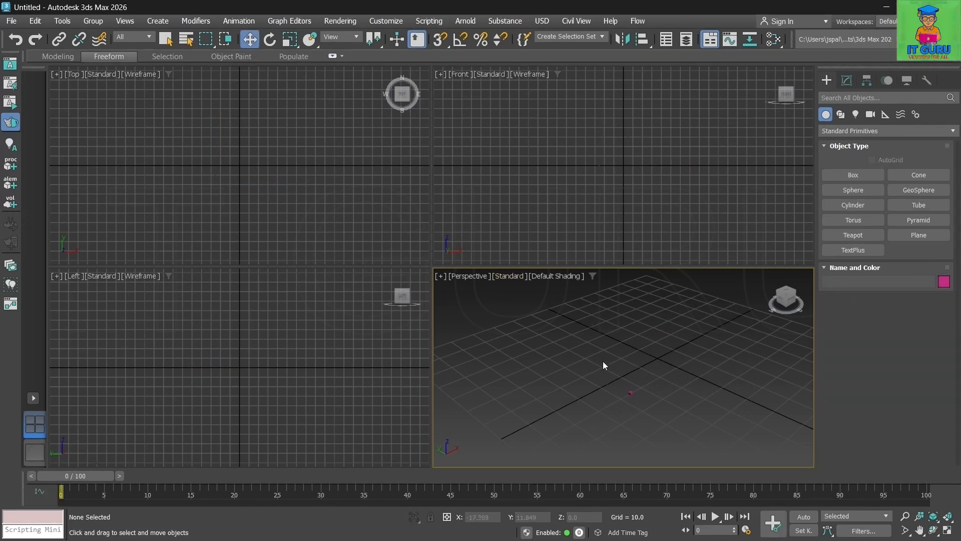
pyautogui.moveTo(686, 437); pyautogui.dragTo(686, 437)
pyautogui.press('Delete')
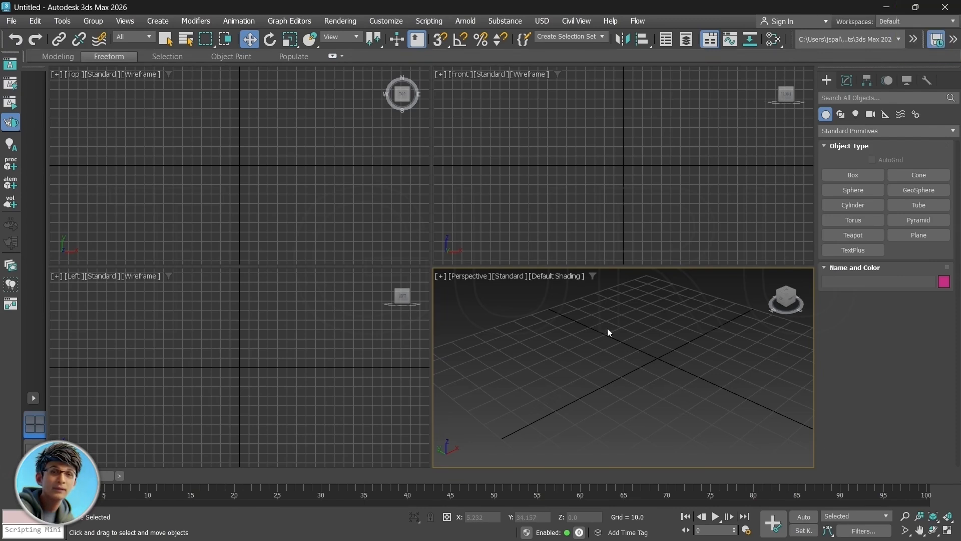
# Set the display units to US Standard Fractional Inches at 1/32, keep the system unit at 1.0 Inches, and apply the setup
pyautogui.click(386, 21)
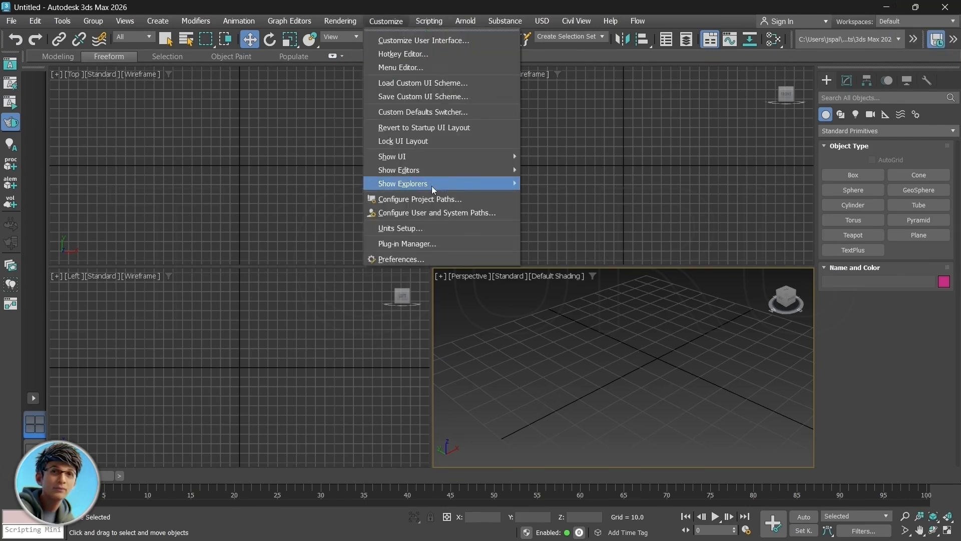
pyautogui.click(418, 231)
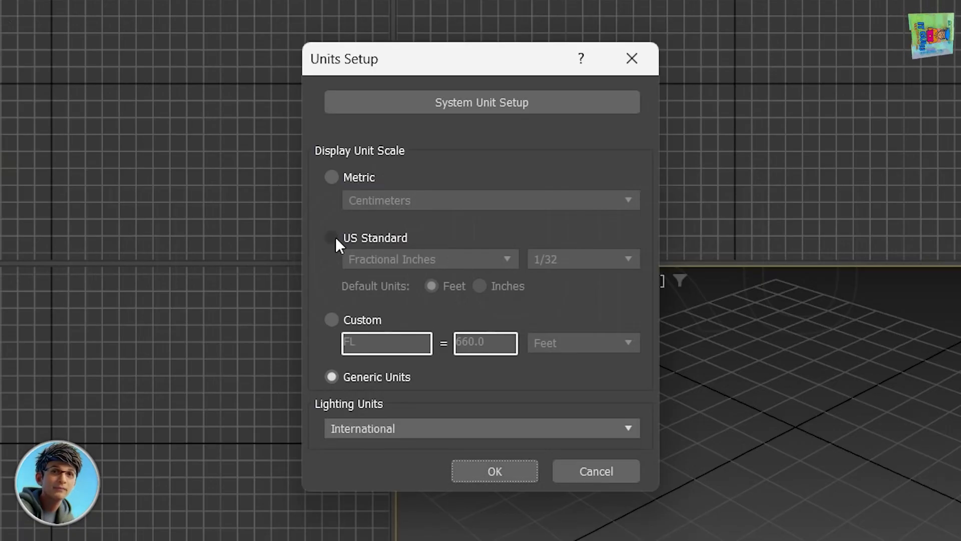
pyautogui.click(331, 238)
pyautogui.click(426, 259)
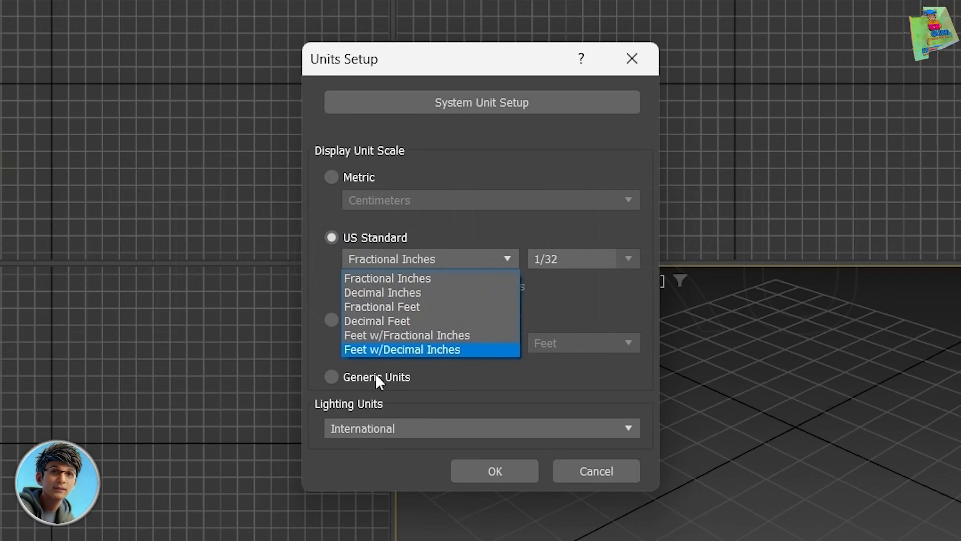
pyautogui.click(429, 278)
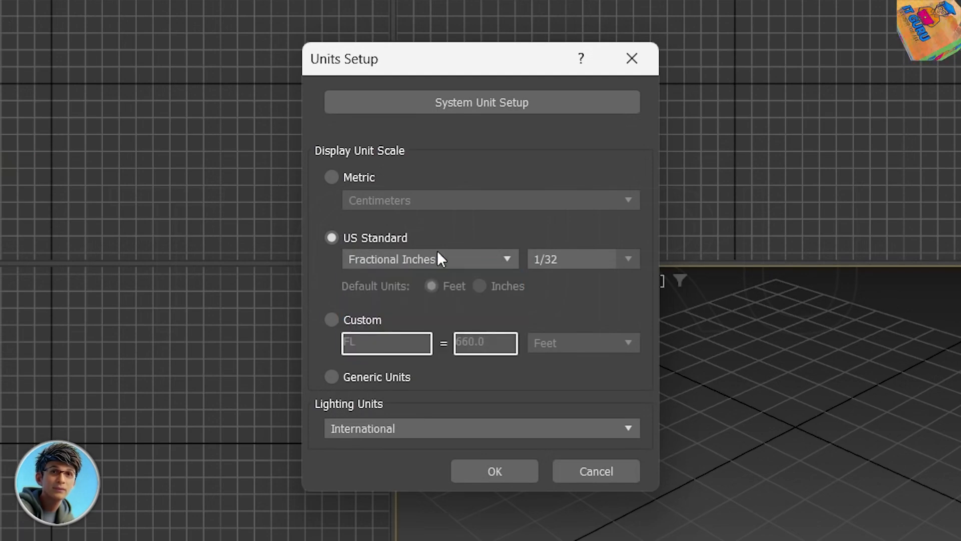
pyautogui.click(451, 101)
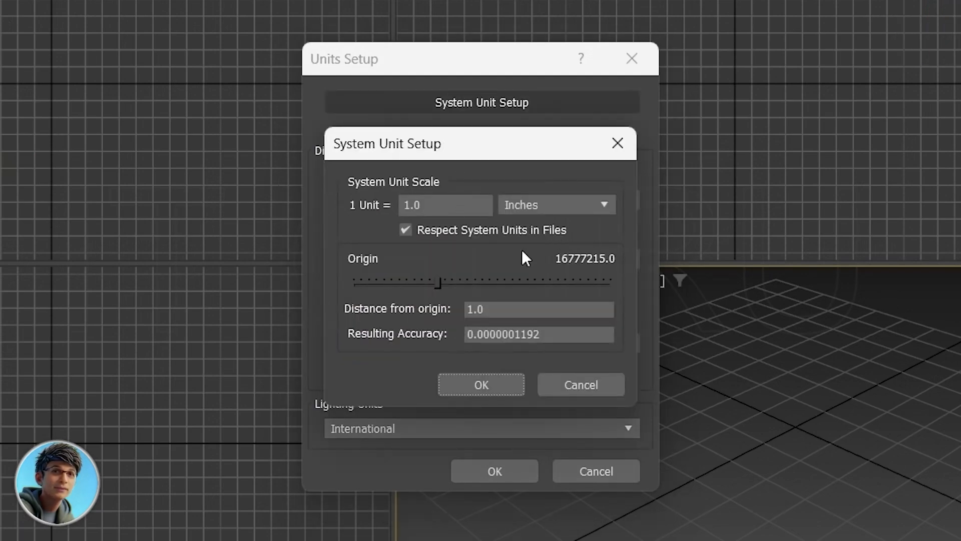
pyautogui.click(482, 386)
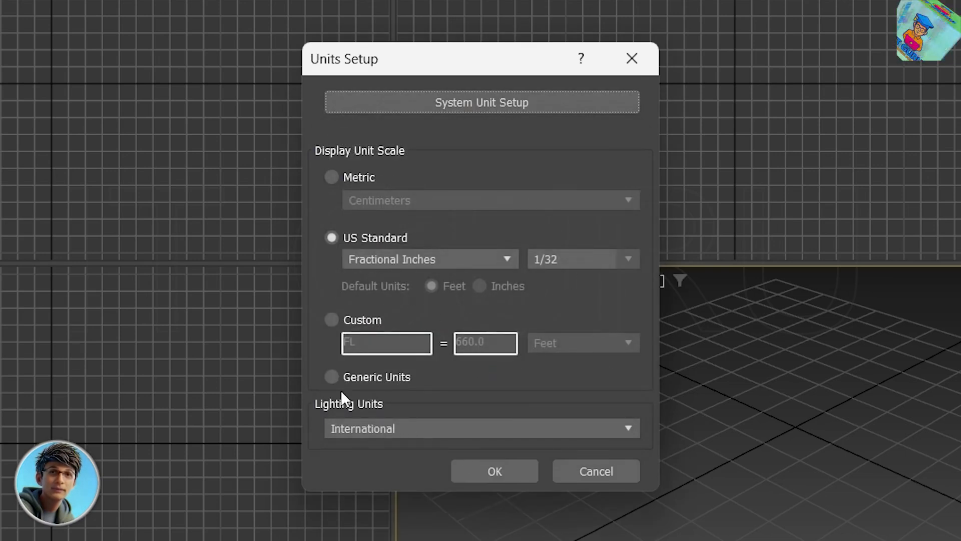
pyautogui.click(490, 383)
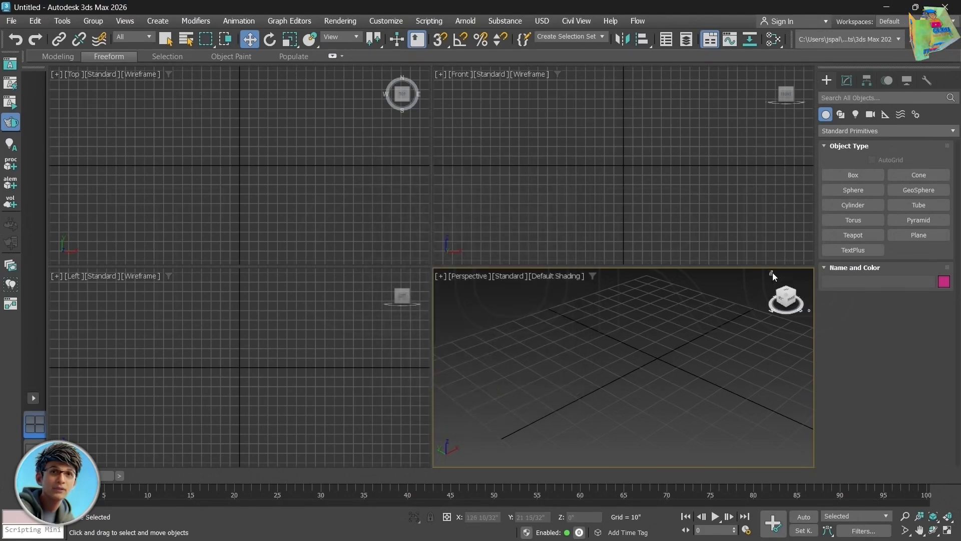
# Create a standard primitive box in the Perspective view, about 28 24/32 inches long, 27 15/32 inches wide and 23 11/32 inches high
pyautogui.click(772, 272)
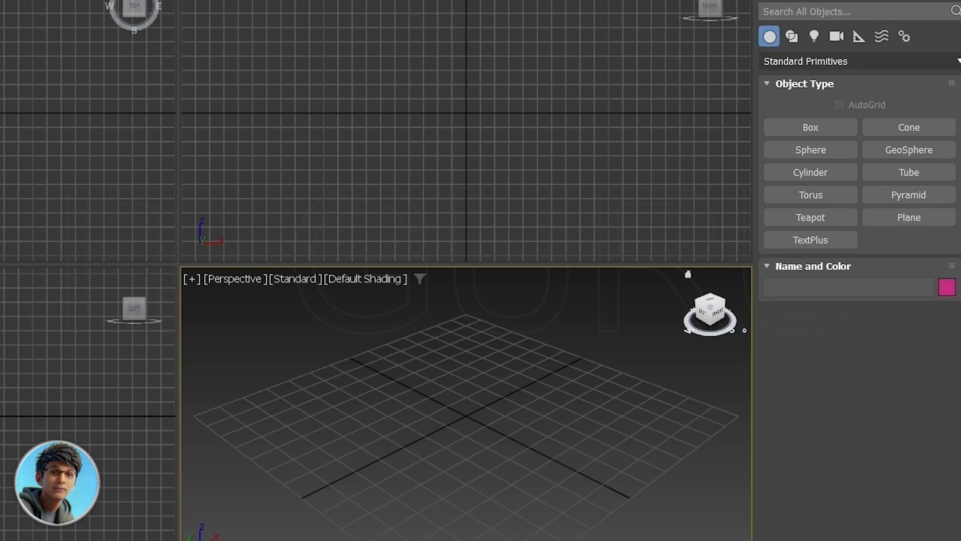
pyautogui.click(835, 61)
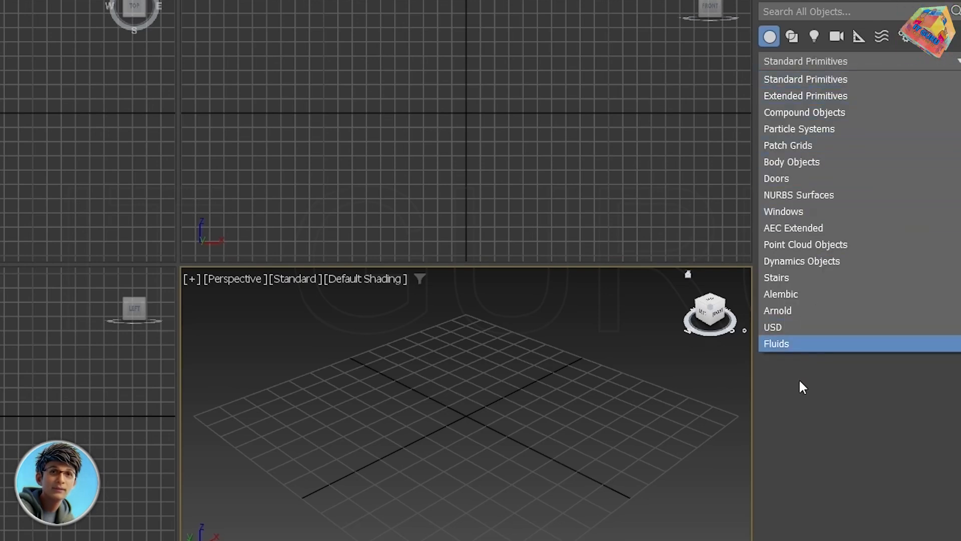
pyautogui.click(793, 59)
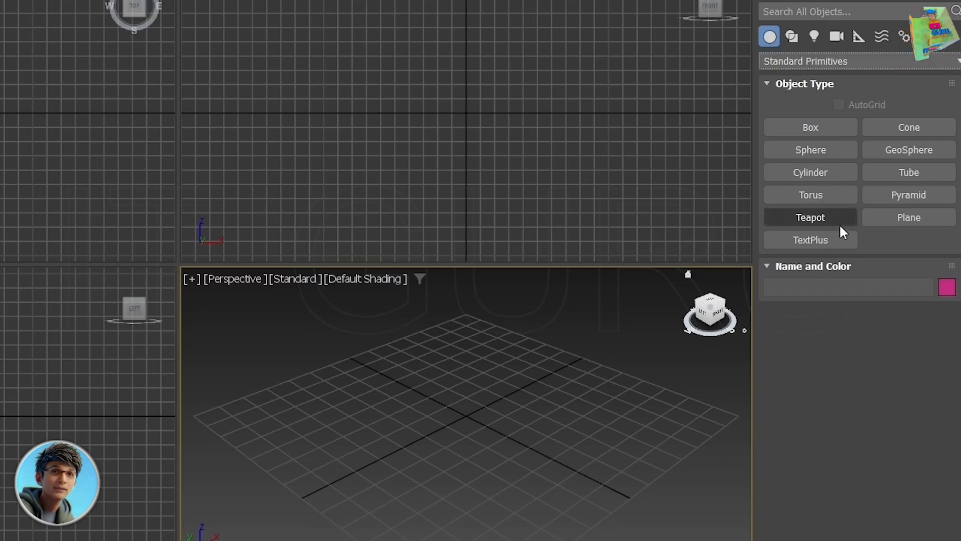
pyautogui.click(818, 127)
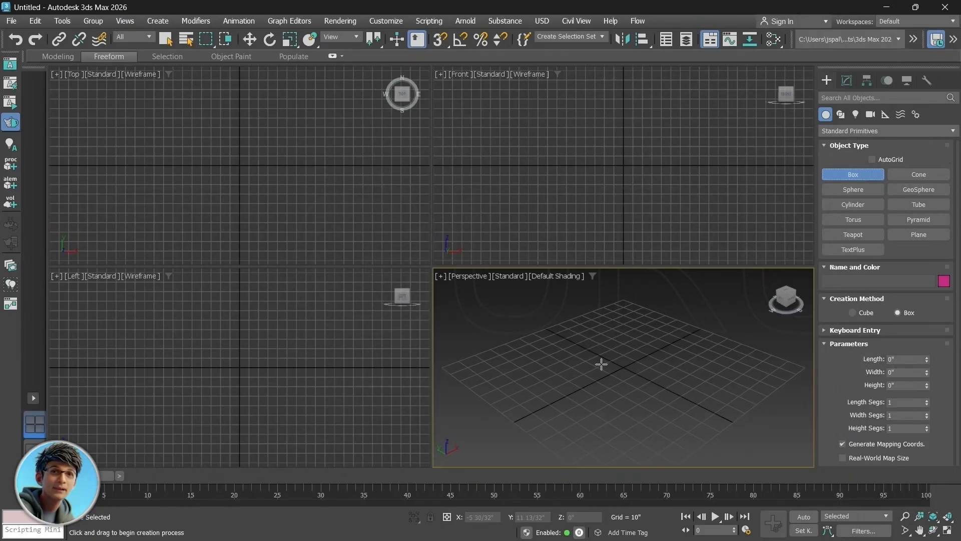
pyautogui.moveTo(589, 361); pyautogui.dragTo(584, 403)
pyautogui.click(584, 361)
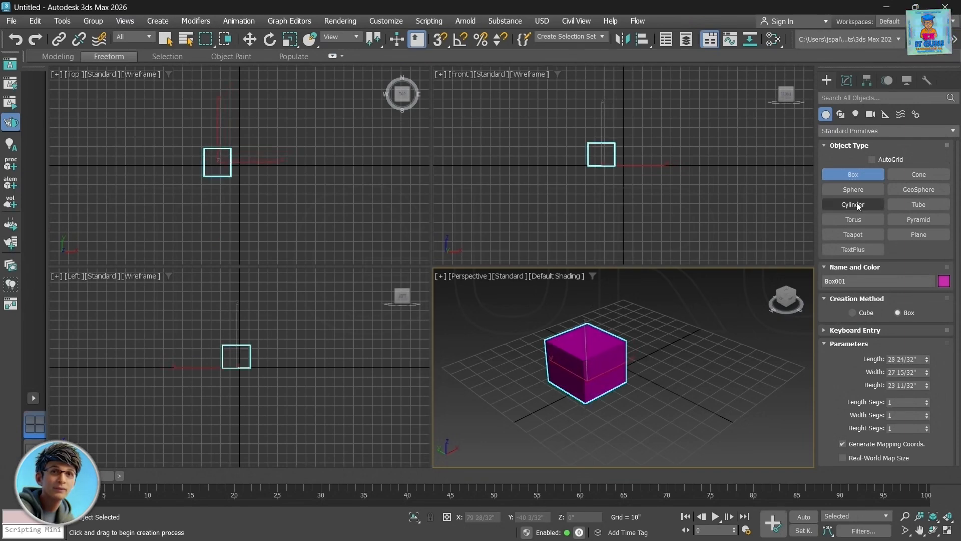
# Create a sphere with a radius of about 25 inches beside the box in the Perspective view
pyautogui.click(854, 190)
pyautogui.moveTo(684, 356); pyautogui.dragTo(702, 381)
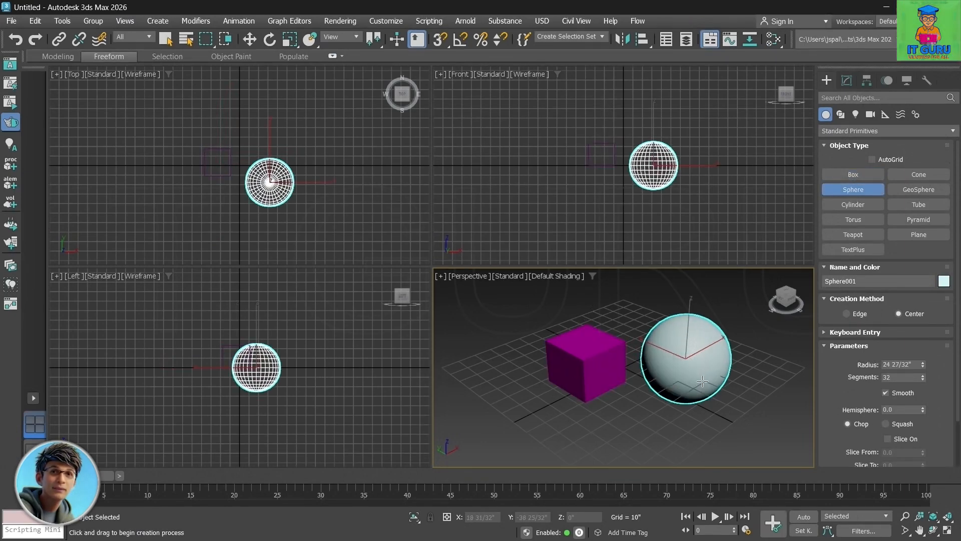
# Create two pointed cones in the Perspective view: about 18 inches base radius by 28 inches high, and about 14 by 18 inches
pyautogui.click(917, 175)
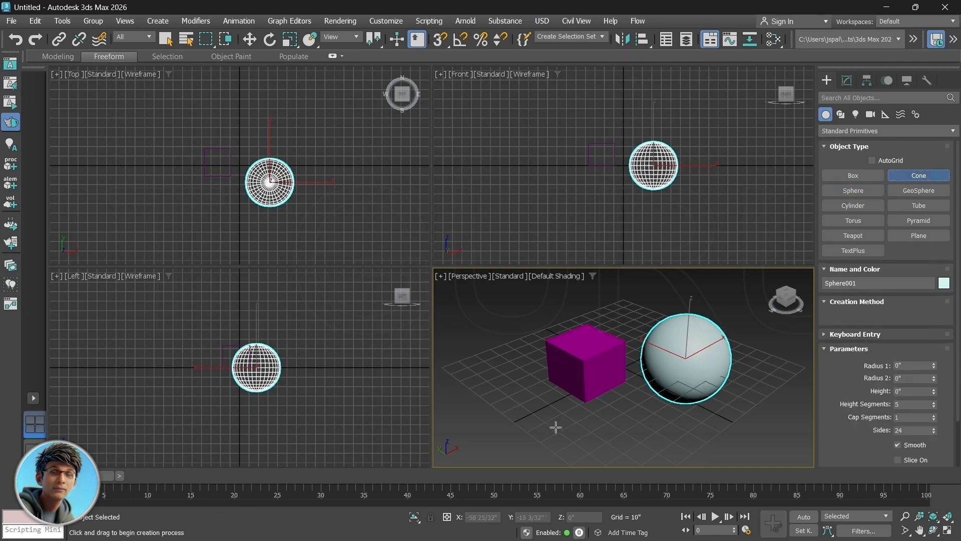
pyautogui.moveTo(504, 374); pyautogui.dragTo(499, 391)
pyautogui.click(498, 336)
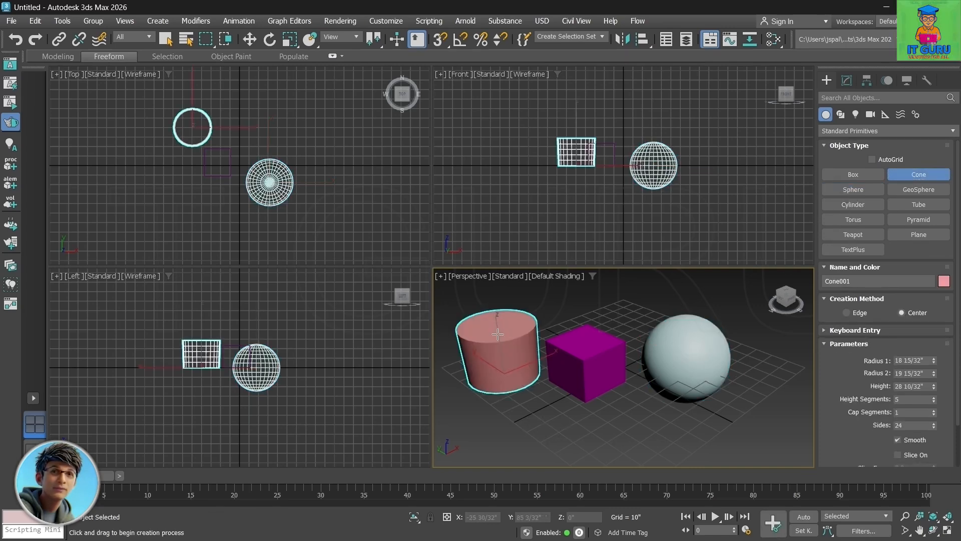
pyautogui.click(678, 436)
pyautogui.moveTo(621, 425); pyautogui.dragTo(632, 443)
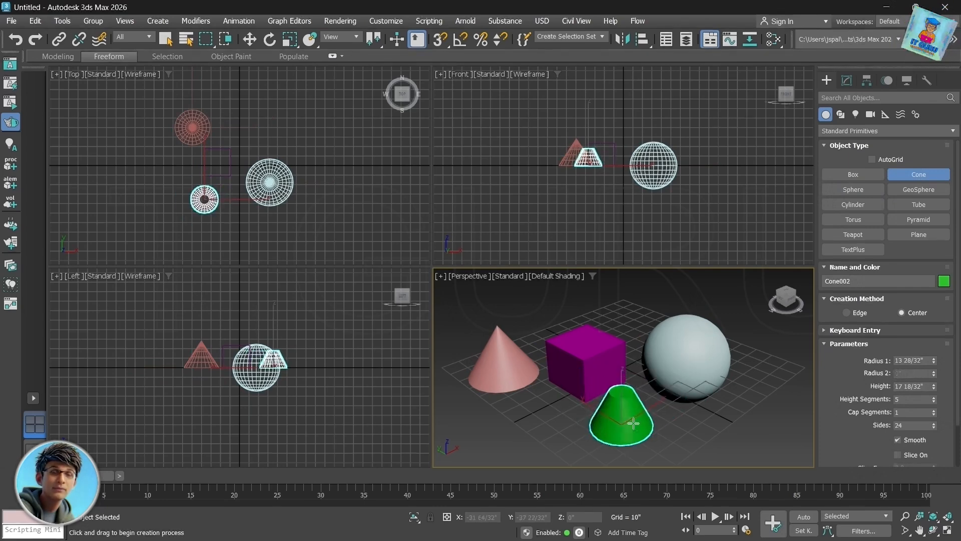
pyautogui.click(591, 475)
# Select the box, the sphere and both cones together and delete them from the scene
pyautogui.press('w')
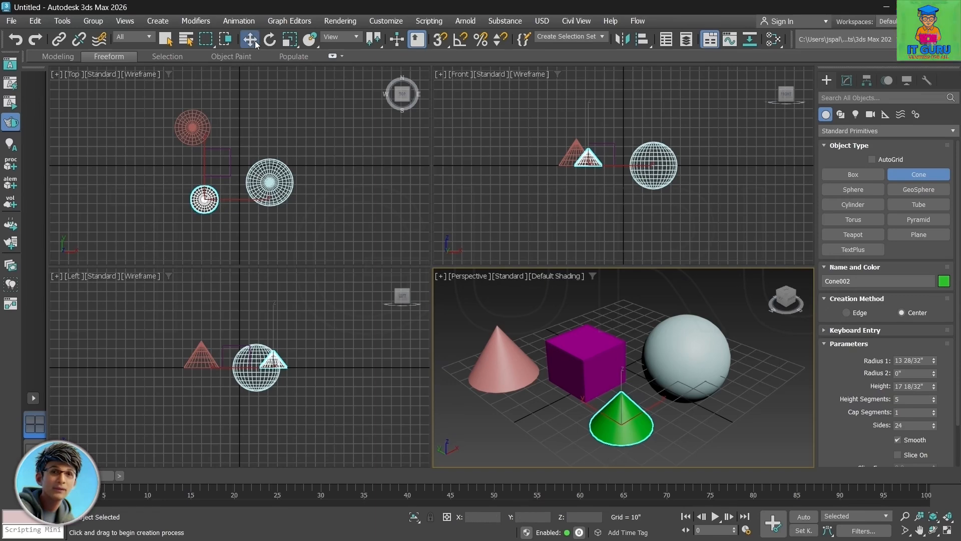
pyautogui.moveTo(509, 419); pyautogui.dragTo(479, 455)
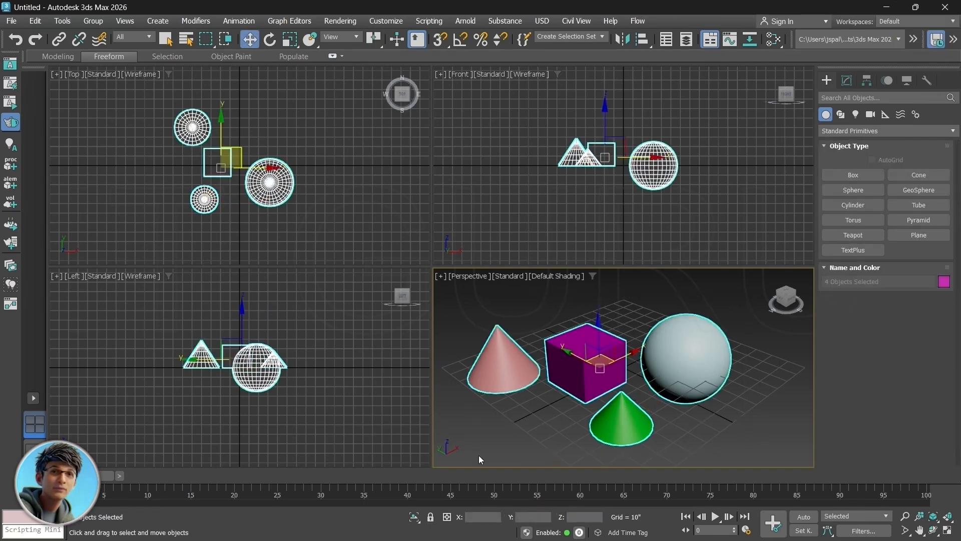
pyautogui.press('Delete')
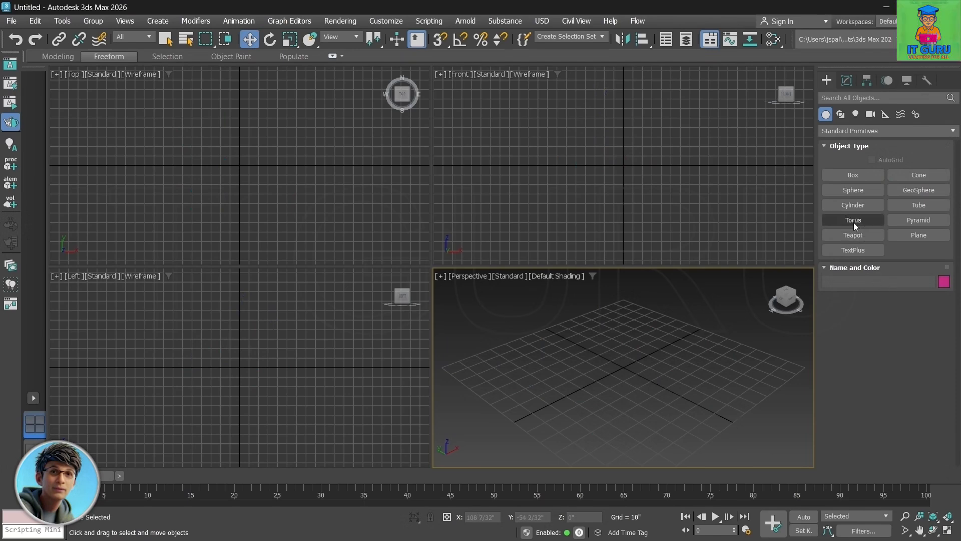
# Create a sphere of about 22 inches radius at the grid center and a box about 33 x 22 x 18 inches beside it
pyautogui.click(854, 191)
pyautogui.moveTo(622, 365); pyautogui.dragTo(724, 358)
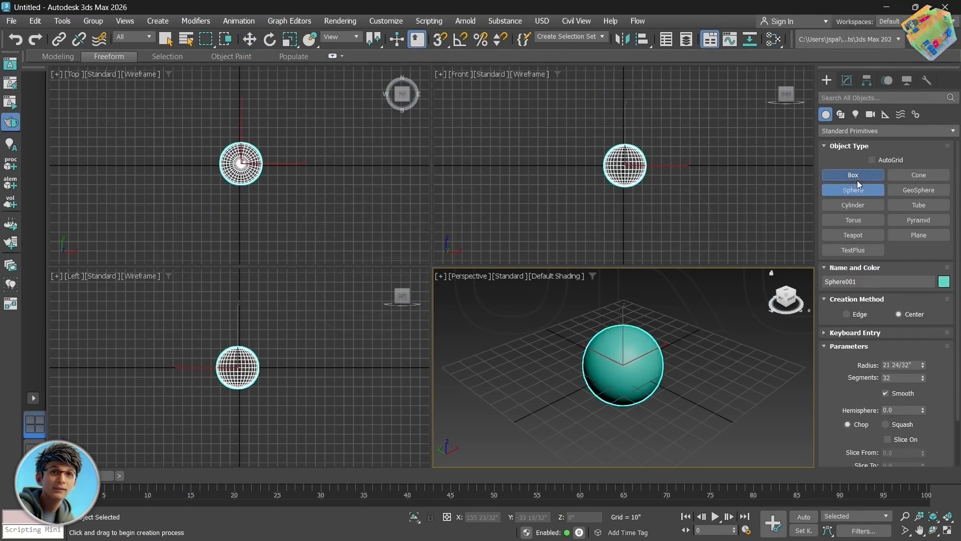
pyautogui.click(857, 177)
pyautogui.moveTo(494, 368); pyautogui.dragTo(490, 409)
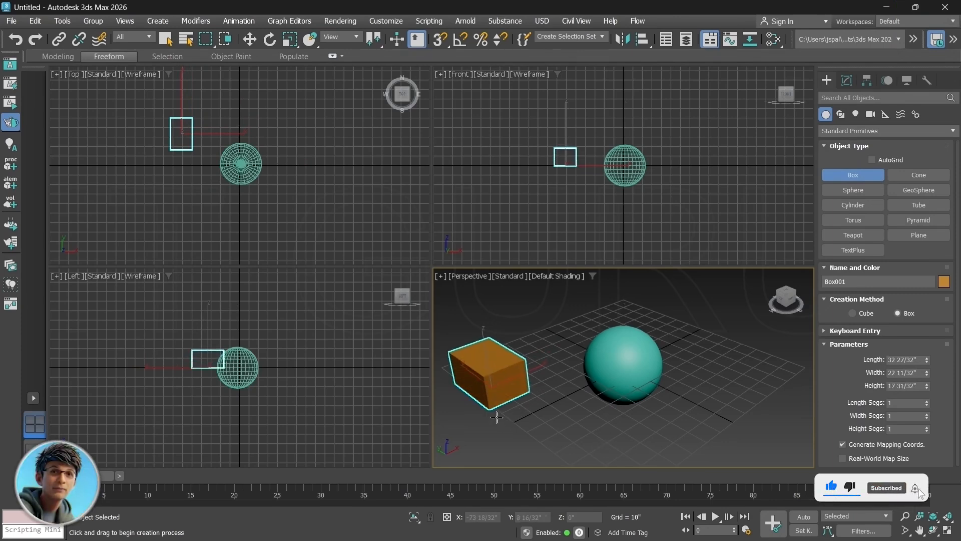
# Create a pointed cone on the sphere's other side, with about 18 inches base radius and 23 inches height
pyautogui.click(920, 175)
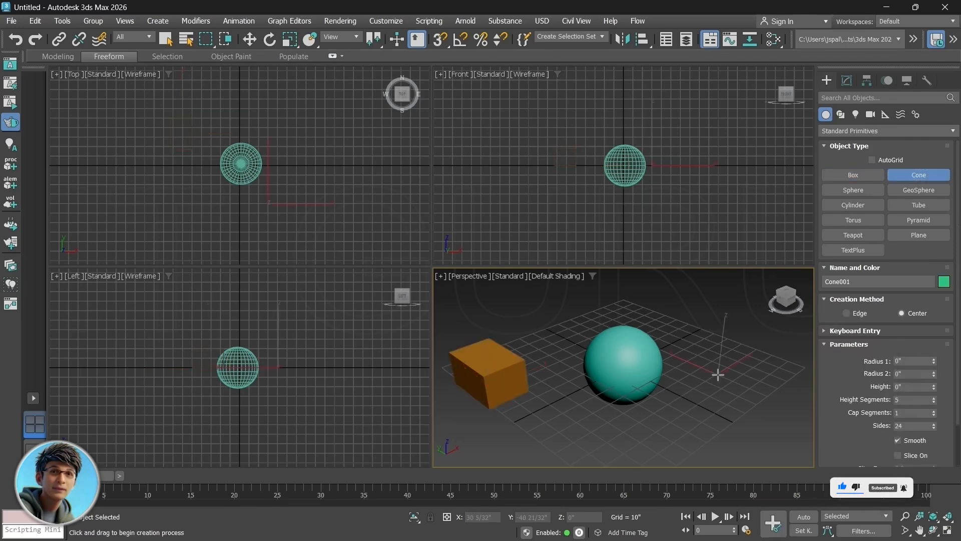
pyautogui.moveTo(719, 375); pyautogui.dragTo(731, 393)
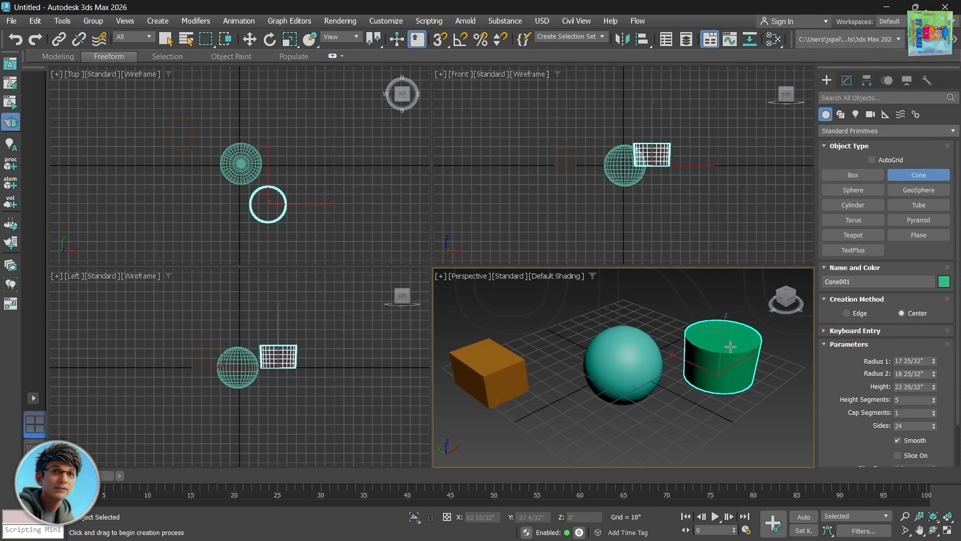
pyautogui.click(731, 346)
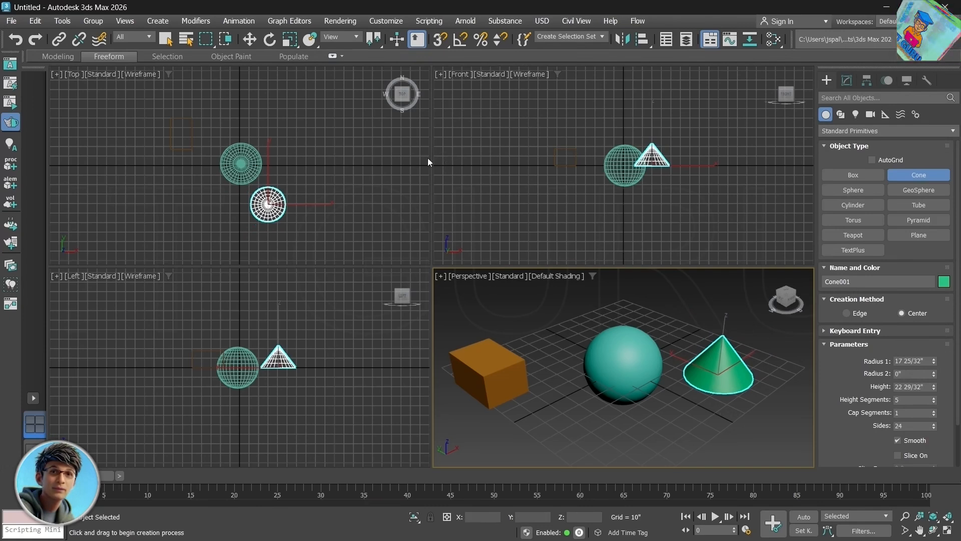
# Select the box and examine its length, width and height in its modifiable parameters
pyautogui.click(250, 39)
pyautogui.click(487, 367)
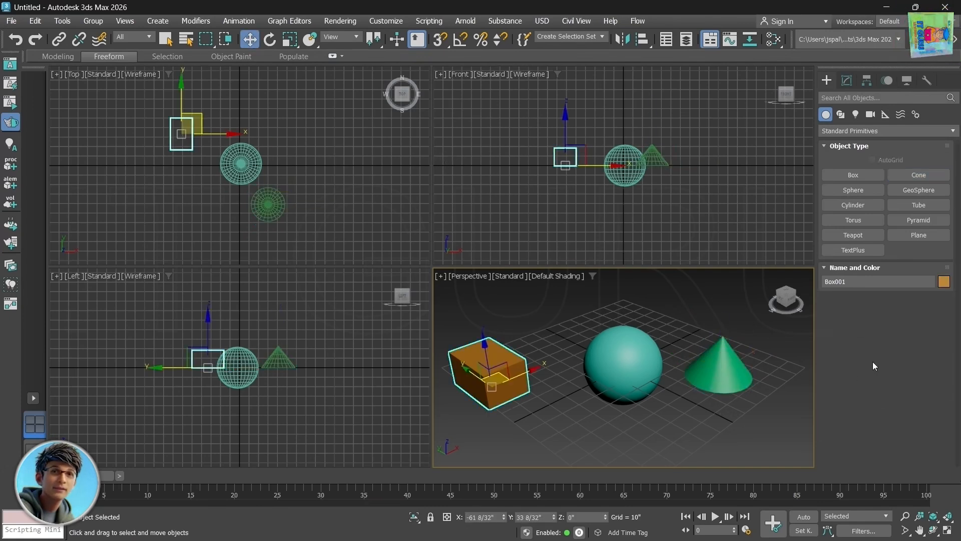
pyautogui.click(847, 80)
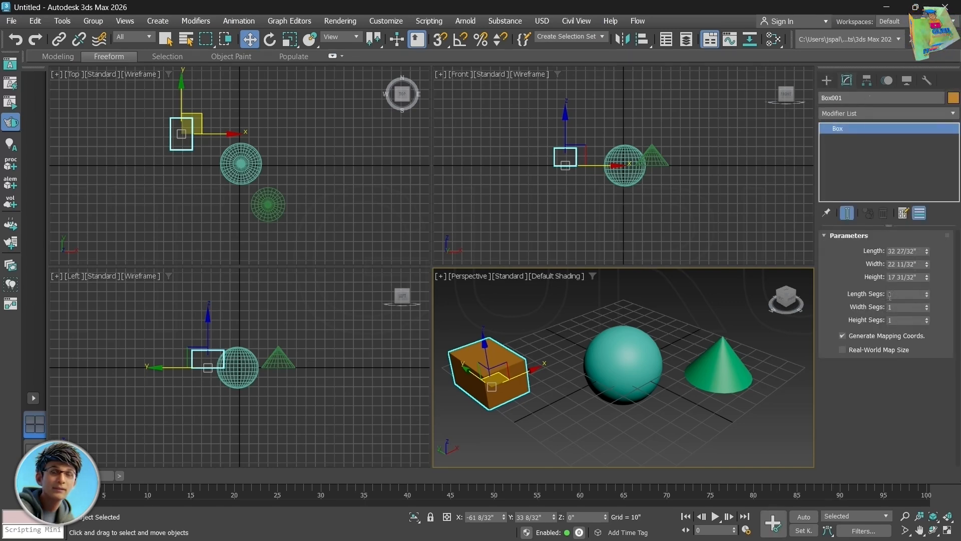
pyautogui.doubleClick(920, 251)
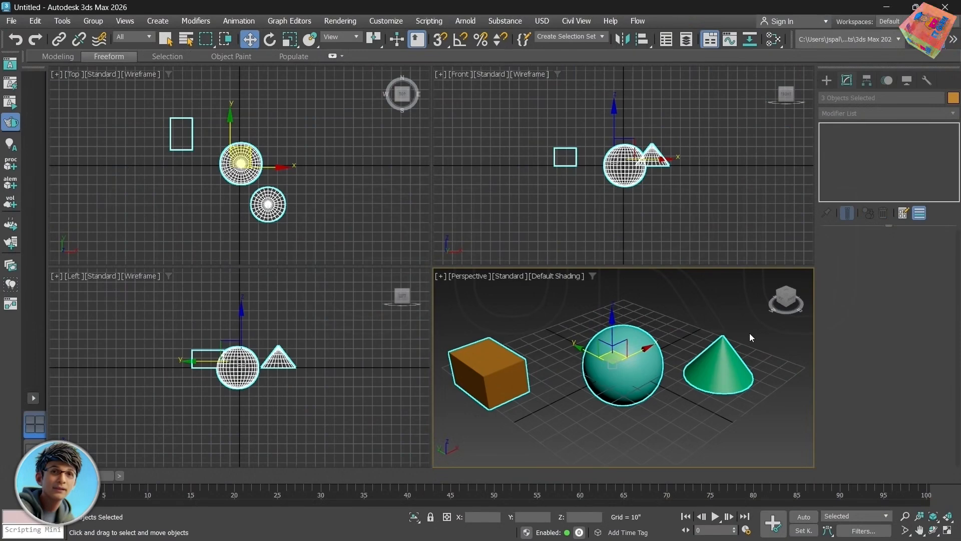
# Select the box, sphere and cone and delete them
pyautogui.press('Delete')
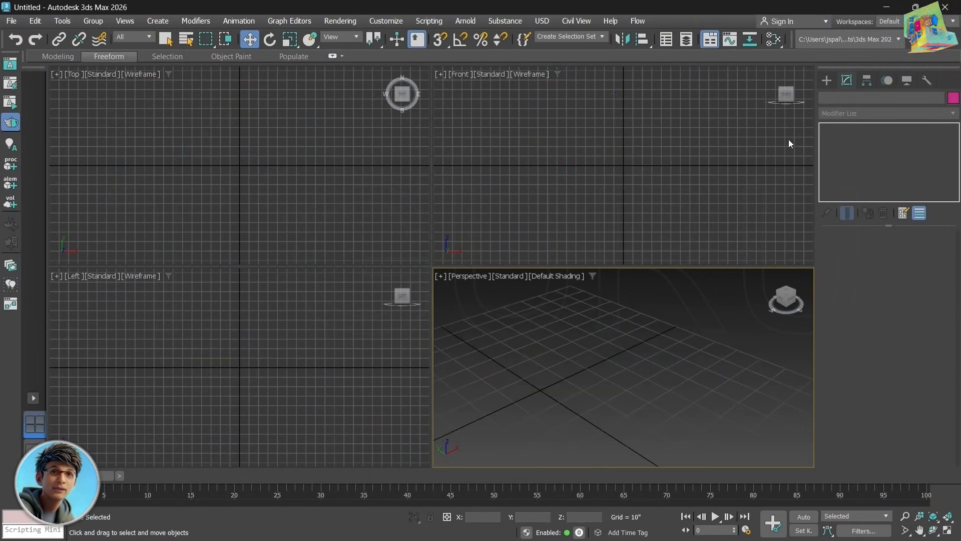
# Create a standard box at the origin through keyboard entry, with length, width and height each set to 1 inch
pyautogui.click(826, 80)
pyautogui.click(850, 178)
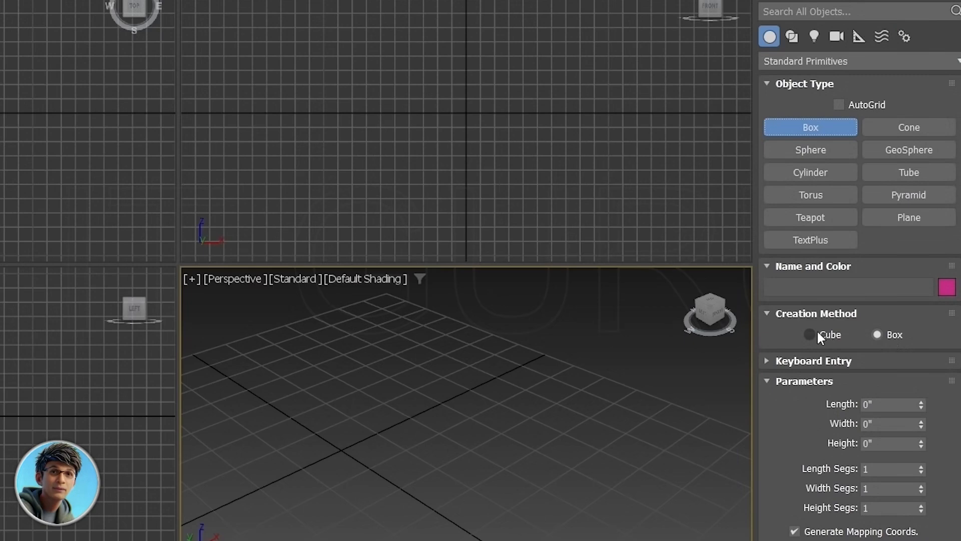
pyautogui.click(764, 359)
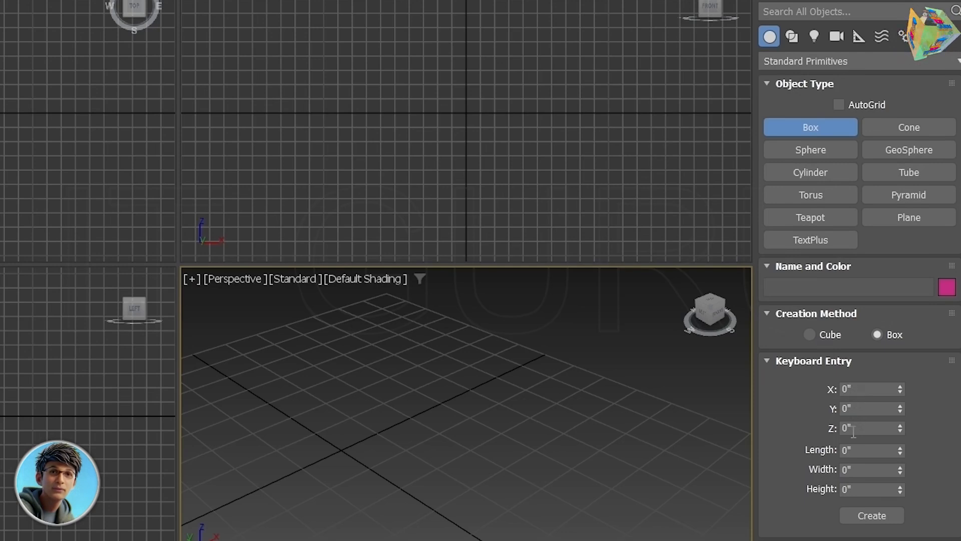
pyautogui.doubleClick(862, 450)
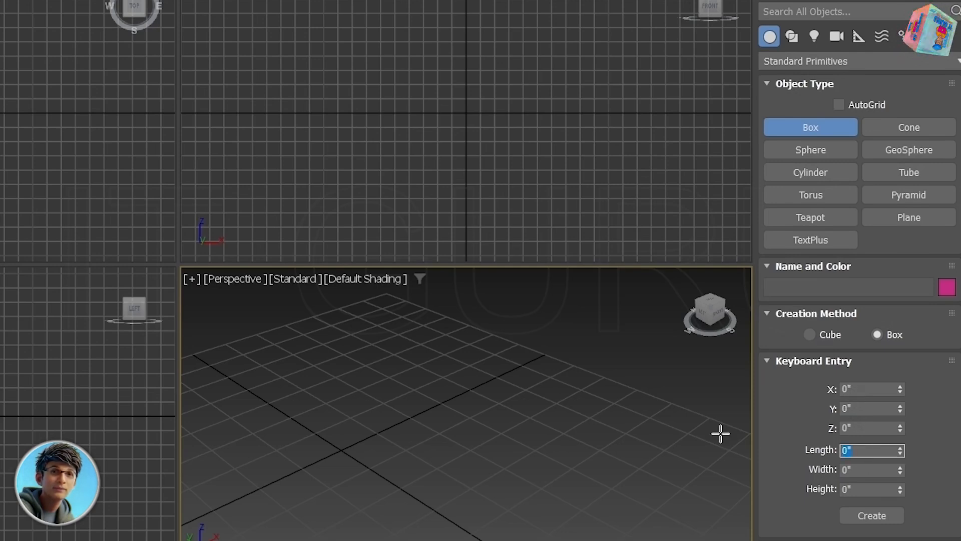
pyautogui.write('1')
pyautogui.doubleClick(869, 473)
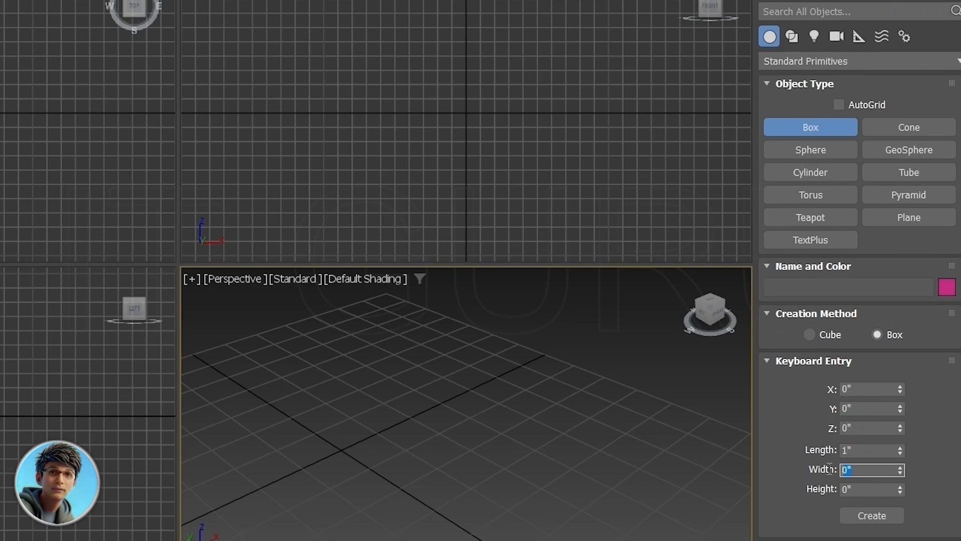
pyautogui.write('1')
pyautogui.doubleClick(868, 488)
pyautogui.write('1')
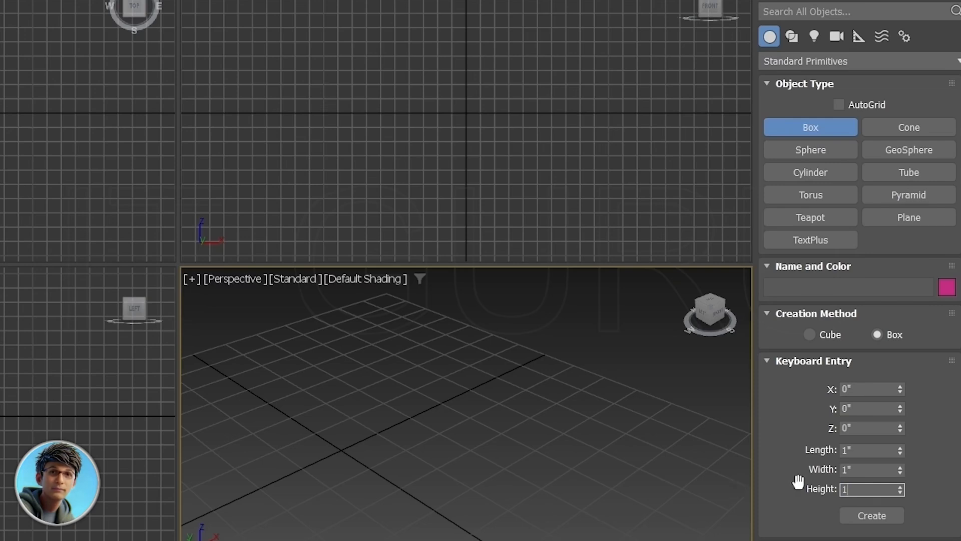
pyautogui.press('Tab')
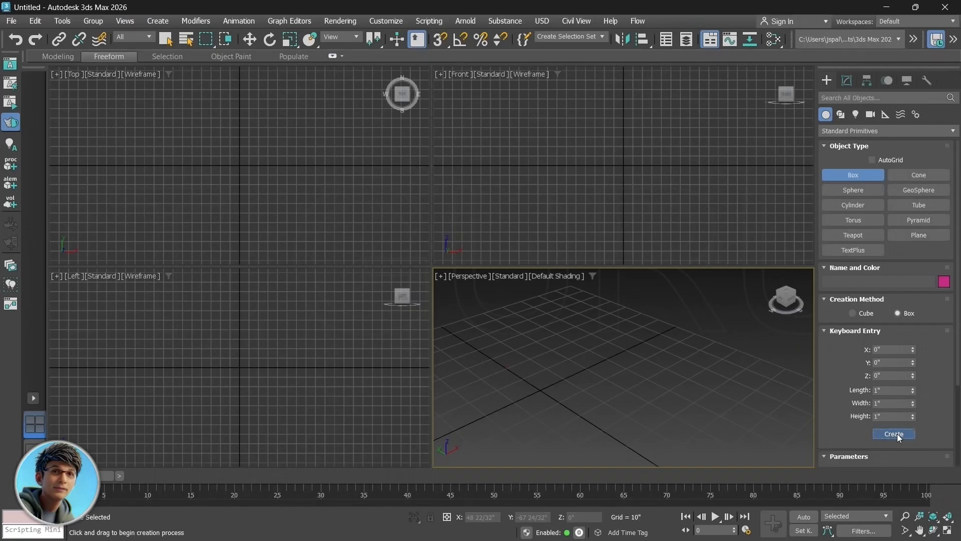
pyautogui.click(872, 515)
# Examine the newly created box up close in the Perspective view and check its length, width and height parameters
pyautogui.scroll(3, 509, 408)
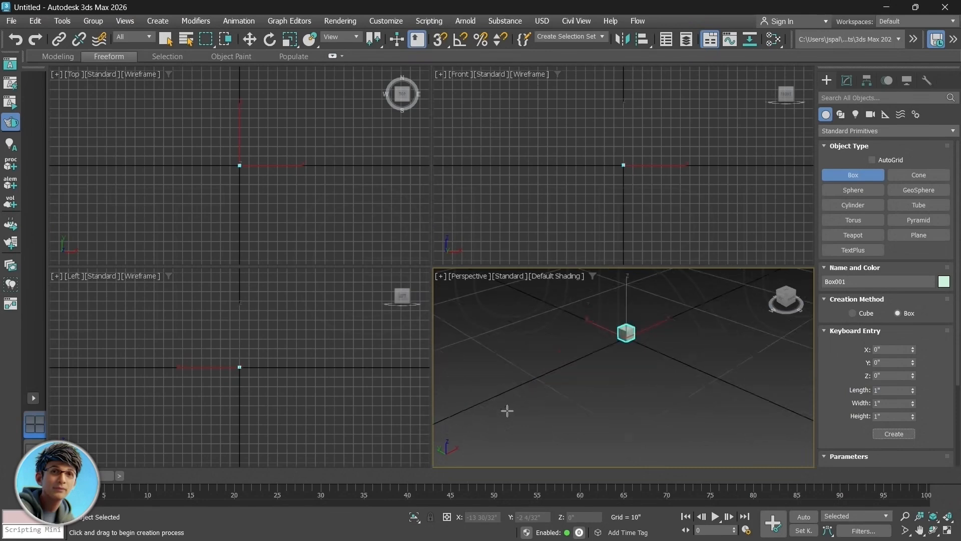
pyautogui.scroll(1, 696, 356)
pyautogui.moveTo(695, 356); pyautogui.dragTo(568, 454, button='middle')
pyautogui.scroll(2, 572, 418)
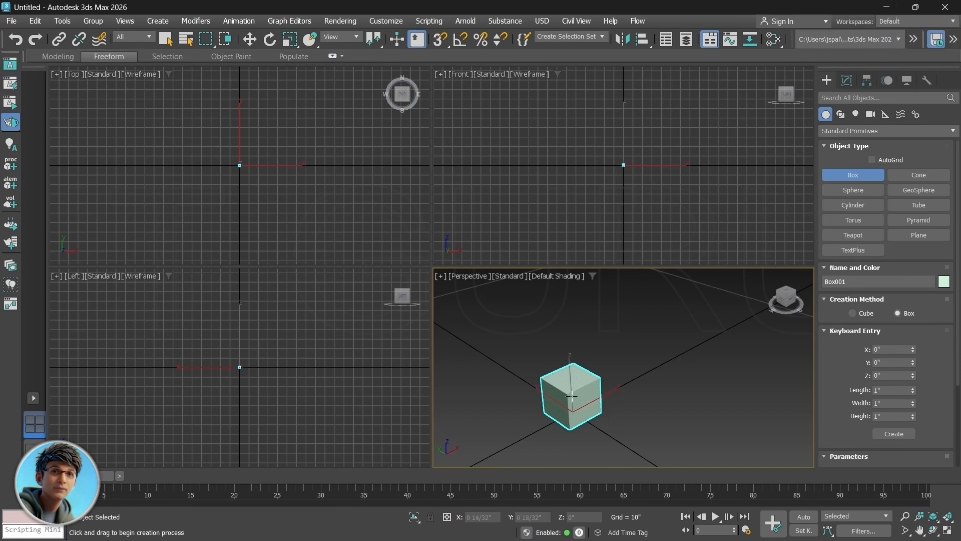
pyautogui.moveTo(629, 397); pyautogui.dragTo(649, 357, button='middle')
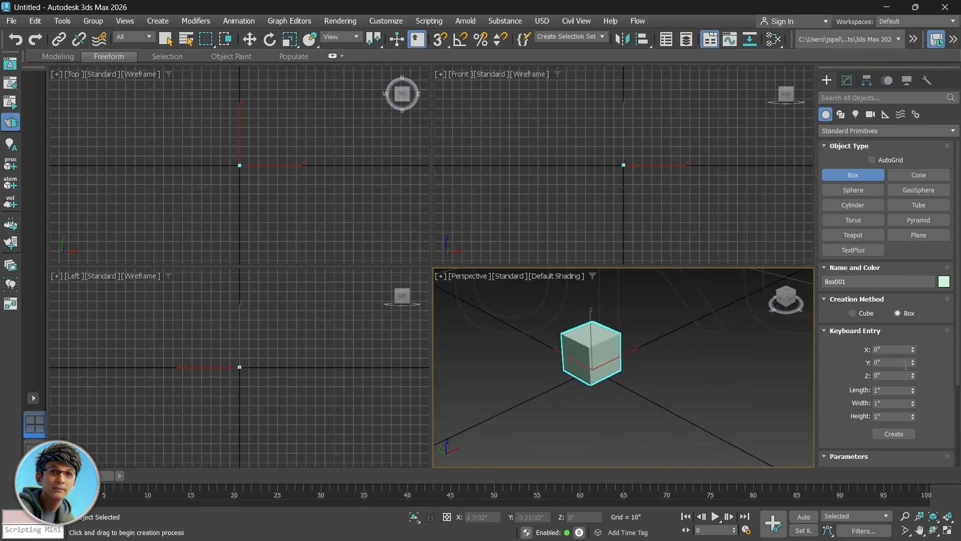
pyautogui.scroll(-5, 836, 404)
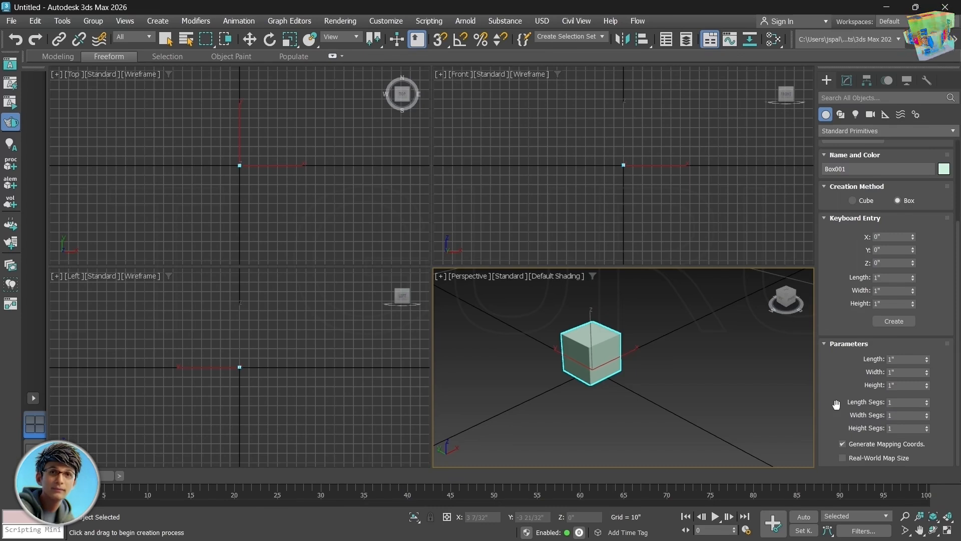
pyautogui.scroll(3, 836, 405)
# Delete the 1-inch box from the scene
pyautogui.press('Delete')
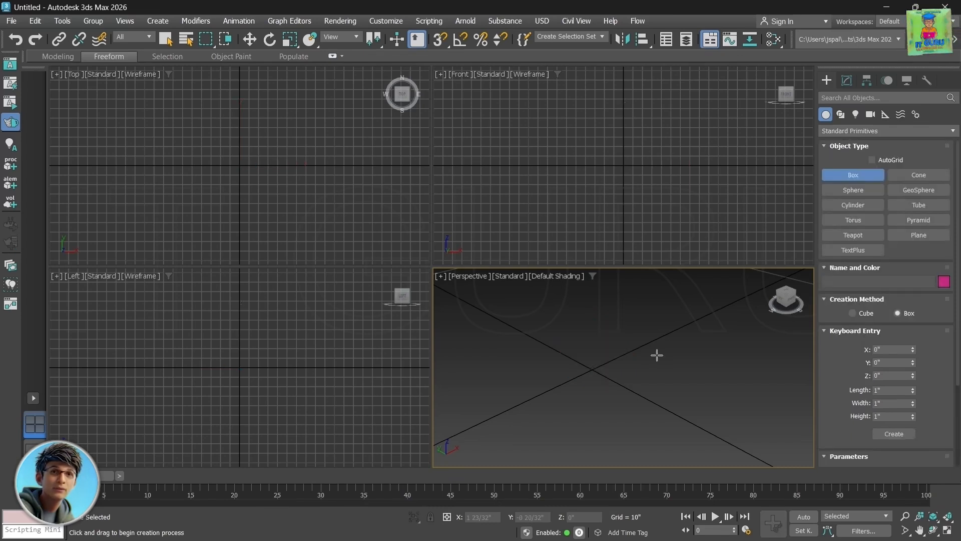
pyautogui.click(771, 274)
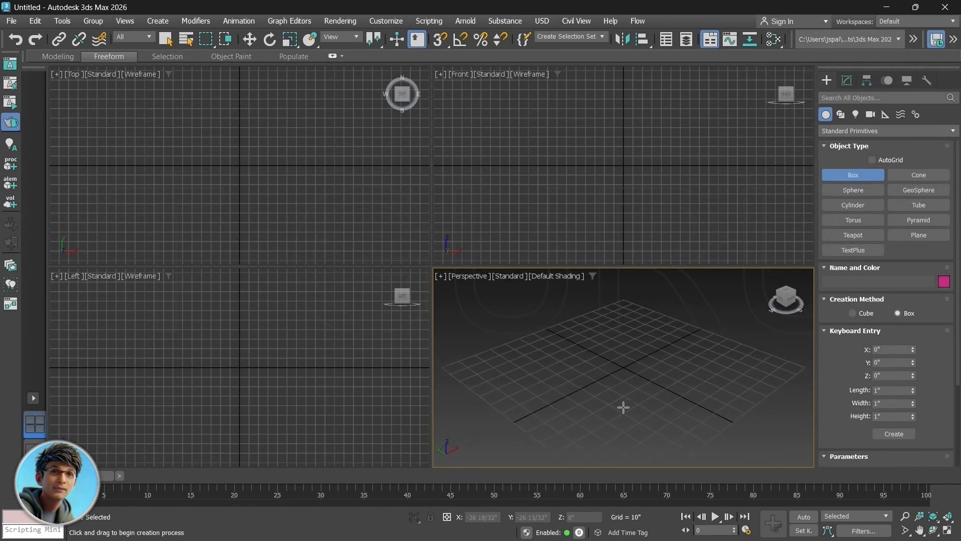
pyautogui.click(259, 246)
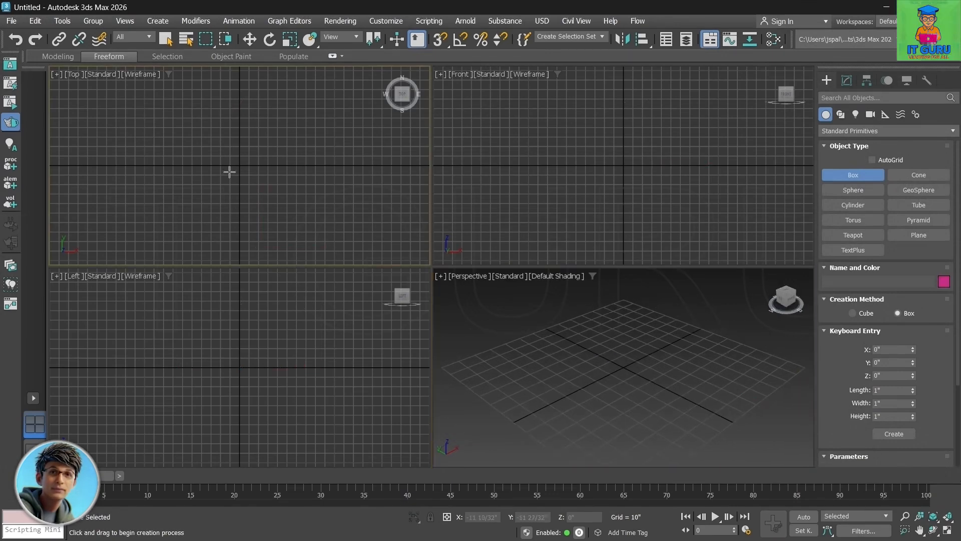
pyautogui.click(565, 161)
pyautogui.click(264, 174)
pyautogui.click(268, 375)
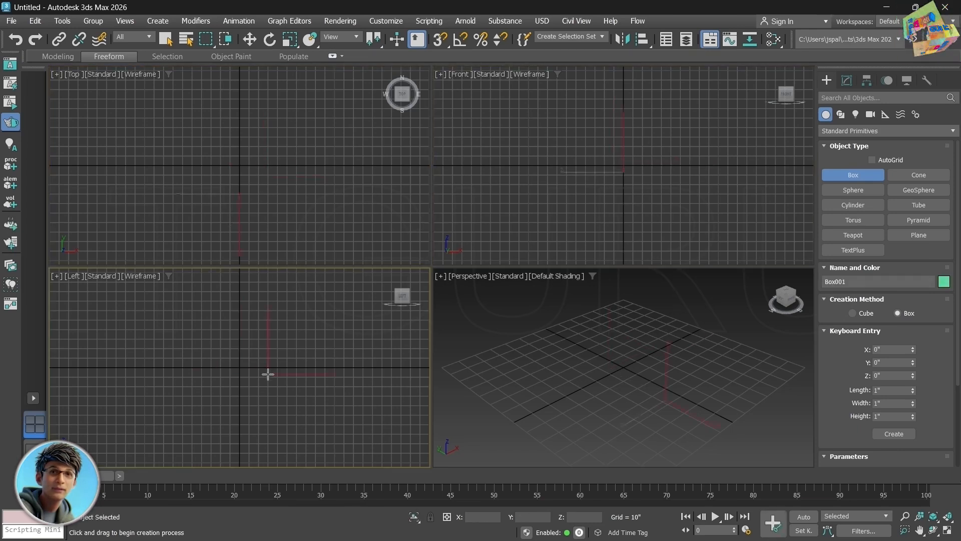
pyautogui.click(610, 380)
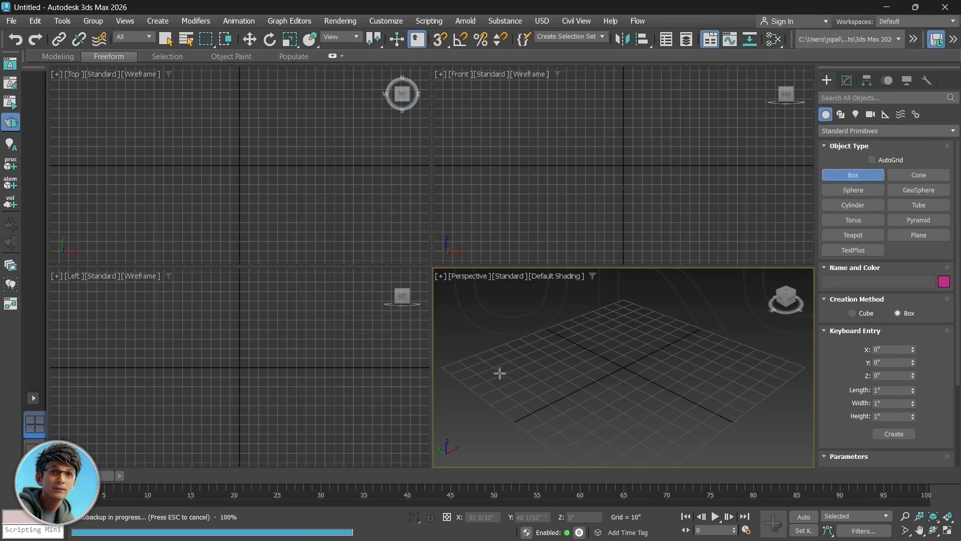
# Create a standard box freehand near the left corner of the grid in the Perspective view
pyautogui.moveTo(494, 367); pyautogui.dragTo(490, 416)
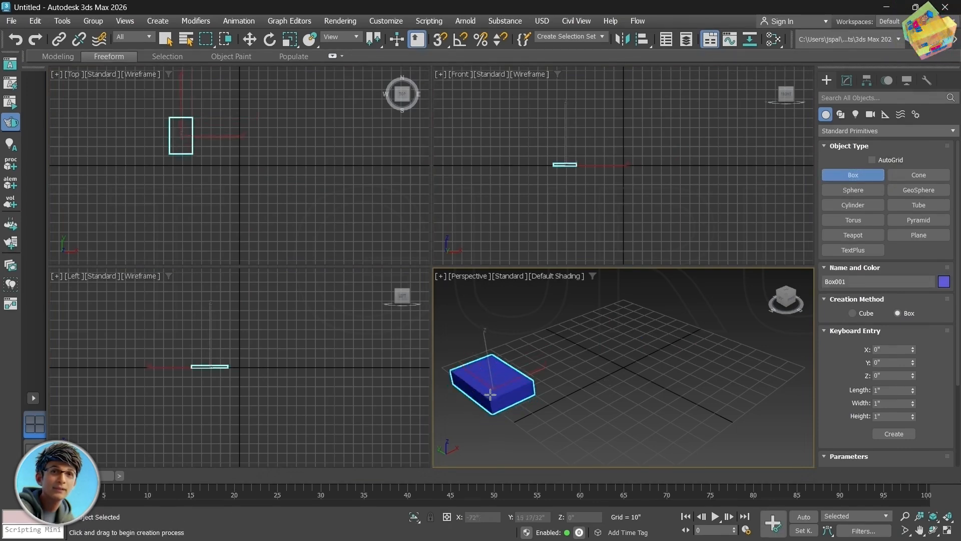
pyautogui.click(572, 411)
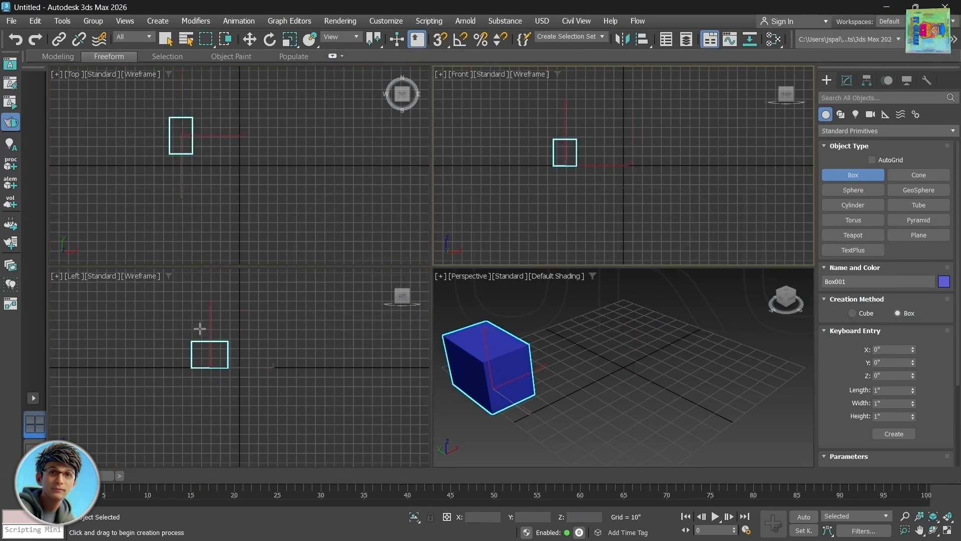
# Open the name of the selected box for editing
pyautogui.moveTo(606, 378); pyautogui.dragTo(661, 370, button='middle')
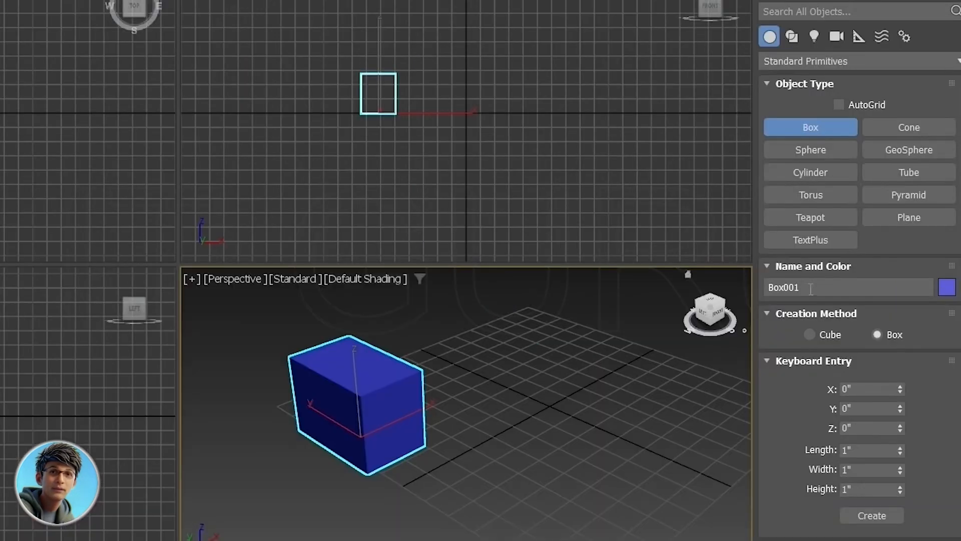
pyautogui.click(934, 283)
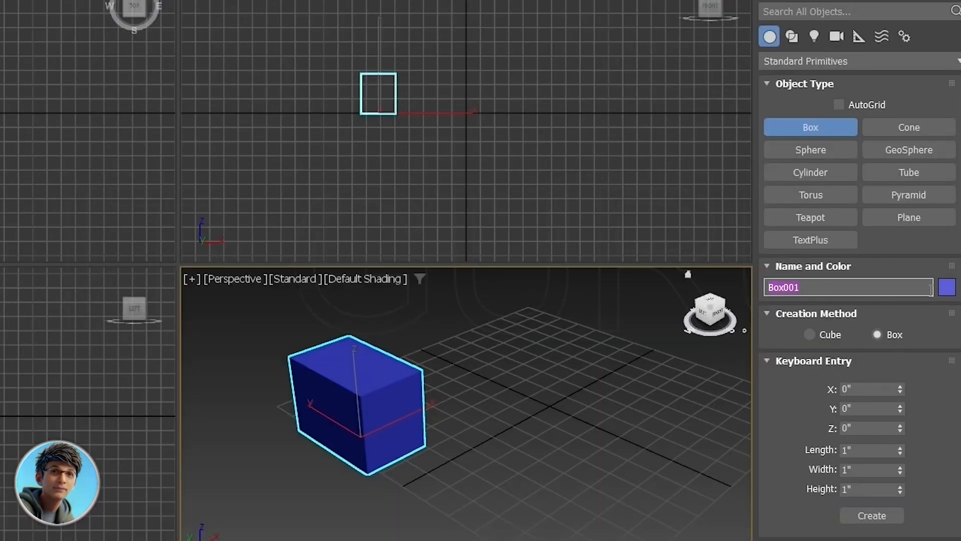
pyautogui.click(810, 289)
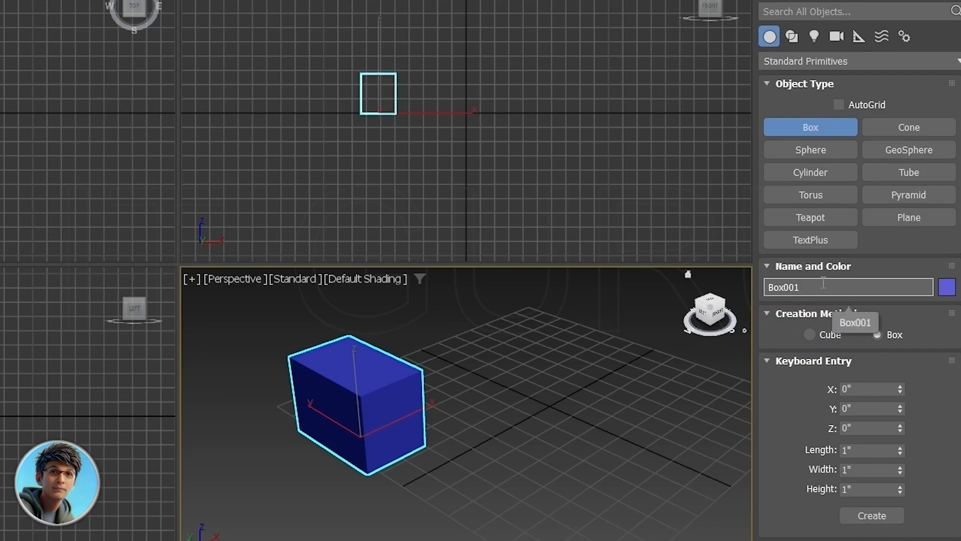
pyautogui.doubleClick(823, 283)
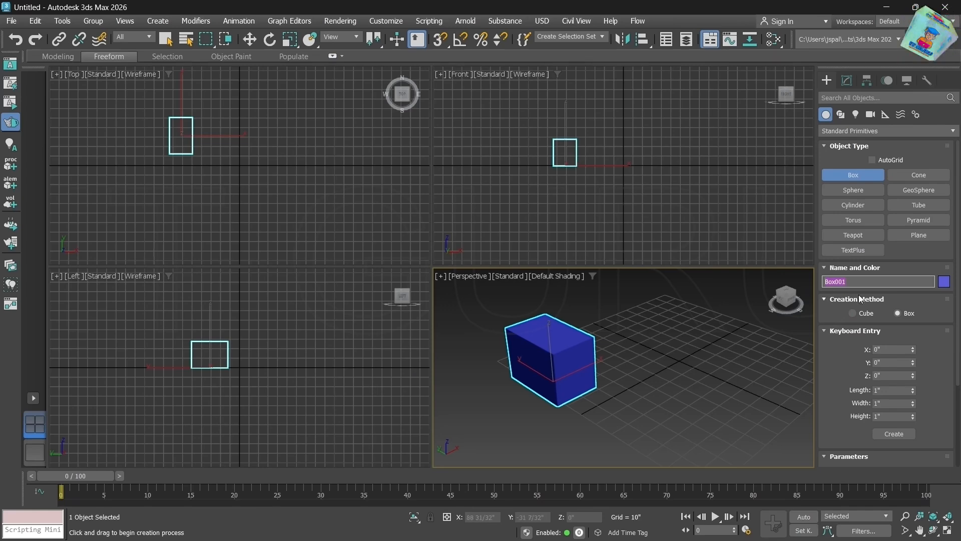
# Change the selected box's object color to the dark yellow-green swatch of the 3ds Max palette
pyautogui.click(945, 282)
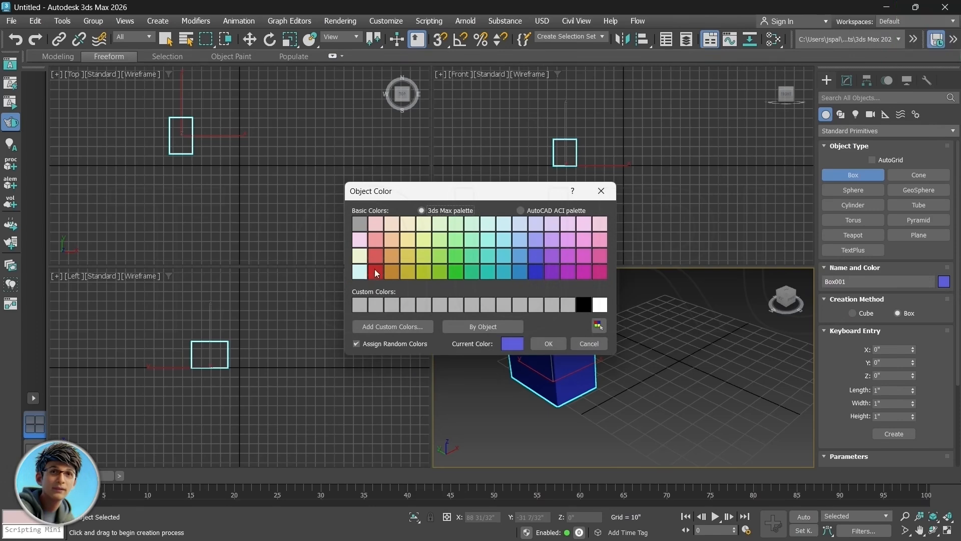
pyautogui.click(440, 271)
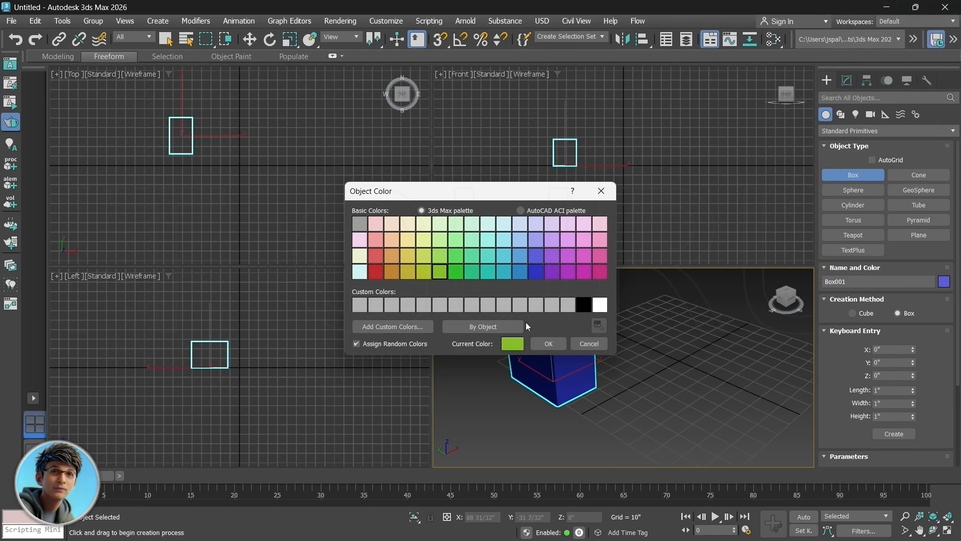
pyautogui.click(545, 343)
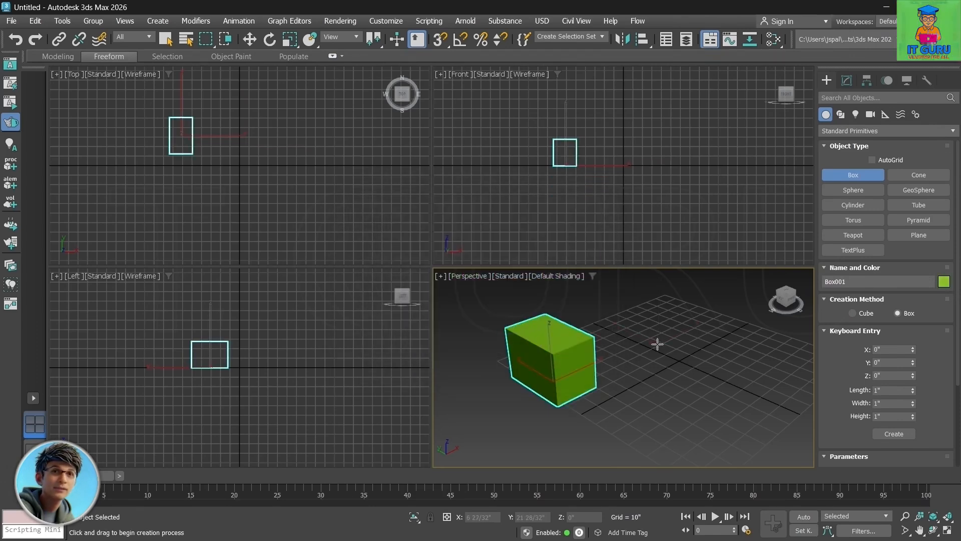
# Create a standard cylinder freehand in the Perspective view near the grid's center, about X 2 and Y 2 inches, and deselect it
pyautogui.scroll(4, 604, 166)
pyautogui.scroll(-2, 604, 166)
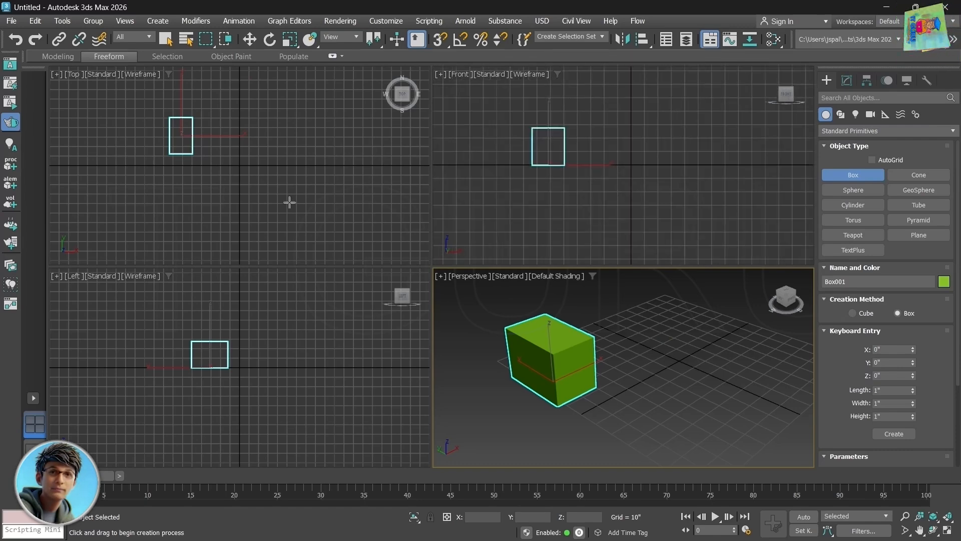
pyautogui.scroll(2, 221, 185)
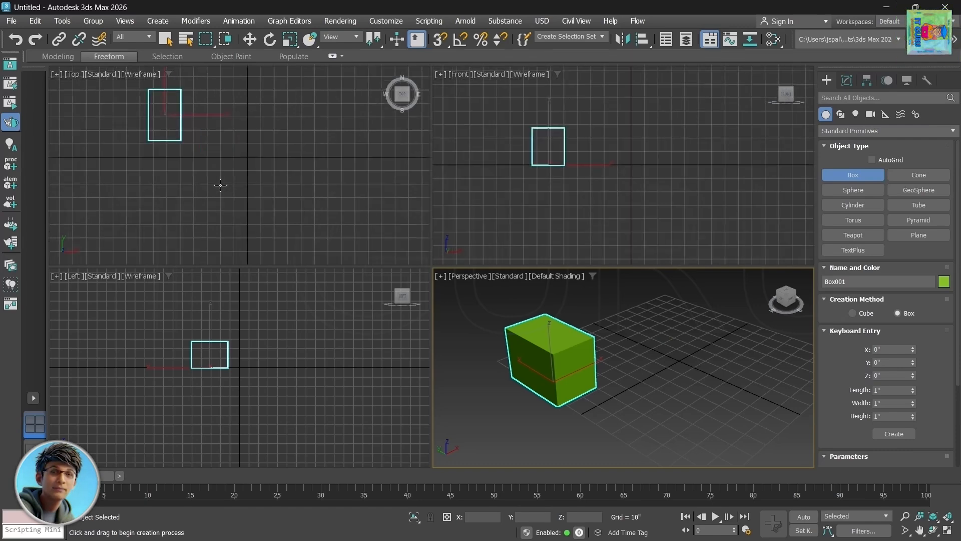
pyautogui.click(866, 205)
pyautogui.moveTo(679, 358); pyautogui.dragTo(694, 360)
pyautogui.click(694, 287)
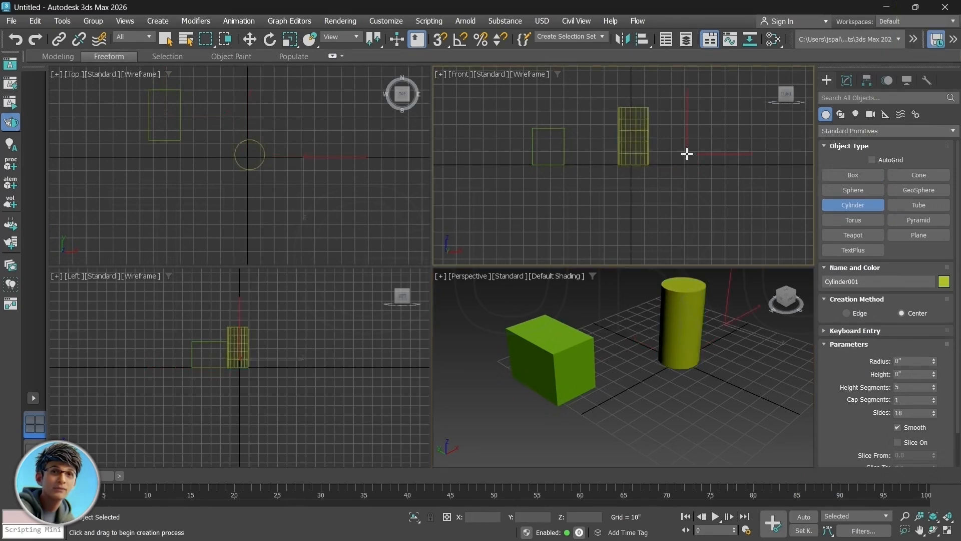
pyautogui.click(250, 40)
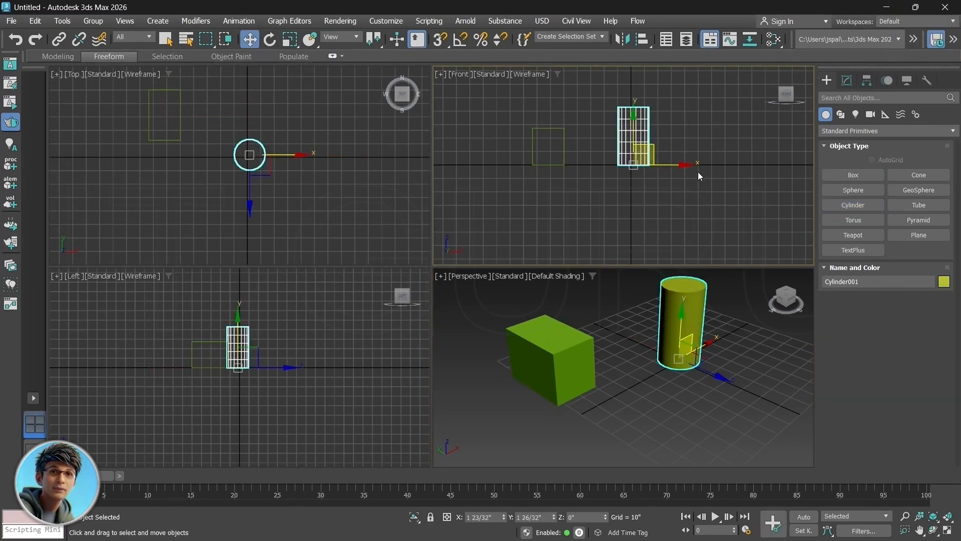
pyautogui.click(702, 225)
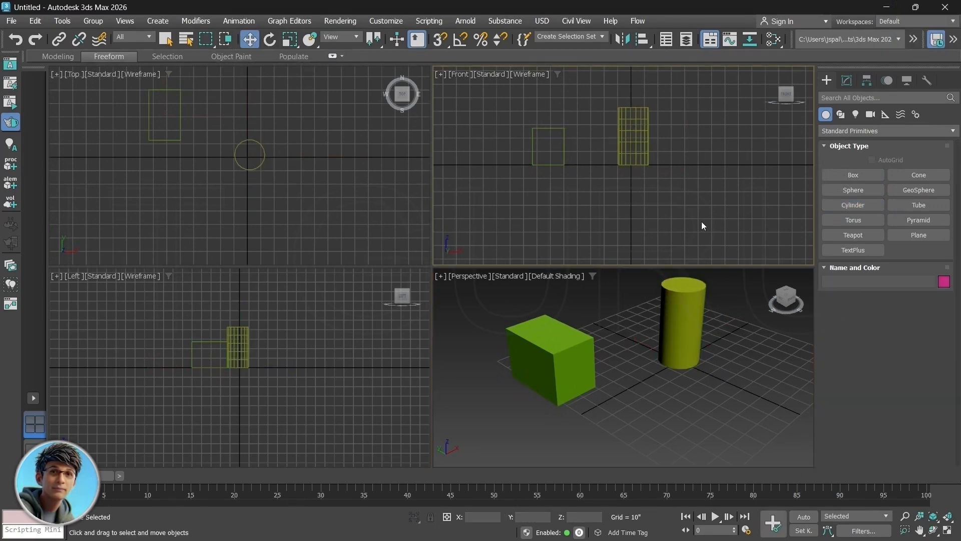
# Change the cylinder's object color to the saturated green swatch of the 3ds Max palette and deselect it
pyautogui.click(637, 141)
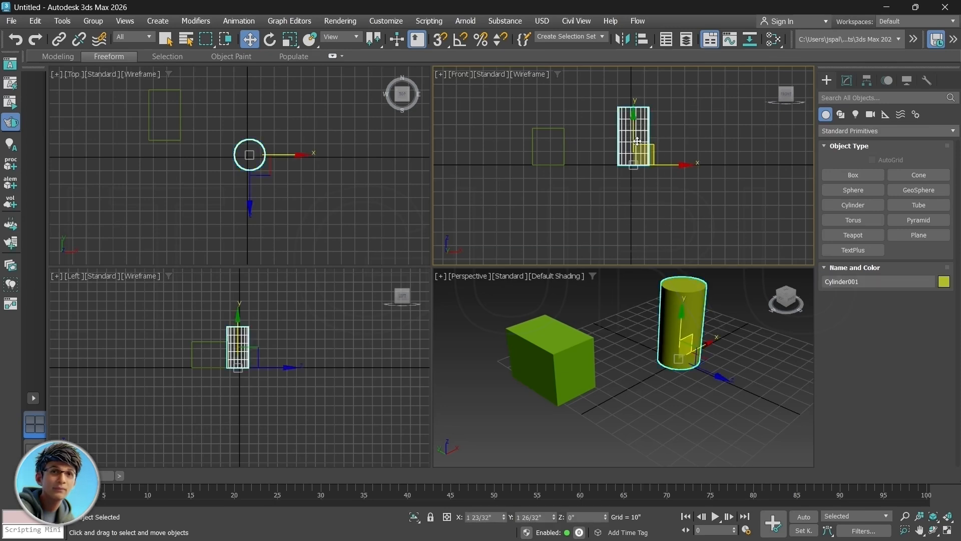
pyautogui.click(944, 284)
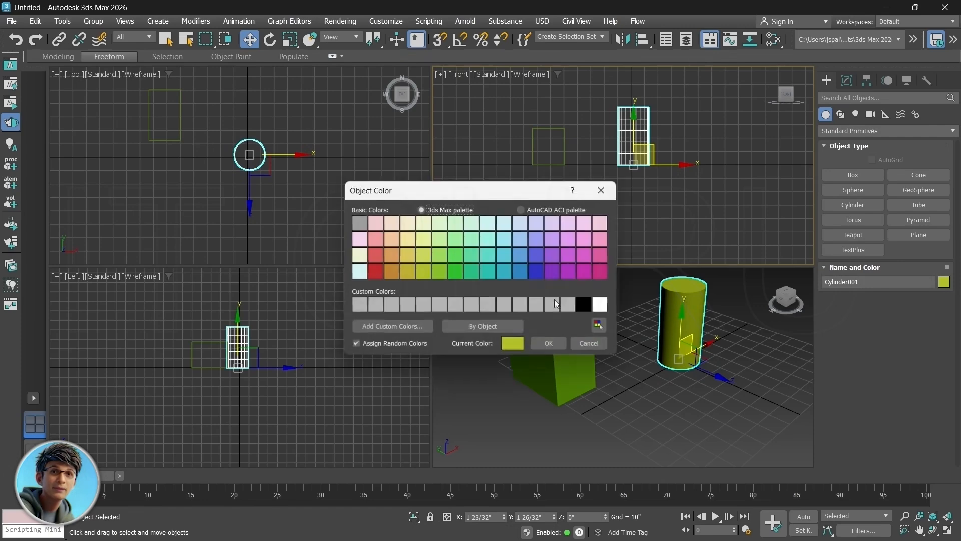
pyautogui.click(452, 271)
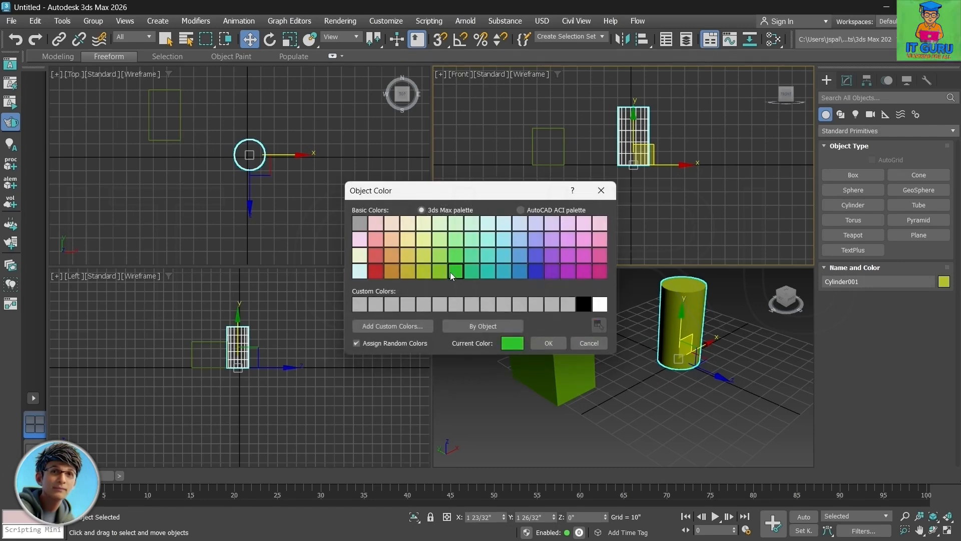
pyautogui.click(549, 343)
pyautogui.click(706, 175)
# Examine the recolored cylinder up close in the Front view and select it in the Perspective view
pyautogui.click(632, 111)
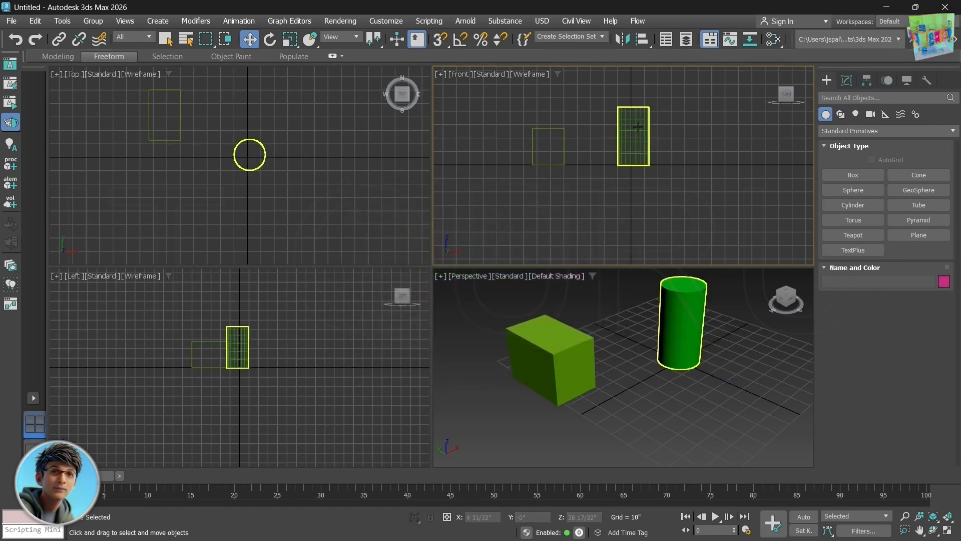
pyautogui.scroll(5, 646, 145)
pyautogui.click(711, 140)
pyautogui.moveTo(711, 140); pyautogui.dragTo(719, 182, button='middle')
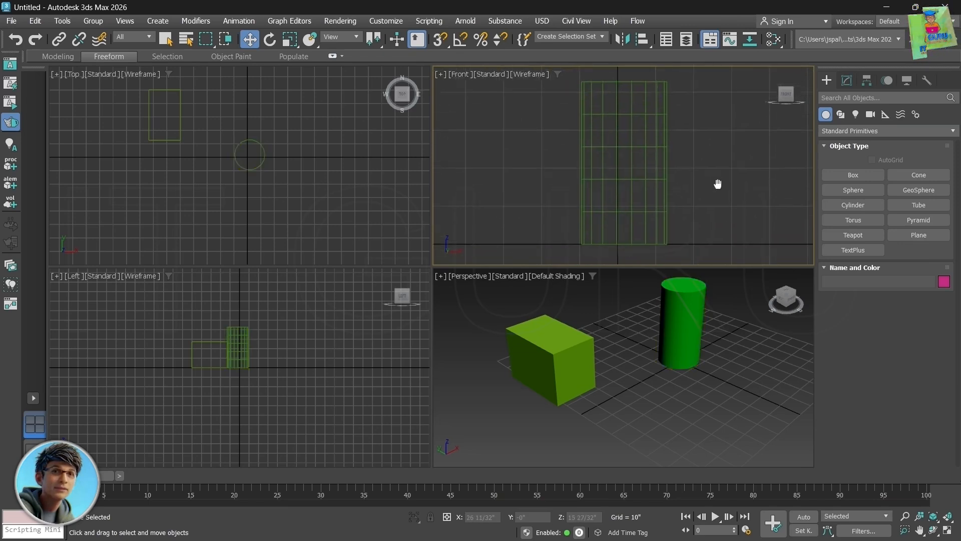
pyautogui.click(632, 81)
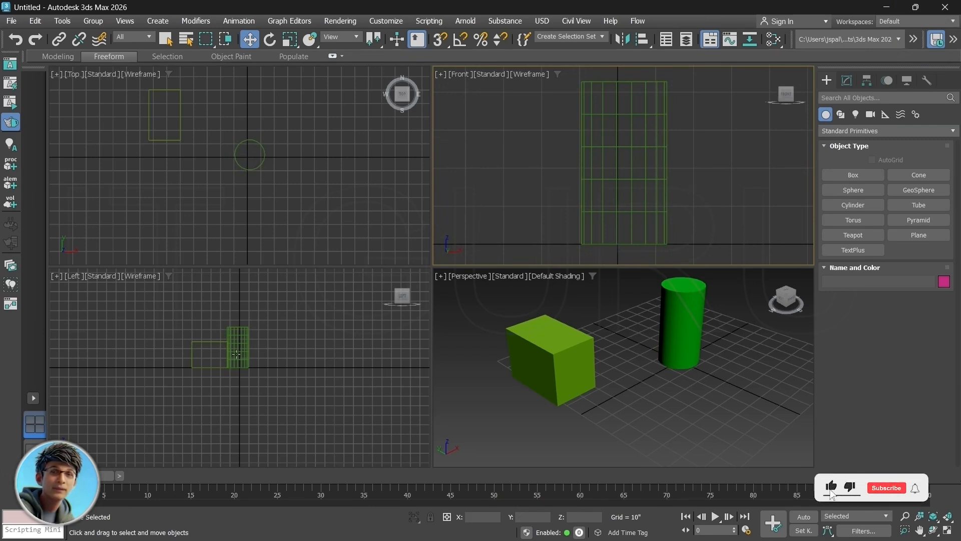
pyautogui.scroll(-4, 692, 372)
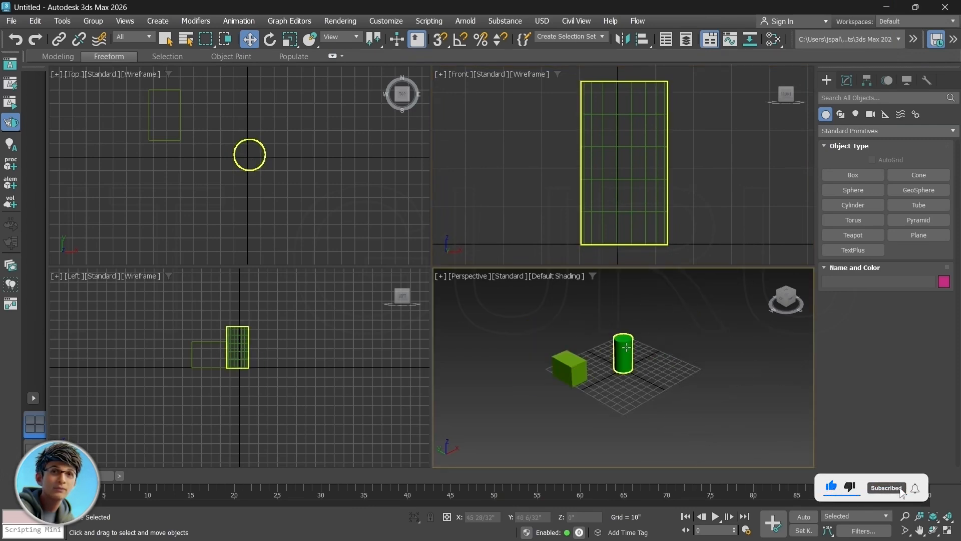
pyautogui.click(623, 356)
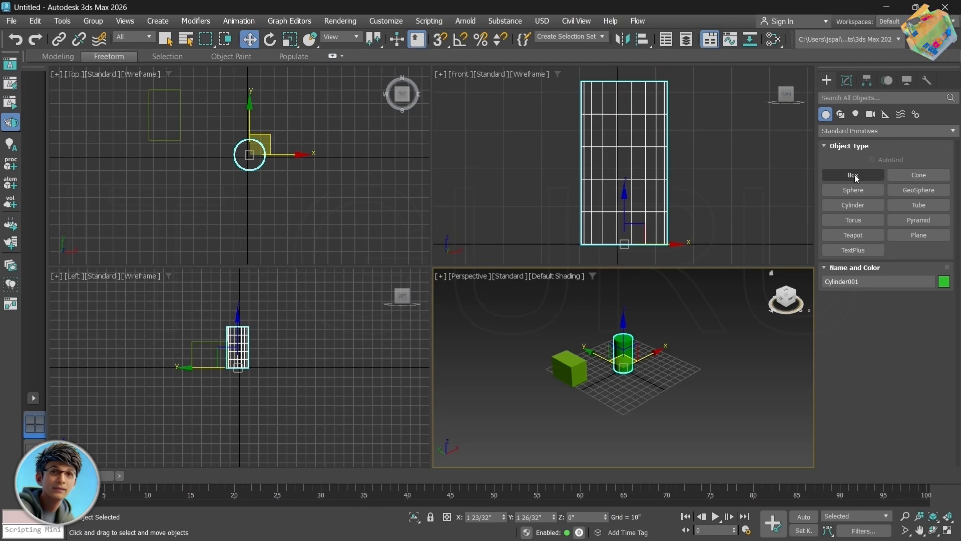
# Create a large sphere freehand in the Perspective view beside the cylinder, centered at about X 39, Y -40 and Z 12 inches
pyautogui.click(853, 190)
pyautogui.scroll(5, 669, 366)
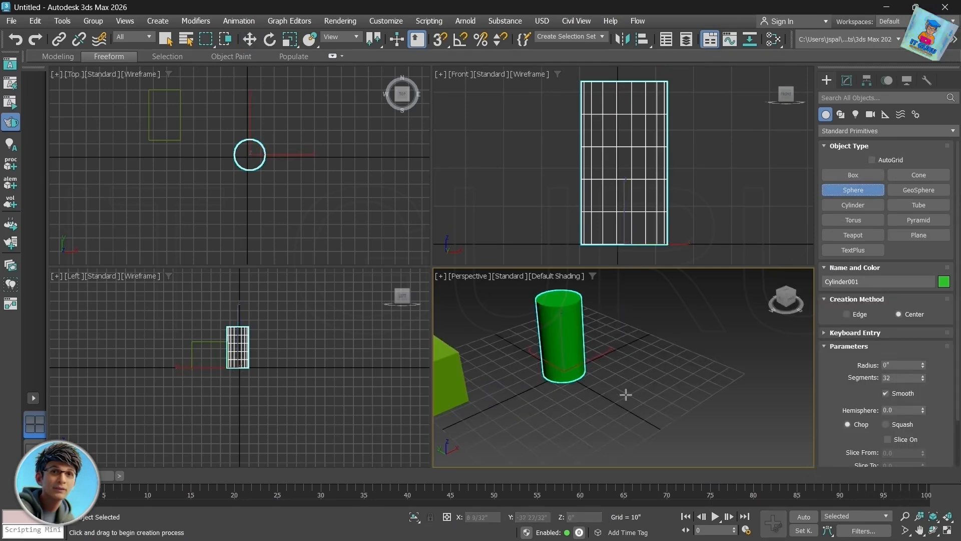
pyautogui.moveTo(666, 374); pyautogui.dragTo(694, 411)
pyautogui.press('w')
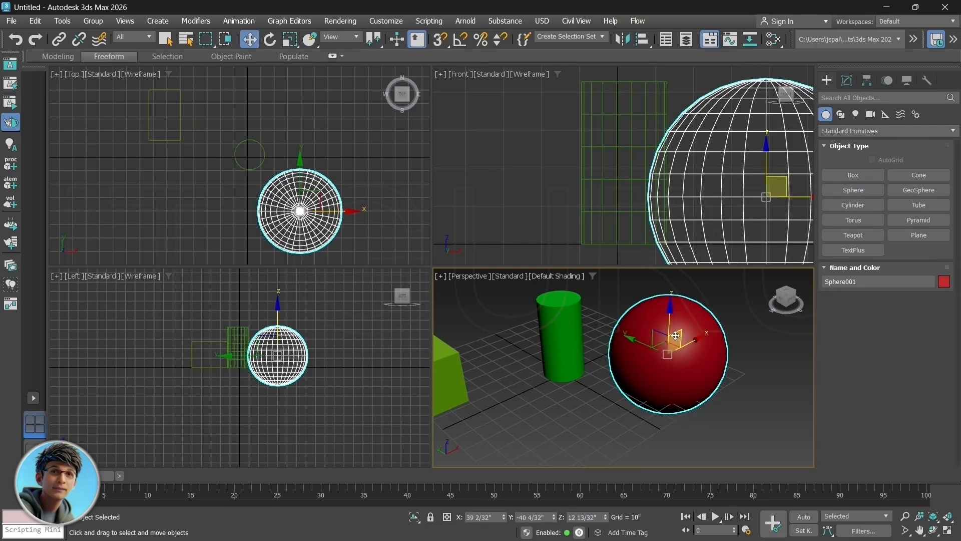
# Change the sphere's object color to the dark olive-yellow swatch of the 3ds Max palette and deselect it
pyautogui.click(944, 281)
pyautogui.click(425, 274)
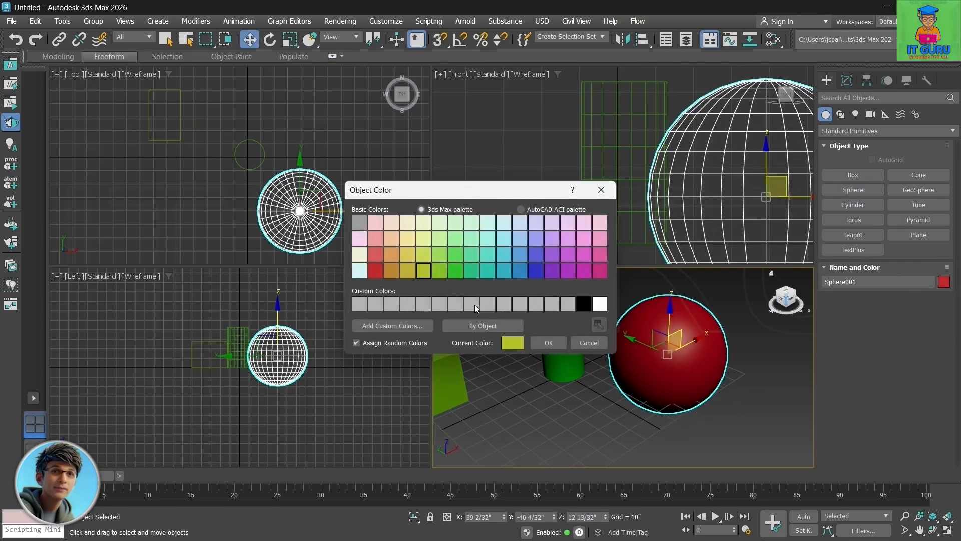
pyautogui.click(549, 343)
pyautogui.click(654, 404)
# Create a box freehand in the Front view above the sphere, at about X 38 and Z 66 inches
pyautogui.moveTo(590, 431); pyautogui.dragTo(649, 385, button='middle')
pyautogui.scroll(-4, 663, 433)
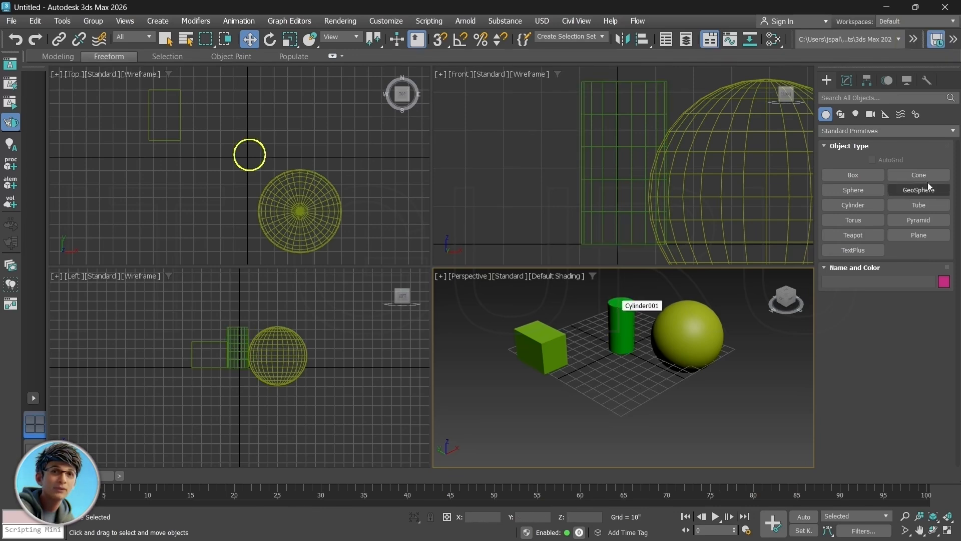
pyautogui.click(854, 175)
pyautogui.scroll(-5, 485, 172)
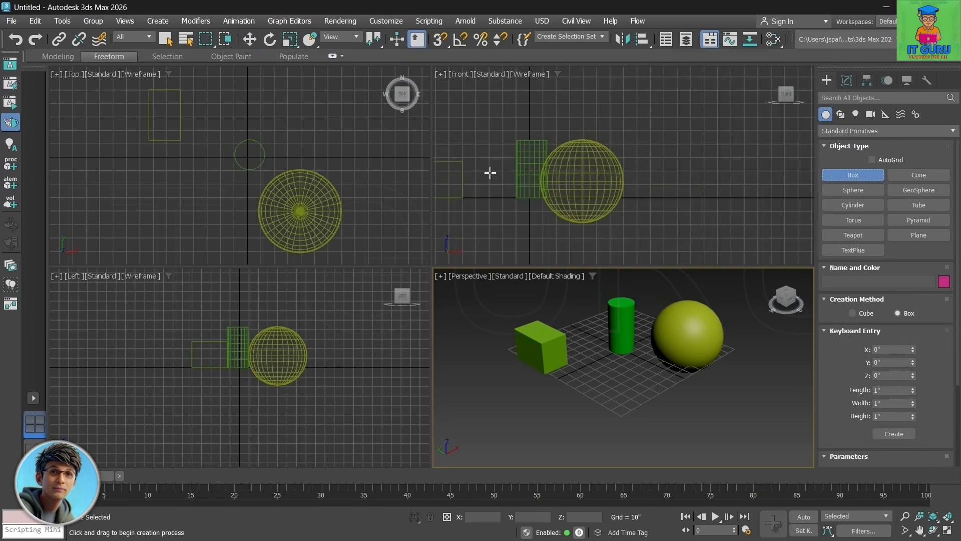
pyautogui.scroll(-3, 712, 188)
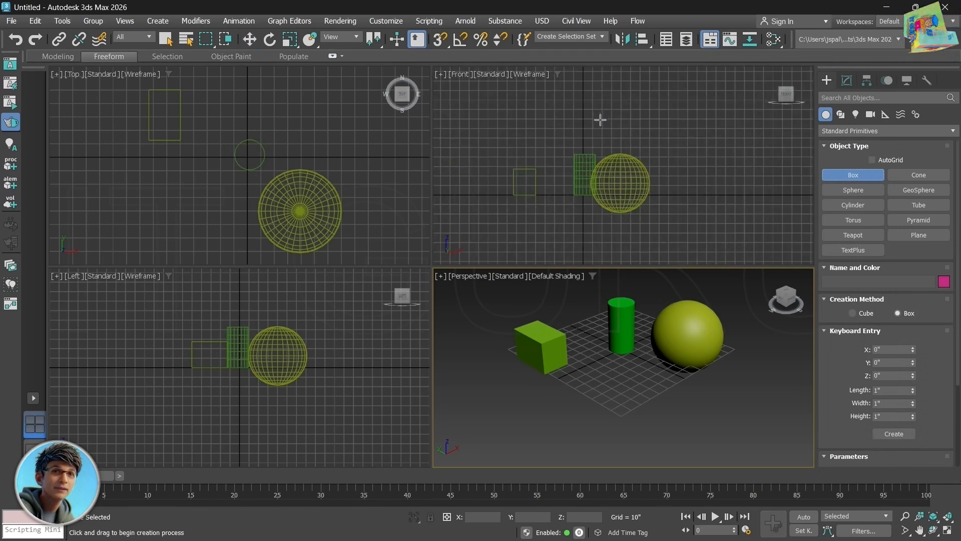
pyautogui.moveTo(600, 119); pyautogui.dragTo(639, 145)
pyautogui.click(636, 93)
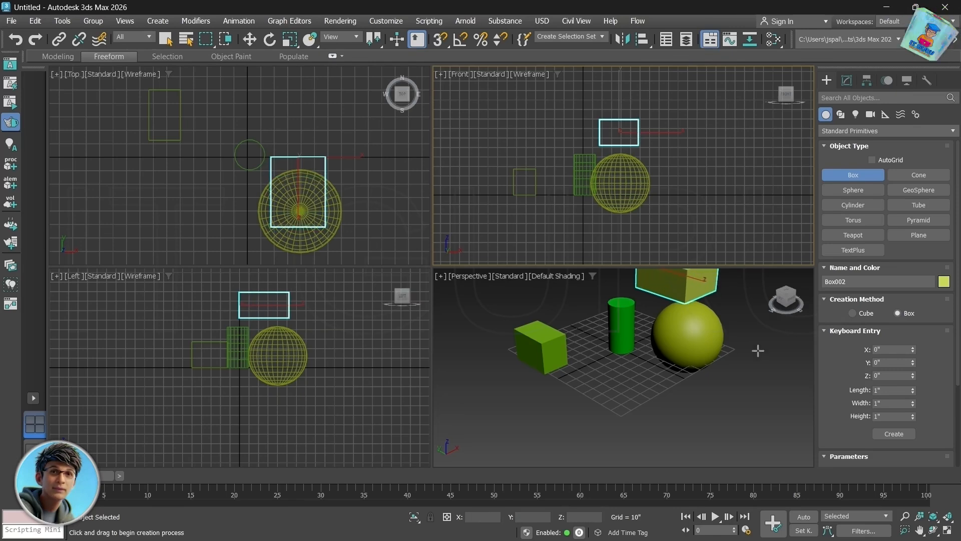
pyautogui.moveTo(758, 351); pyautogui.dragTo(734, 383, button='middle')
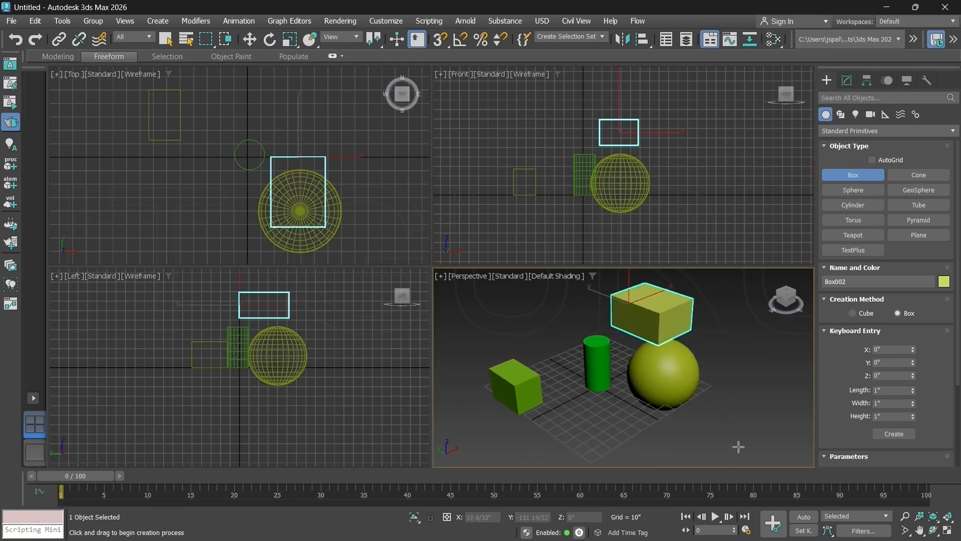
# Move the box above the sphere sideways and down in the Front view, and delete it
pyautogui.click(250, 39)
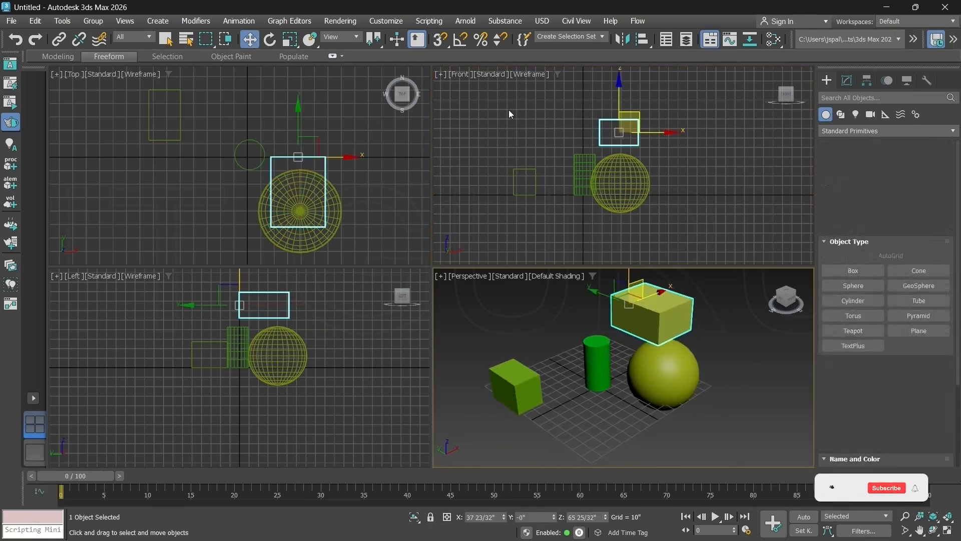
pyautogui.click(623, 121)
pyautogui.moveTo(624, 121); pyautogui.dragTo(710, 160)
pyautogui.press('Delete')
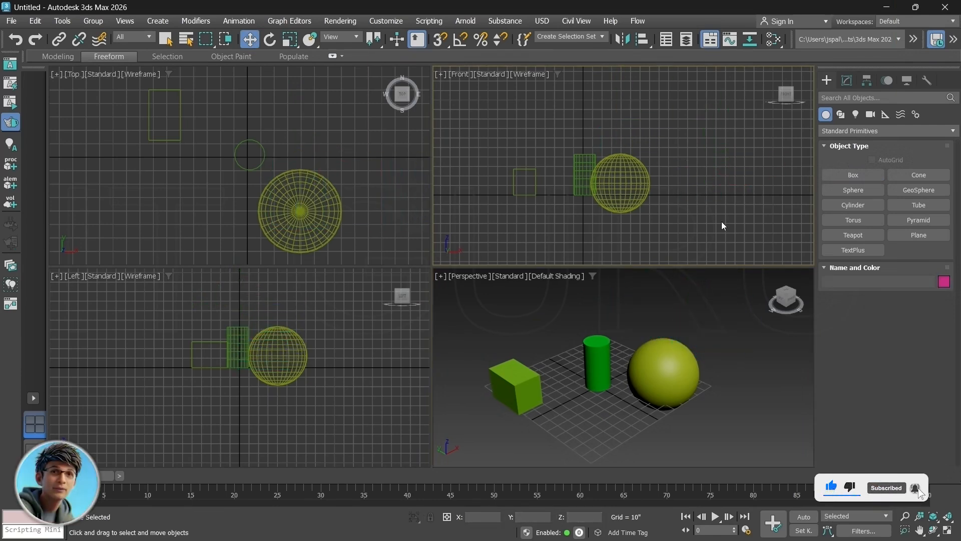
# Create a wide, flat box freehand in the Front view, to the right of the sphere just above the ground line
pyautogui.click(856, 175)
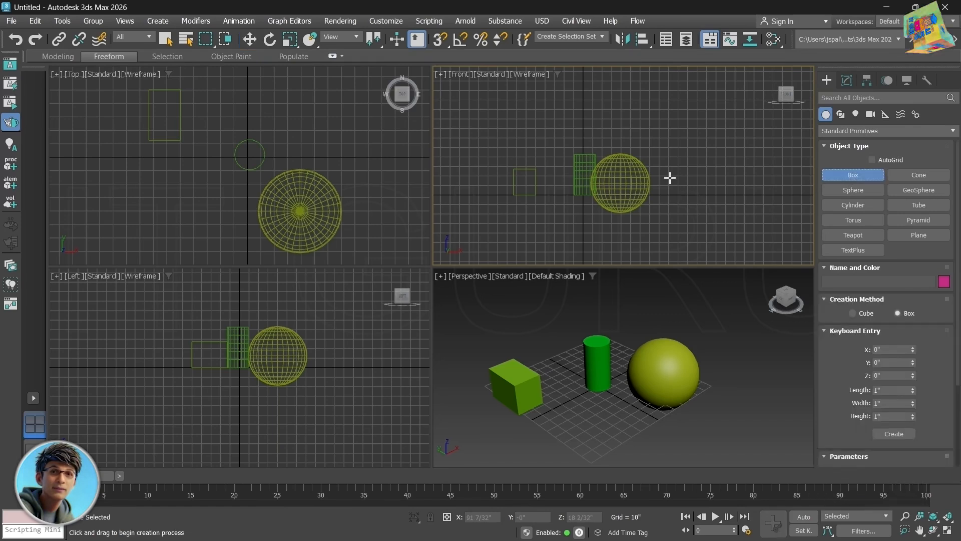
pyautogui.moveTo(670, 191); pyautogui.dragTo(731, 194)
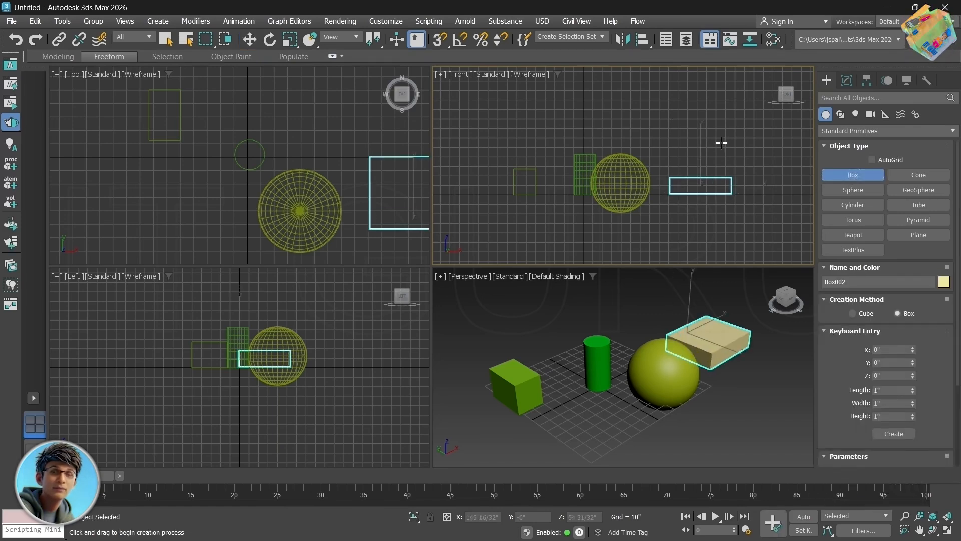
pyautogui.click(710, 361)
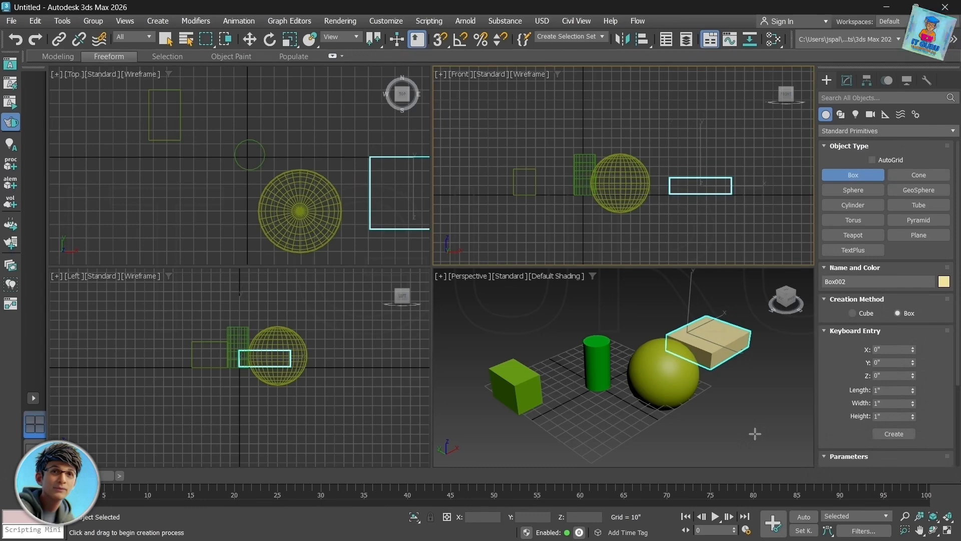
# Create a cylinder about 9.4 inches in radius and 49.5 inches high freehand in the Front view, above and between the first box and cylinder
pyautogui.click(854, 206)
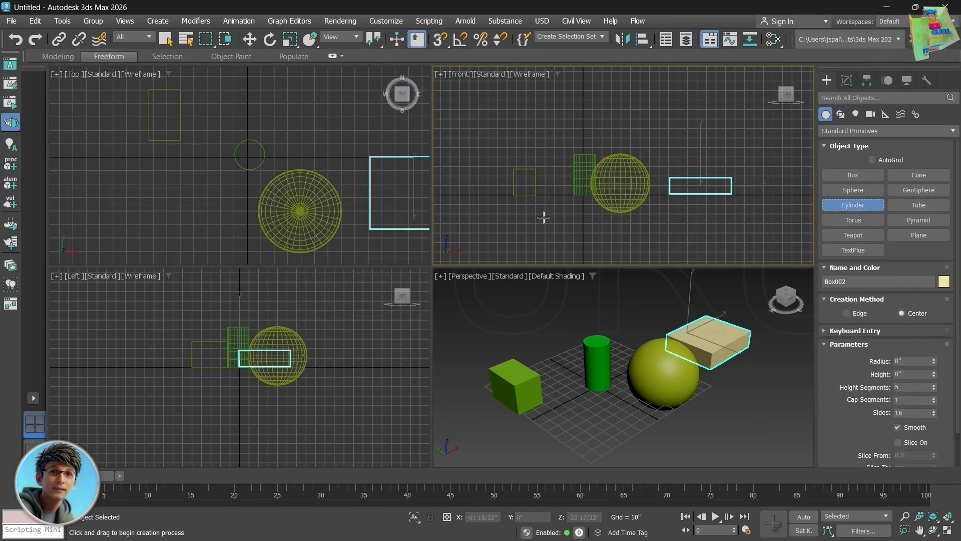
pyautogui.moveTo(546, 146); pyautogui.dragTo(555, 151)
pyautogui.click(556, 102)
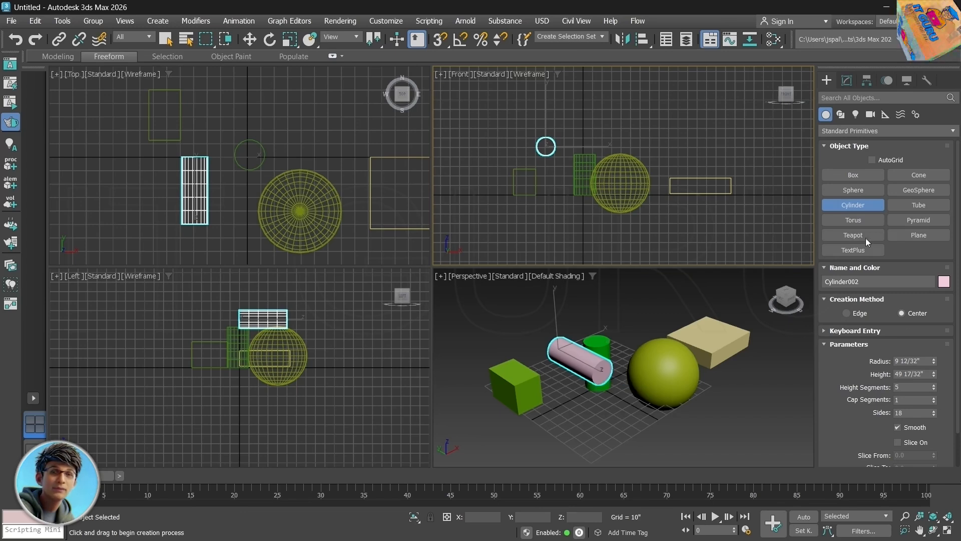
# Create freehand cylinders about 14 inches in radius and 46 inches high in the Top view, and about 14.6 by 64.3 inches in the Left view
pyautogui.moveTo(304, 132); pyautogui.dragTo(322, 134)
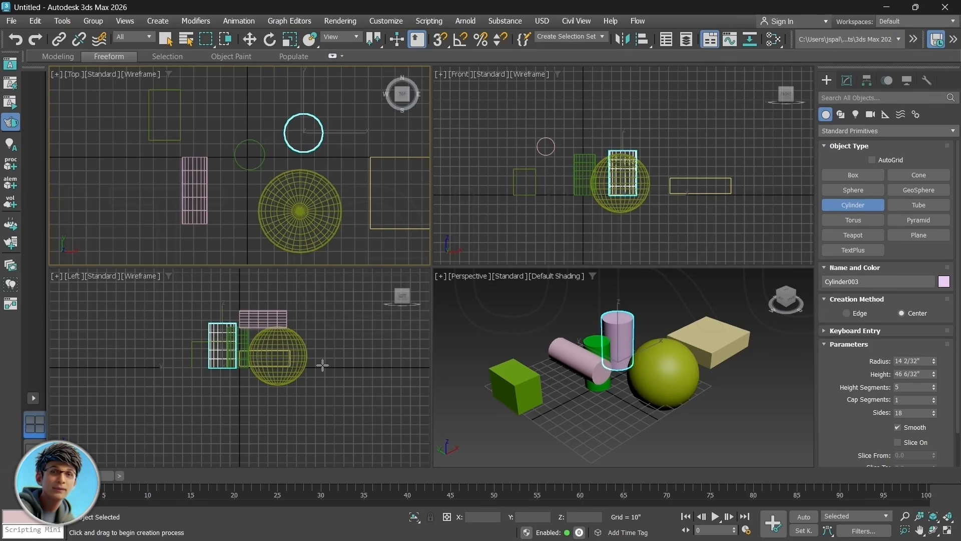
pyautogui.moveTo(322, 366); pyautogui.dragTo(328, 376)
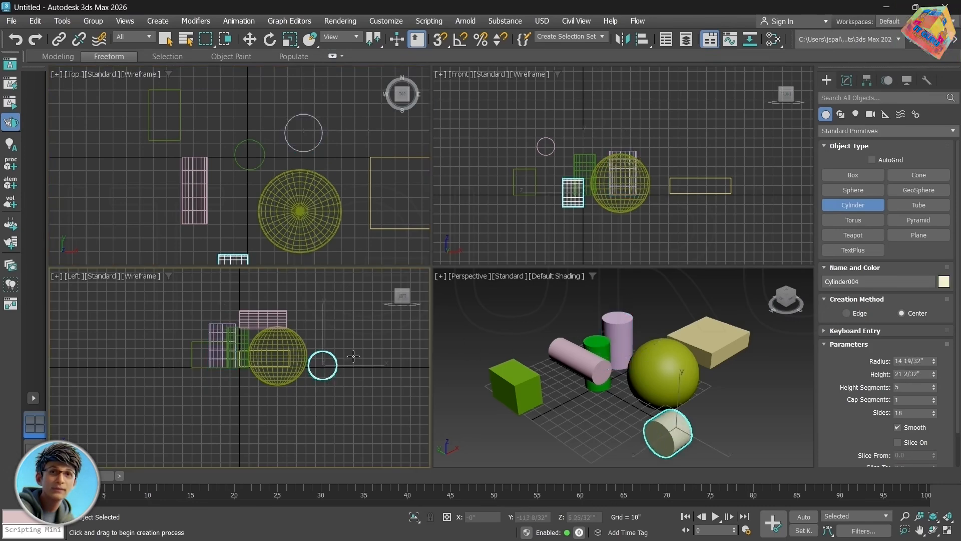
pyautogui.click(393, 313)
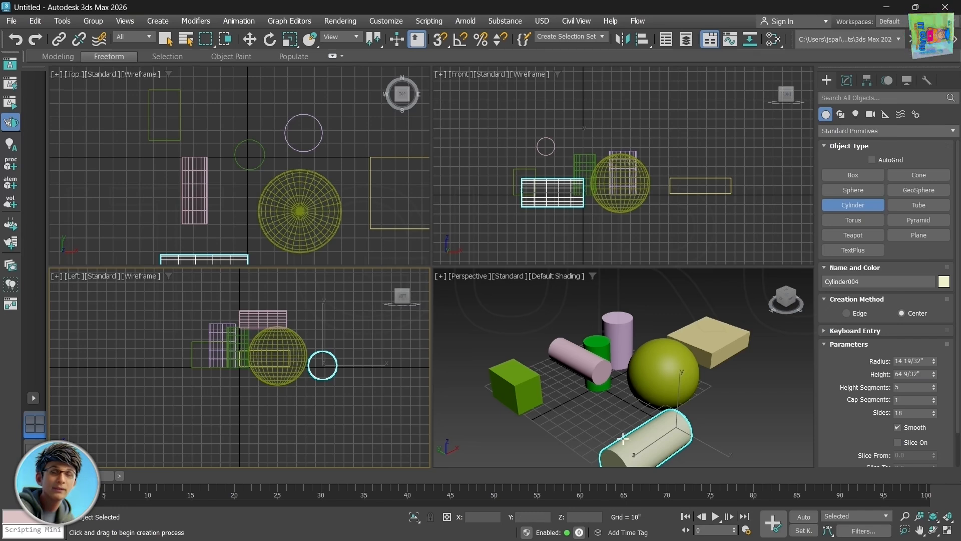
pyautogui.scroll(-3, 593, 430)
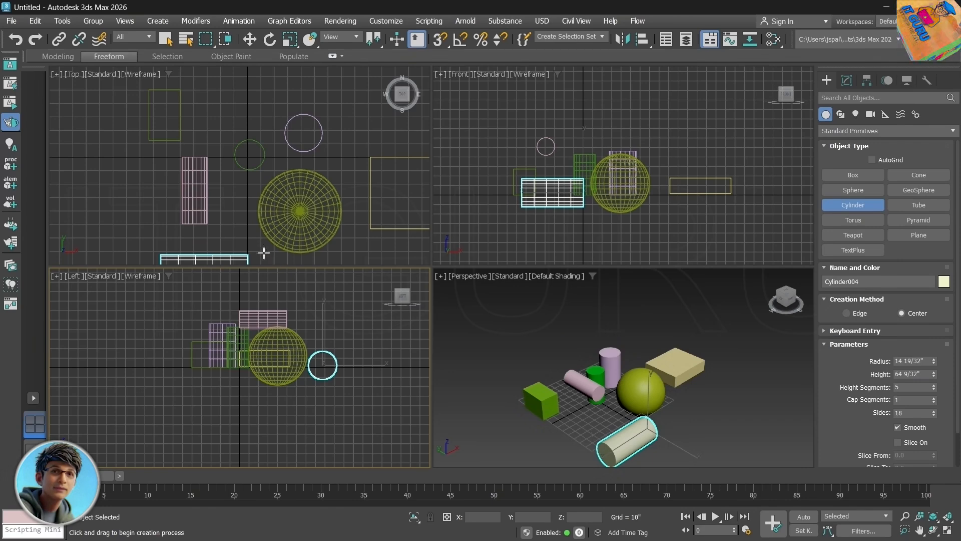
# Select all the objects in the Top view and delete them to empty the scene
pyautogui.click(249, 39)
pyautogui.moveTo(133, 90); pyautogui.dragTo(405, 261)
pyautogui.press('Delete')
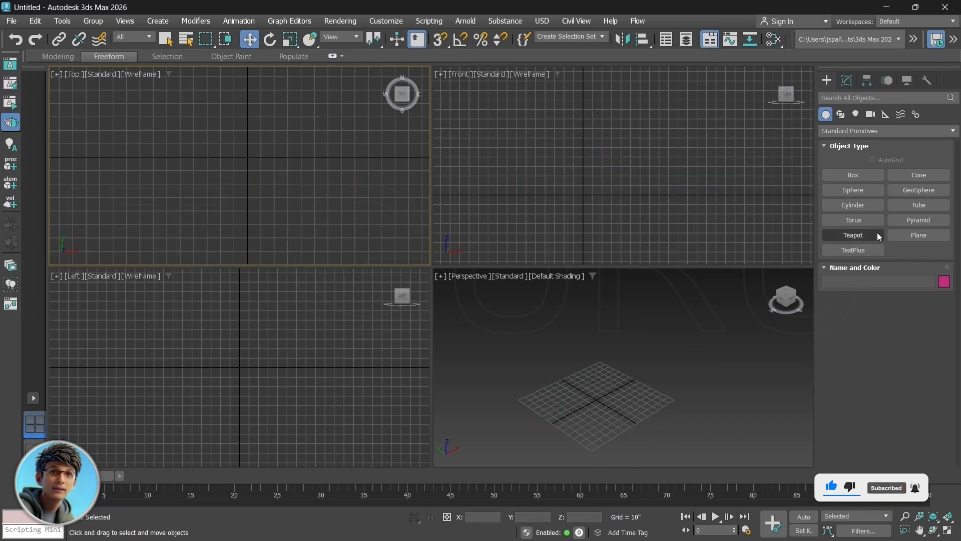
# Create cylinders freehand: about 12.8 inches in radius and 82.2 high in the Left view, and about 9.5 by 64.8 inches in the Top view
pyautogui.click(853, 205)
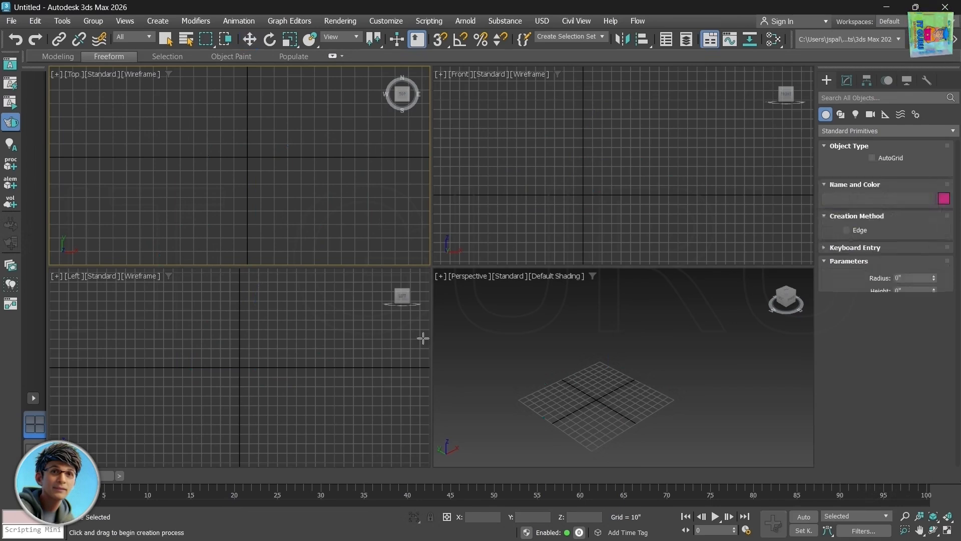
pyautogui.moveTo(202, 361); pyautogui.dragTo(215, 361)
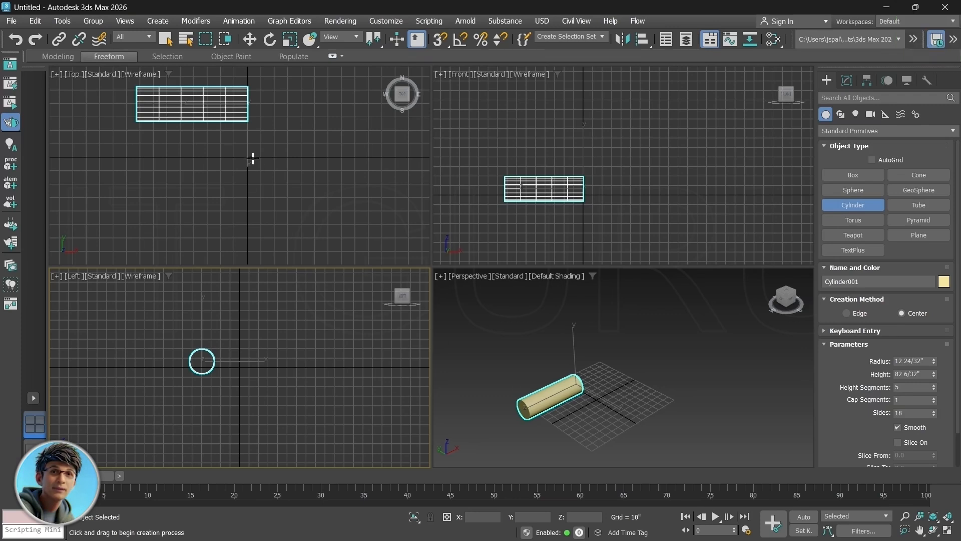
pyautogui.moveTo(256, 190); pyautogui.dragTo(230, 200, button='middle')
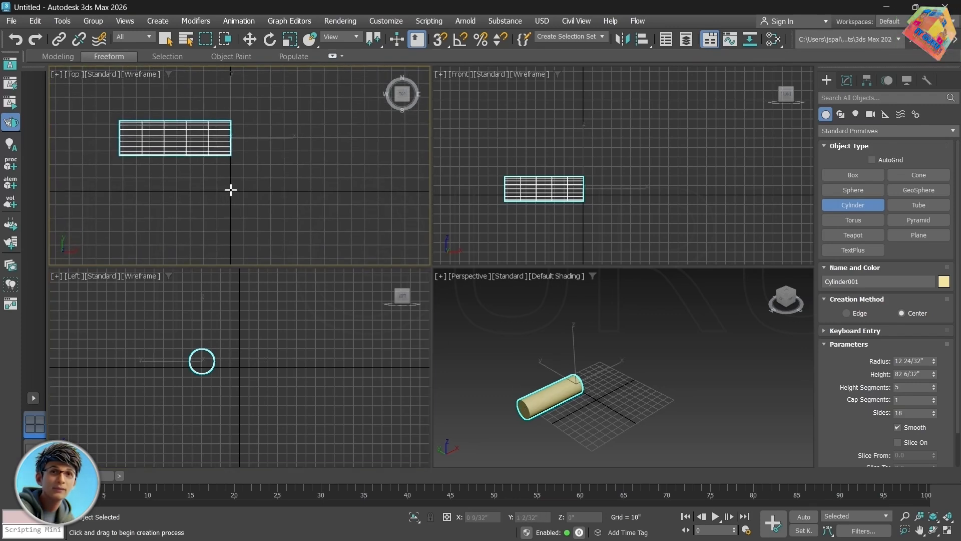
pyautogui.moveTo(275, 191); pyautogui.dragTo(288, 190)
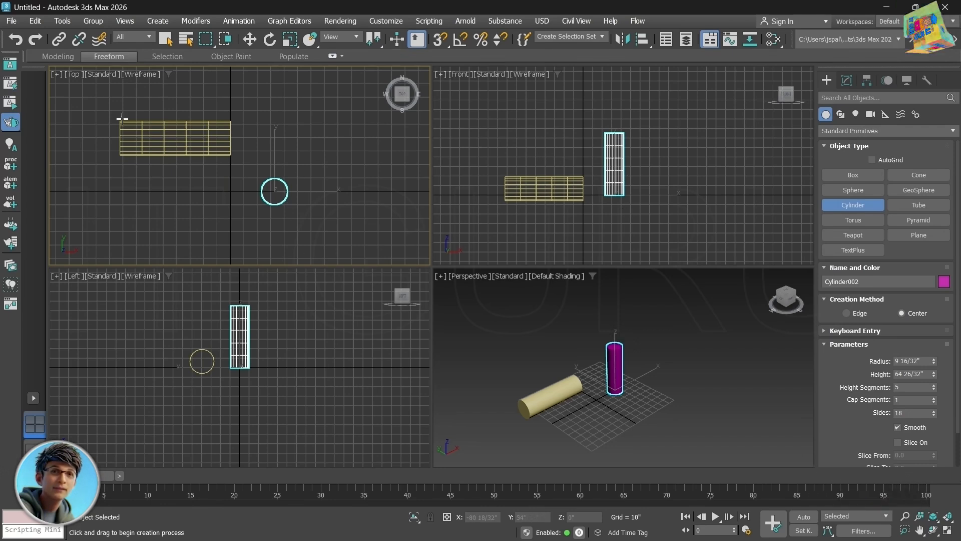
# Select both the horizontal and the upright cylinder in the Top view and delete them
pyautogui.click(249, 40)
pyautogui.moveTo(123, 151); pyautogui.dragTo(125, 152)
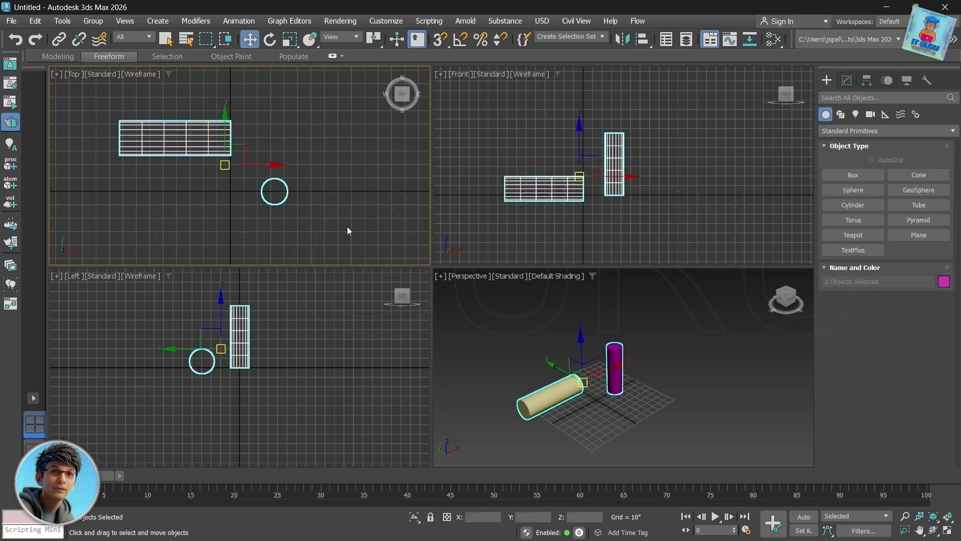
pyautogui.press('Delete')
# Create a large box freehand in the Perspective view, standing over the centre of the grid
pyautogui.scroll(3, 600, 392)
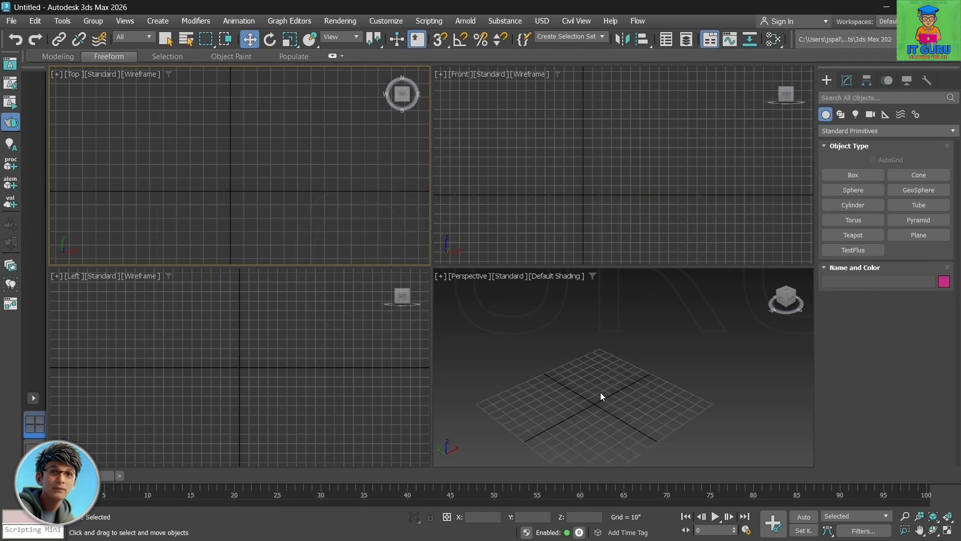
pyautogui.moveTo(600, 392); pyautogui.dragTo(608, 359, button='middle')
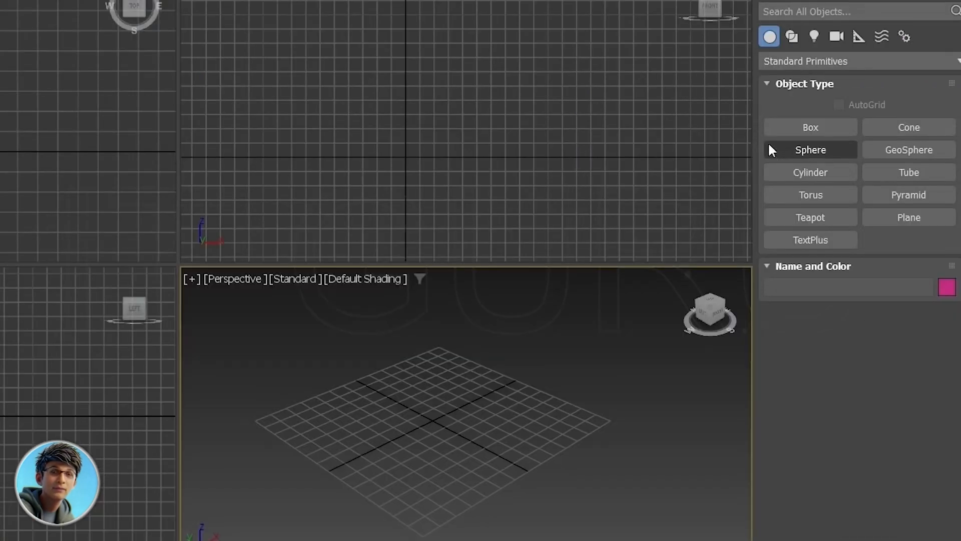
pyautogui.click(814, 127)
pyautogui.moveTo(360, 415); pyautogui.dragTo(553, 407)
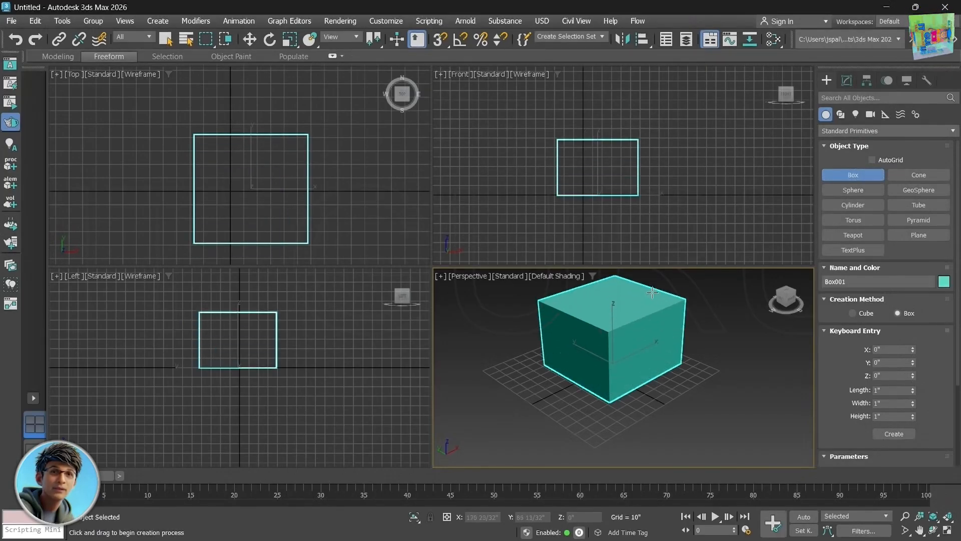
pyautogui.click(652, 285)
# Try to create a cylinder on the box's front face without AutoGrid, about 15.6 inches in radius and 89.4 inches high, and undo it
pyautogui.moveTo(666, 356); pyautogui.dragTo(615, 372, button='middle')
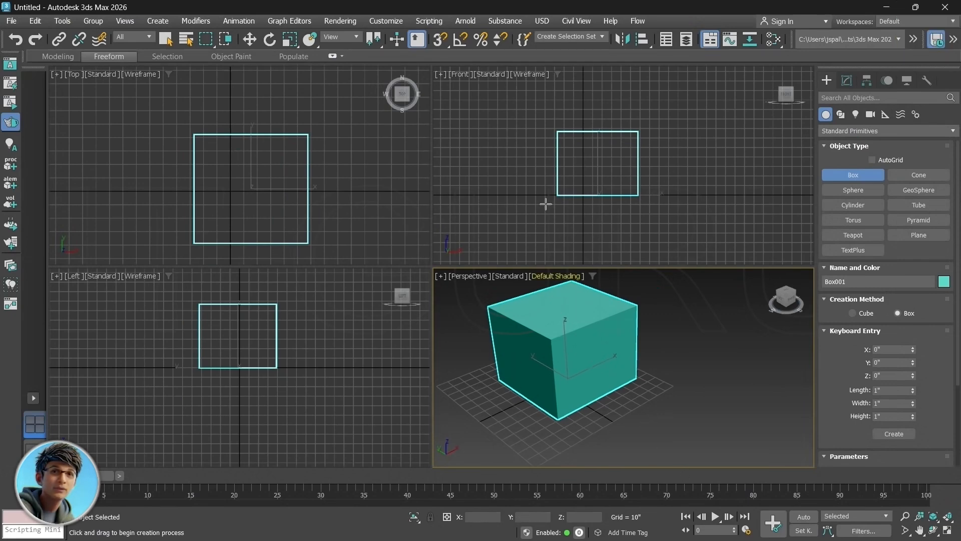
pyautogui.moveTo(732, 340); pyautogui.dragTo(730, 358, button='middle')
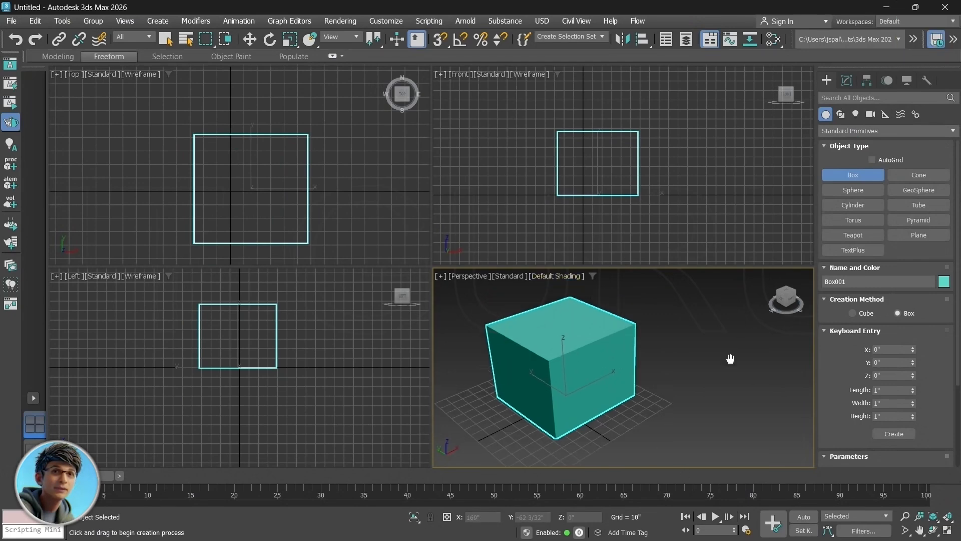
pyautogui.click(853, 205)
pyautogui.moveTo(585, 376); pyautogui.dragTo(587, 342)
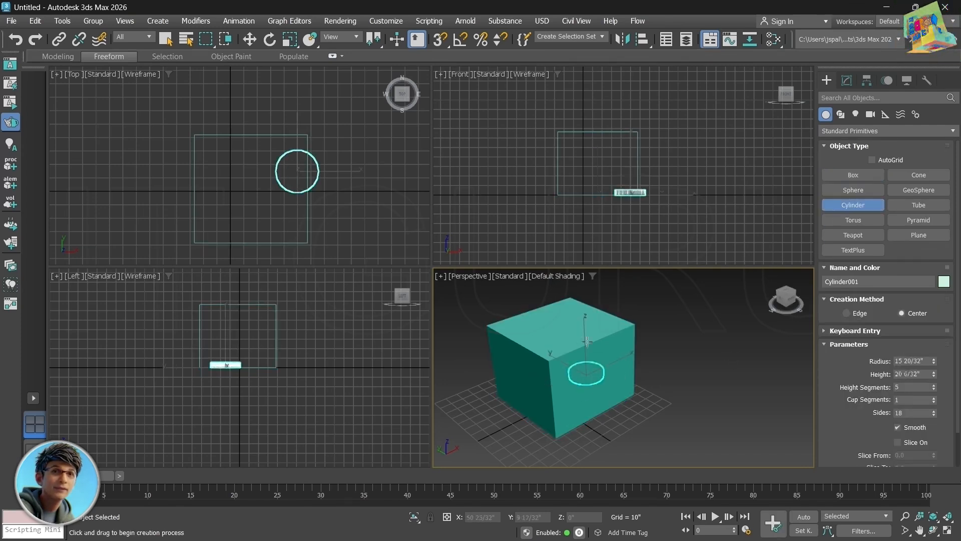
pyautogui.click(588, 274)
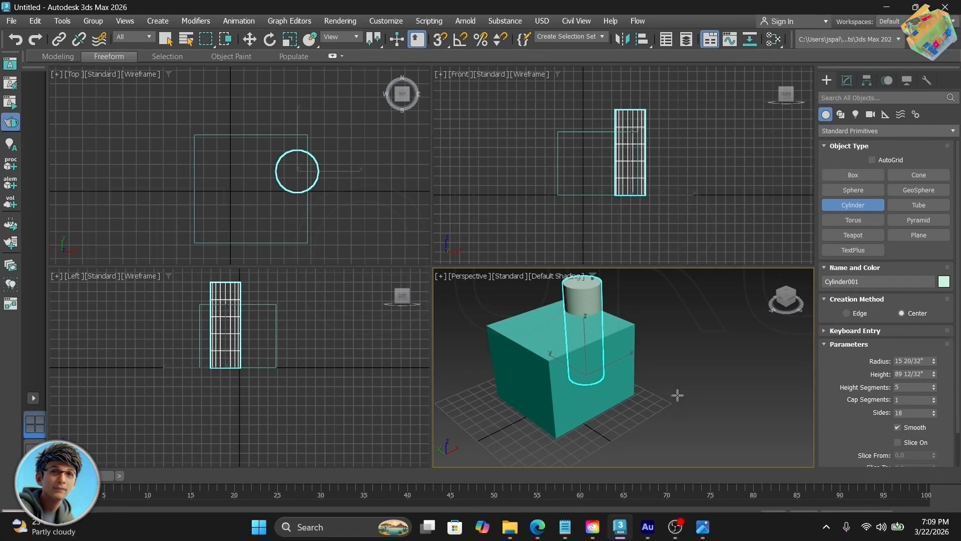
pyautogui.hotkey('ctrl', 'z')
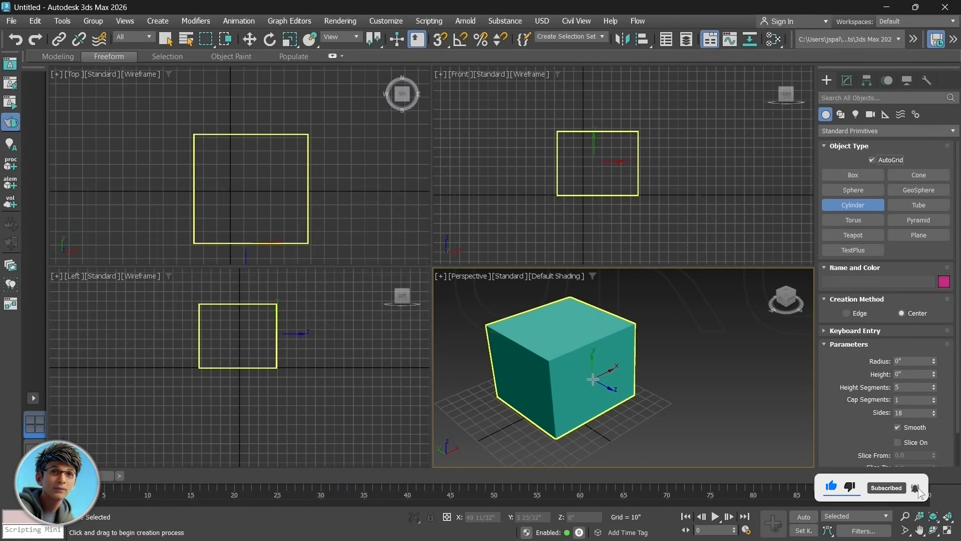
# With AutoGrid on, create a cylinder about 12.7 inches in radius and 49.4 inches long projecting from the box's front face
pyautogui.click(593, 378)
pyautogui.moveTo(593, 379); pyautogui.dragTo(607, 386)
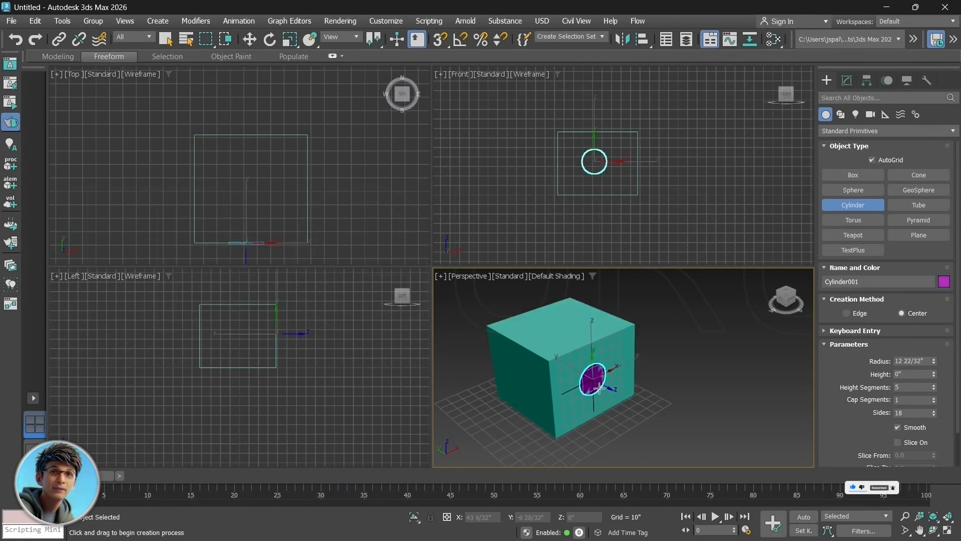
pyautogui.click(639, 451)
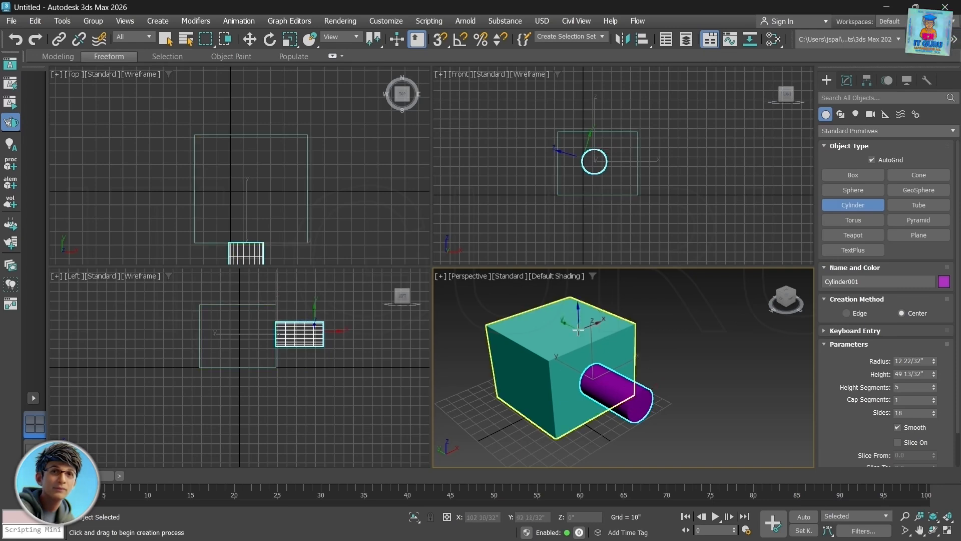
# Create a cylinder about 13.8 inches in radius and 52 inches high on the box's top face with AutoGrid
pyautogui.click(561, 323)
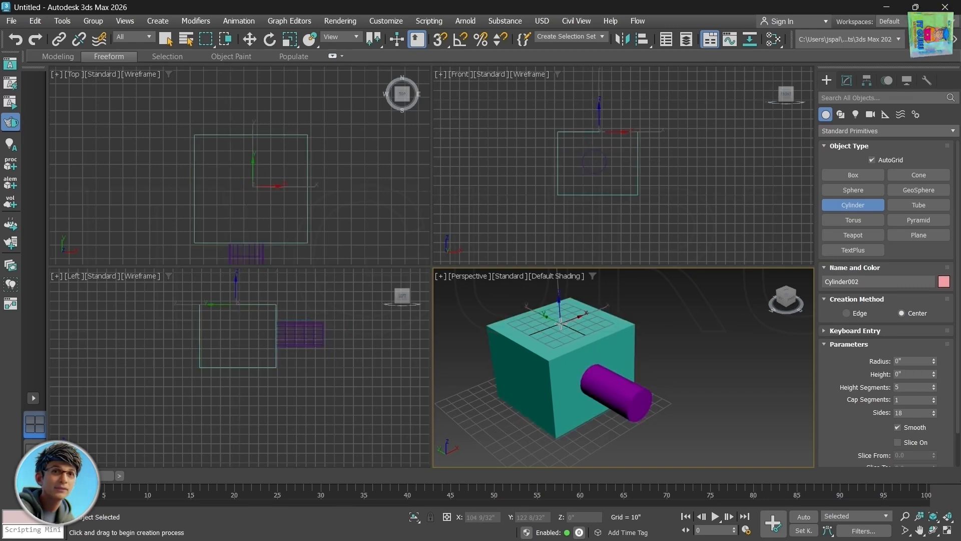
pyautogui.moveTo(562, 324); pyautogui.dragTo(581, 326)
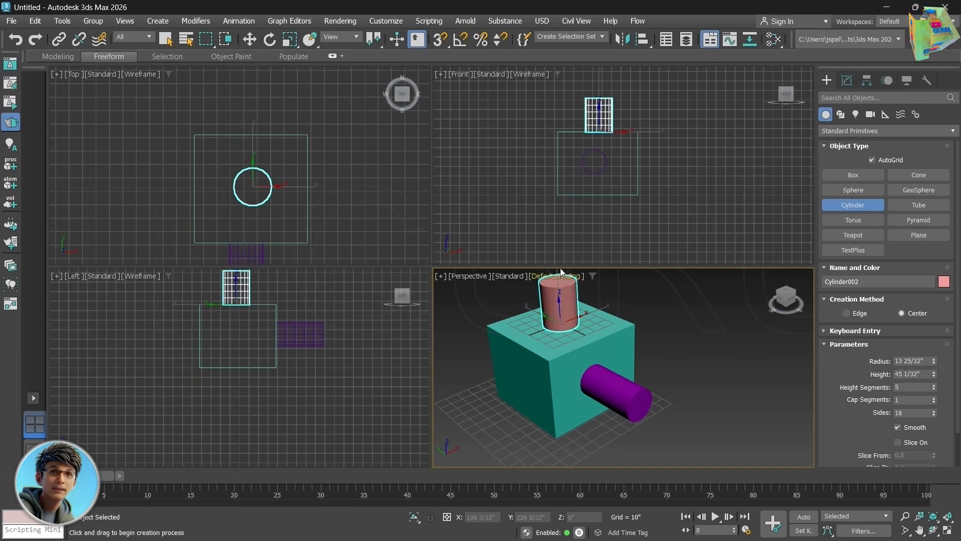
pyautogui.scroll(-3, 634, 307)
# Create a cylinder about 14.8 inches in radius and 64.3 inches long projecting from the box's left face with AutoGrid
pyautogui.moveTo(692, 326); pyautogui.dragTo(695, 359, button='middle')
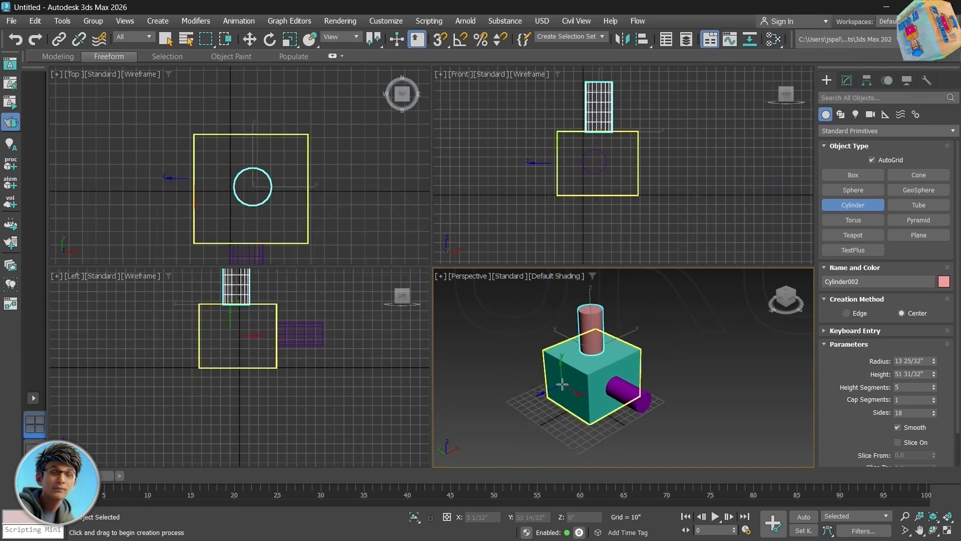
pyautogui.moveTo(566, 385); pyautogui.dragTo(571, 391)
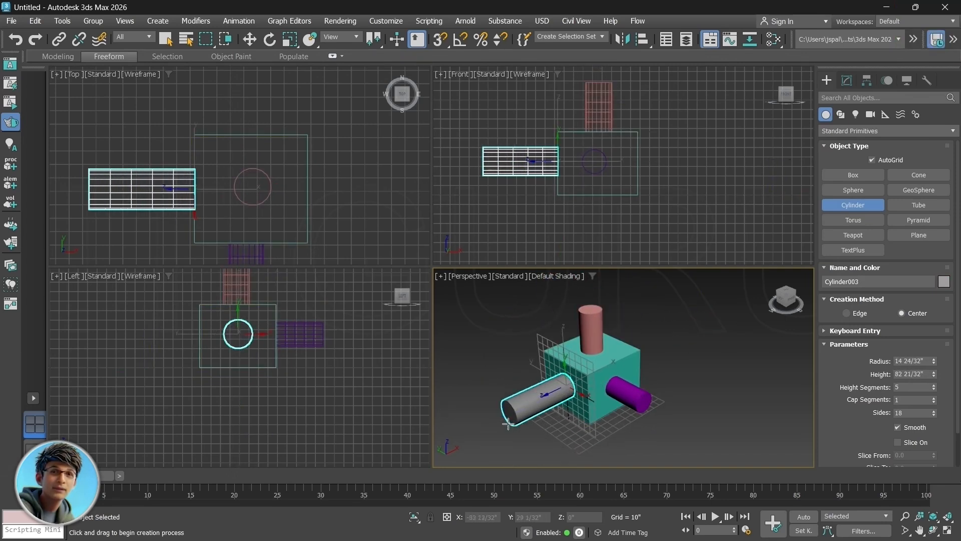
pyautogui.click(524, 416)
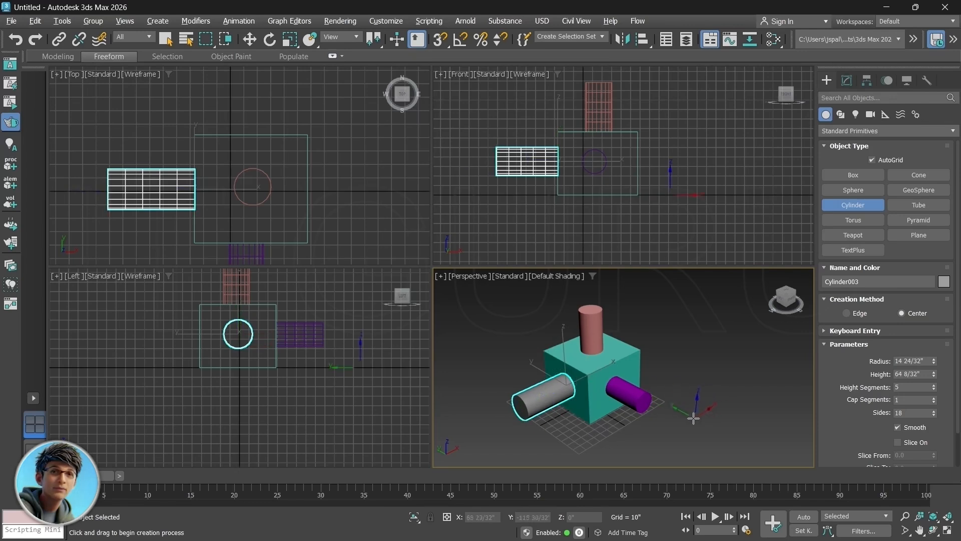
# Create a cylinder about 21.7 inches in radius and 63.4 inches long projecting from the box's right face with AutoGrid
pyautogui.keyDown('alt'); pyautogui.moveTo(691, 415); pyautogui.dragTo(642, 382, button='middle'); pyautogui.keyUp('alt')
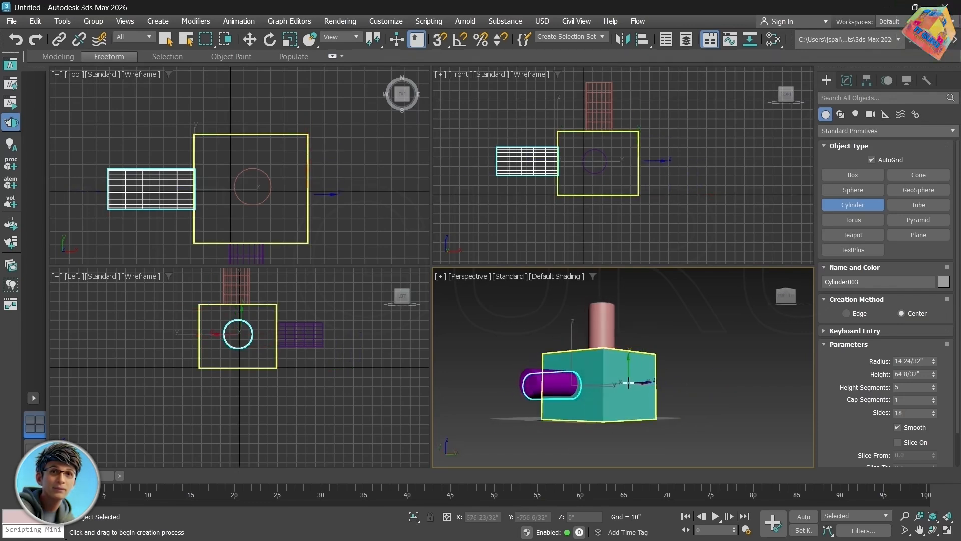
pyautogui.moveTo(632, 383)
pyautogui.mouseDown()
pyautogui.moveTo(649, 402)
pyautogui.moveTo(641, 393)
pyautogui.mouseUp()
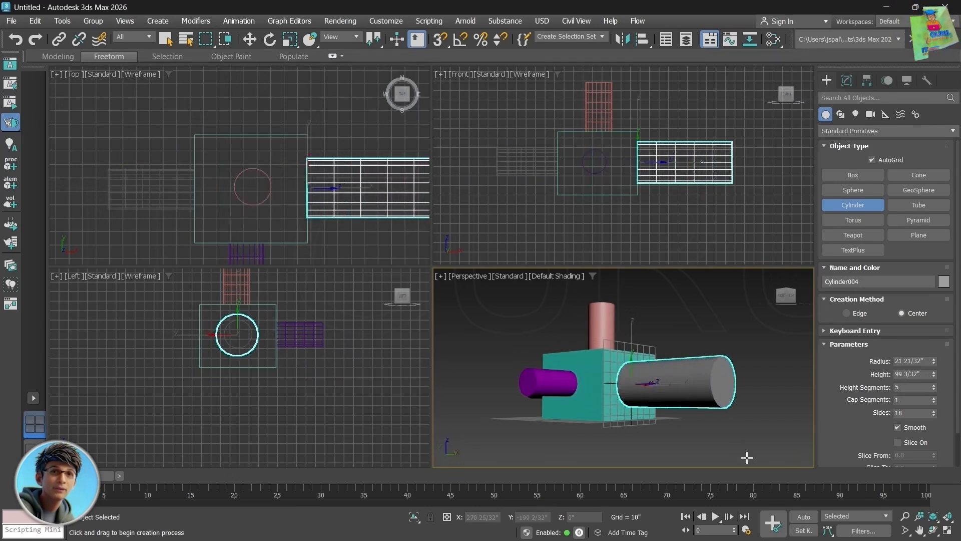
pyautogui.click(695, 413)
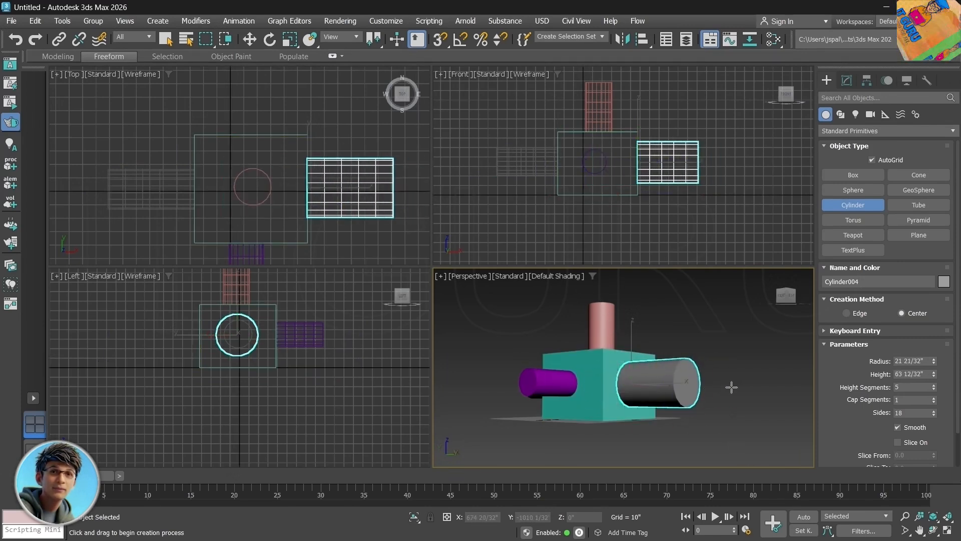
# Create a cylinder about 17.2 inches in radius and 74.2 inches long projecting from the box's back face with AutoGrid
pyautogui.keyDown('alt'); pyautogui.moveTo(731, 386); pyautogui.dragTo(642, 431, button='middle'); pyautogui.keyUp('alt')
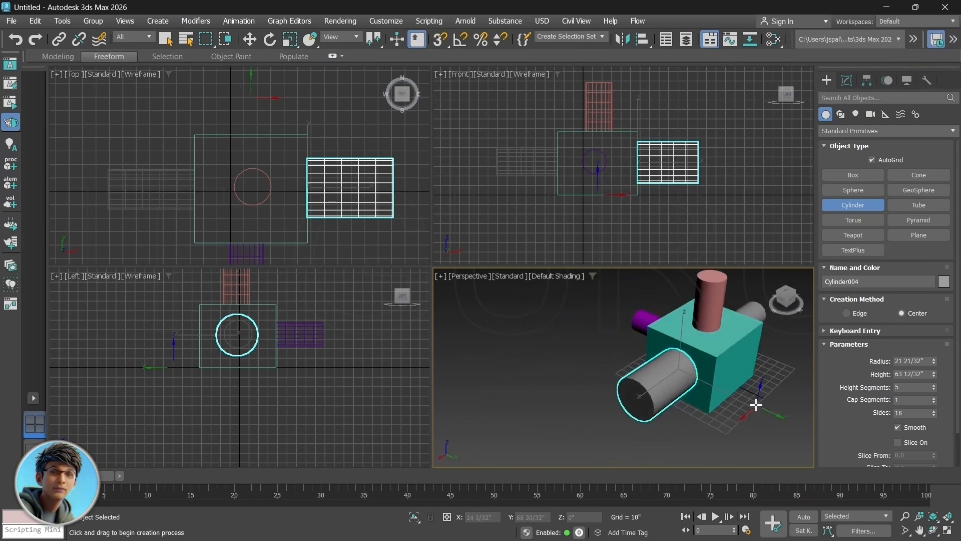
pyautogui.moveTo(755, 401); pyautogui.dragTo(658, 407, button='middle')
pyautogui.moveTo(632, 376); pyautogui.dragTo(643, 386)
pyautogui.click(696, 426)
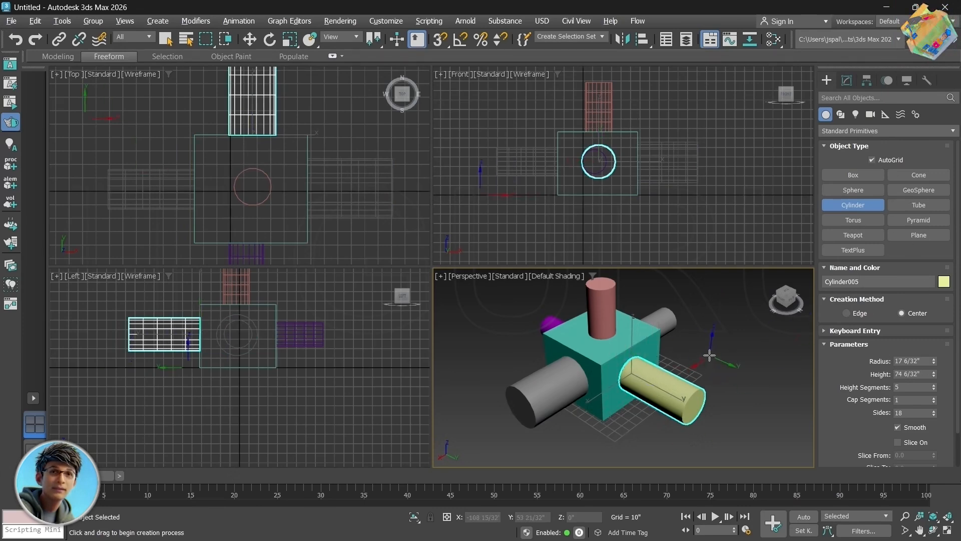
pyautogui.scroll(-3, 710, 355)
pyautogui.keyDown('alt'); pyautogui.moveTo(694, 370); pyautogui.dragTo(713, 401, button='middle'); pyautogui.keyUp('alt')
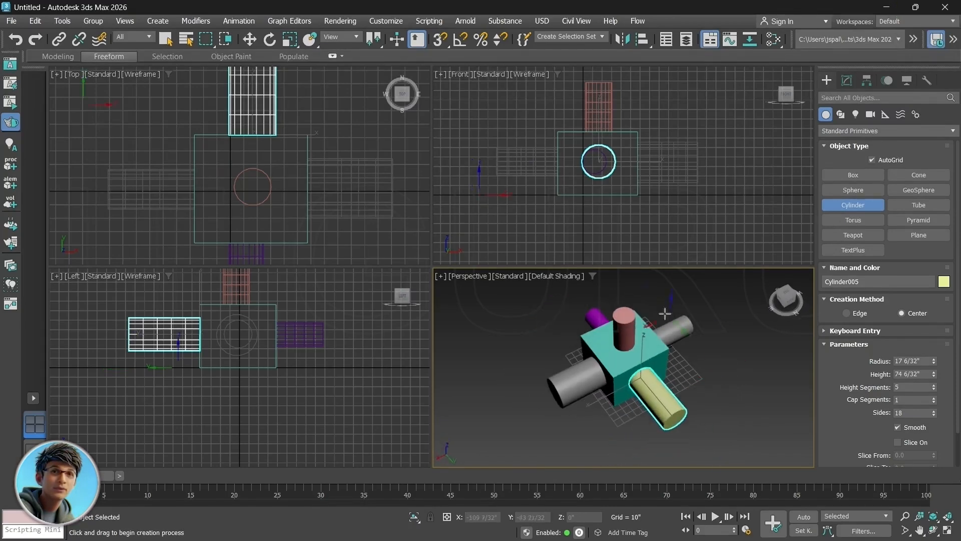